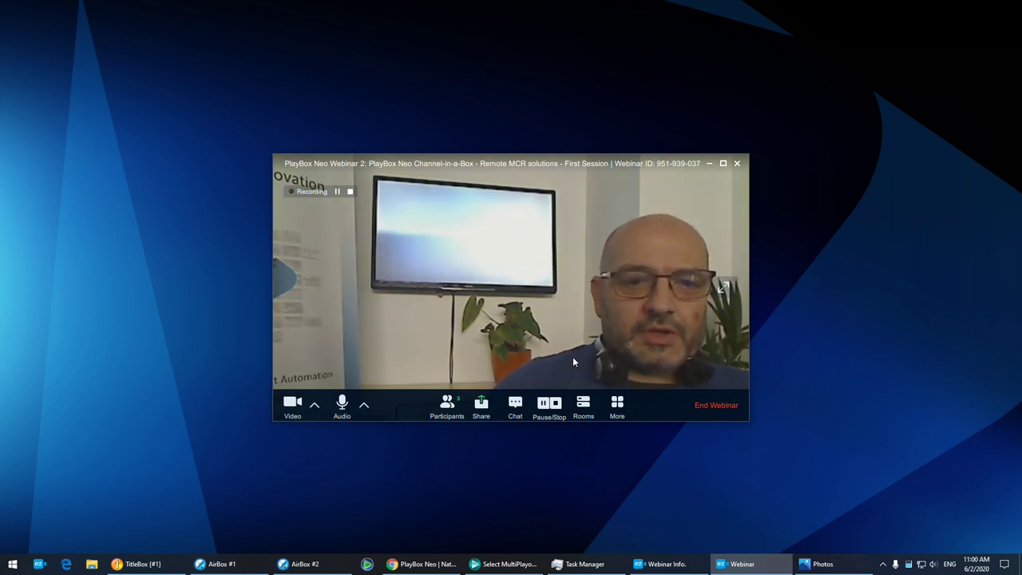
# - Share the desktop display with the webinar attendees, without computer sound
pyautogui.click(482, 412)
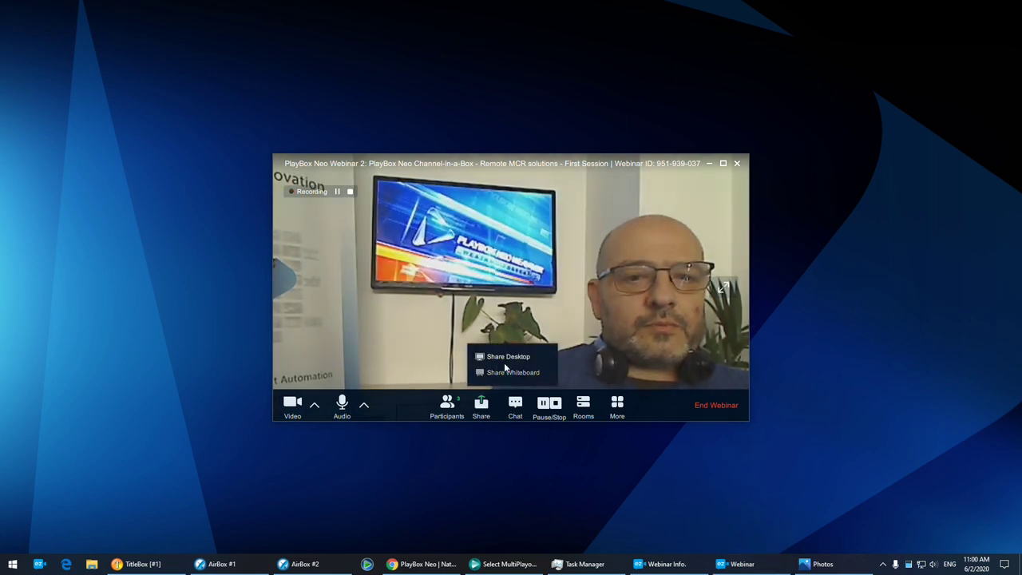
pyautogui.click(503, 357)
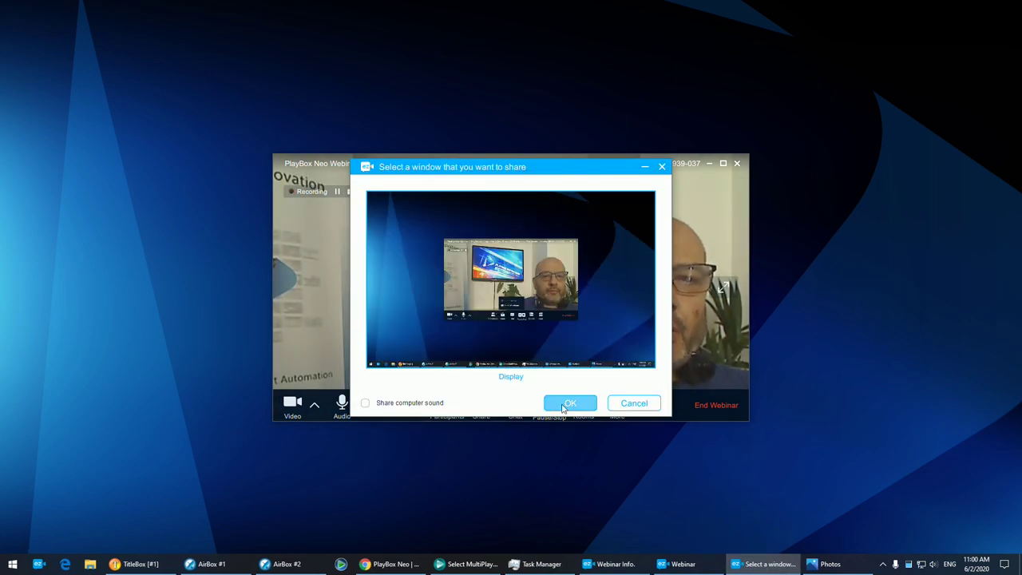
pyautogui.click(563, 406)
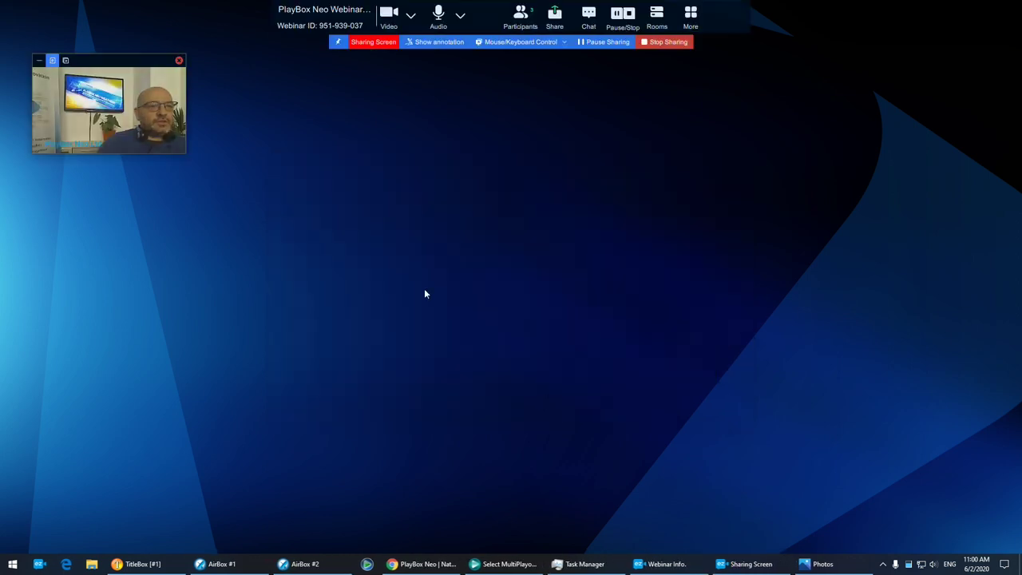
# - Open the webinar chat from the new-message notice and stack it beneath the webcam preview near the desktop's lower-right corner
pyautogui.moveTo(93, 71); pyautogui.dragTo(835, 18)
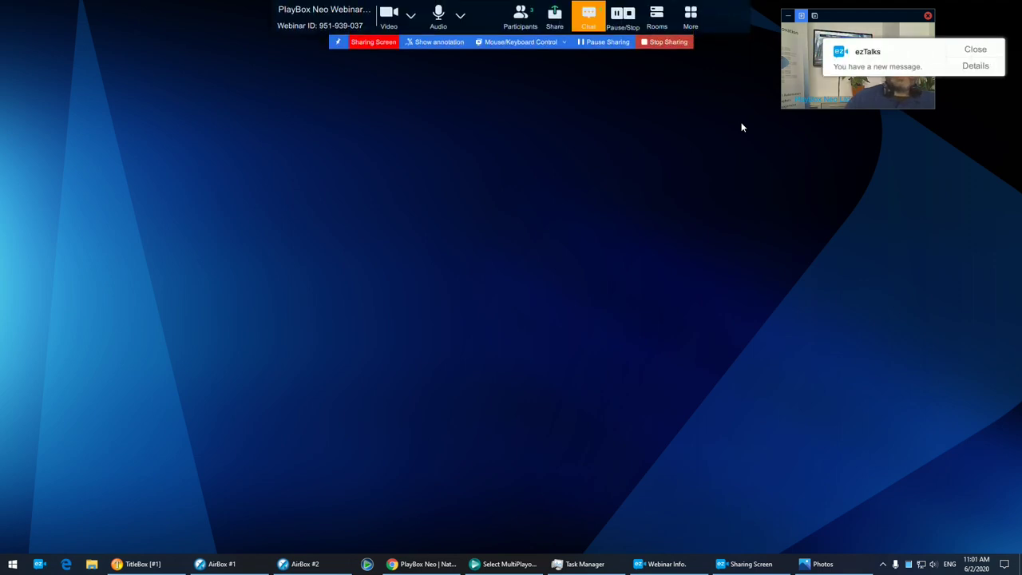
pyautogui.click(969, 69)
pyautogui.moveTo(501, 166); pyautogui.dragTo(909, 270)
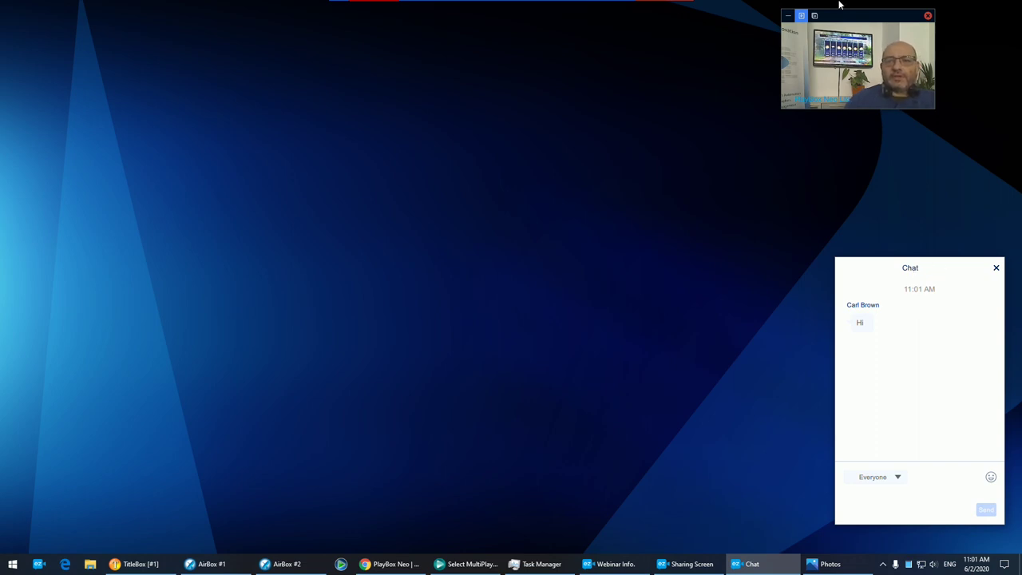
pyautogui.moveTo(859, 19); pyautogui.dragTo(921, 165)
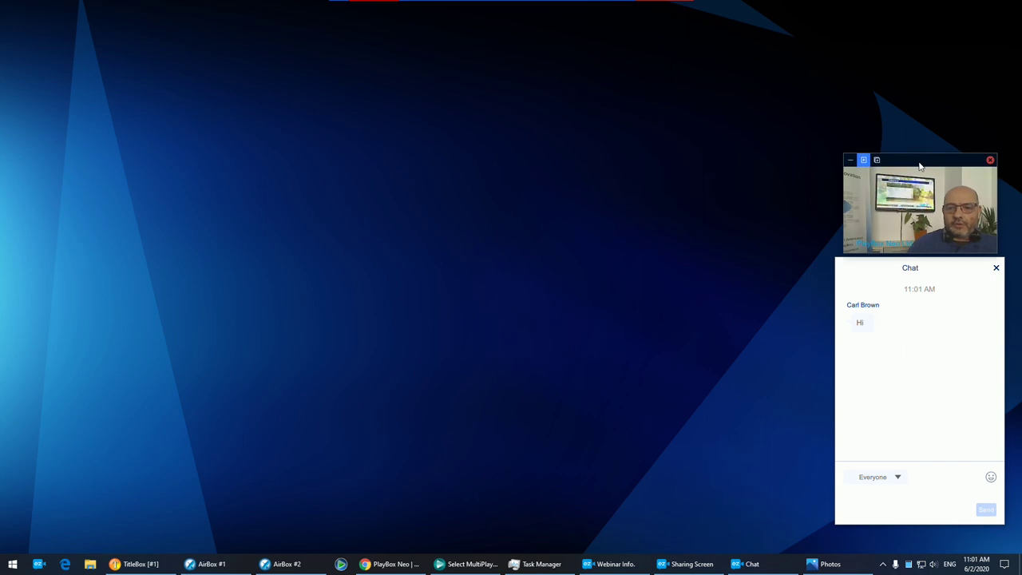
pyautogui.moveTo(942, 284)
pyautogui.mouseDown()
pyautogui.moveTo(949, 308)
pyautogui.moveTo(950, 297)
pyautogui.mouseUp()
pyautogui.moveTo(914, 168); pyautogui.dragTo(919, 195)
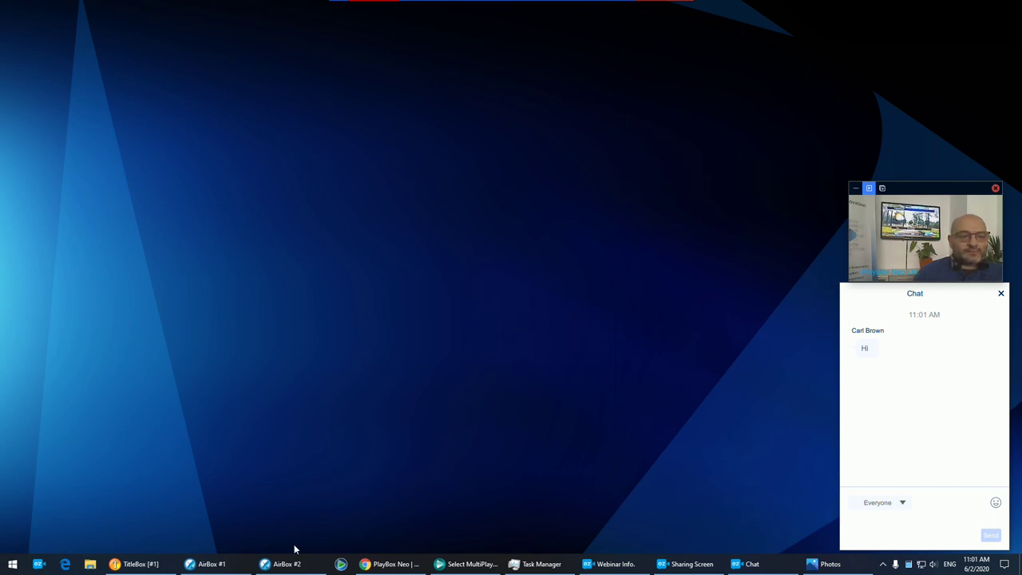
# - Switch to AirBox #1 and arrange the webcam preview and chat side by side below its video window
pyautogui.click(225, 563)
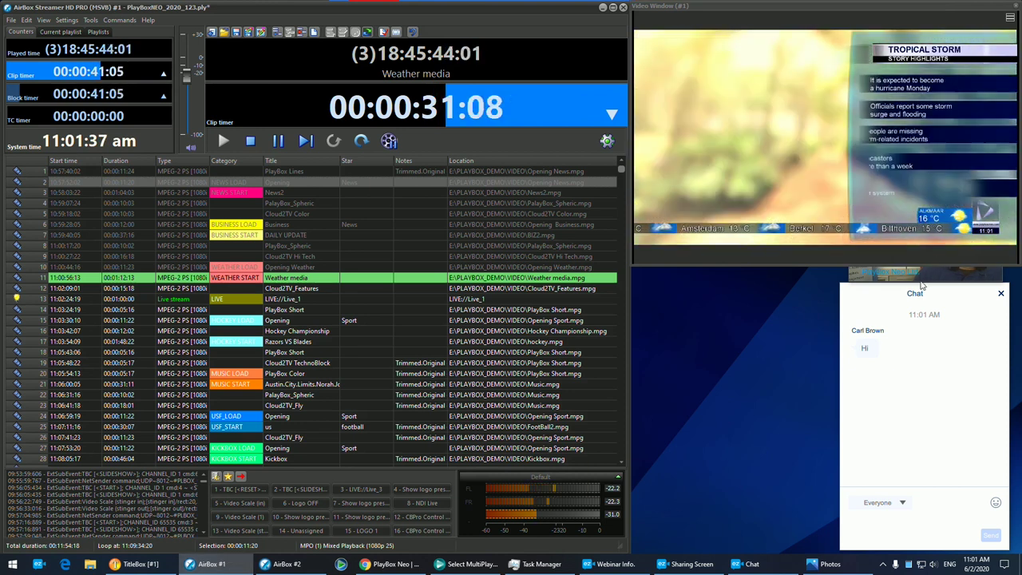
pyautogui.click(911, 319)
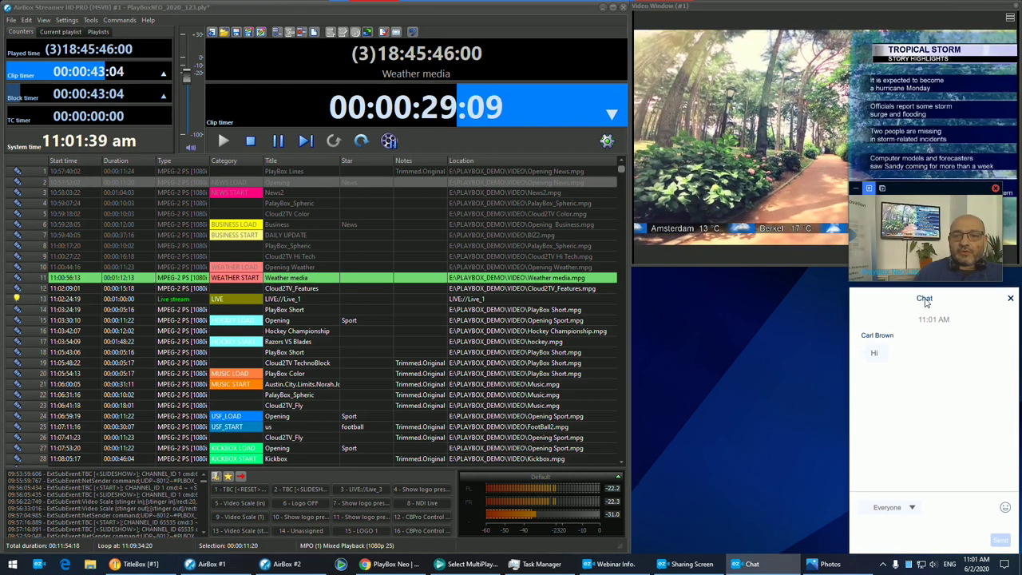
pyautogui.moveTo(926, 190); pyautogui.dragTo(768, 297)
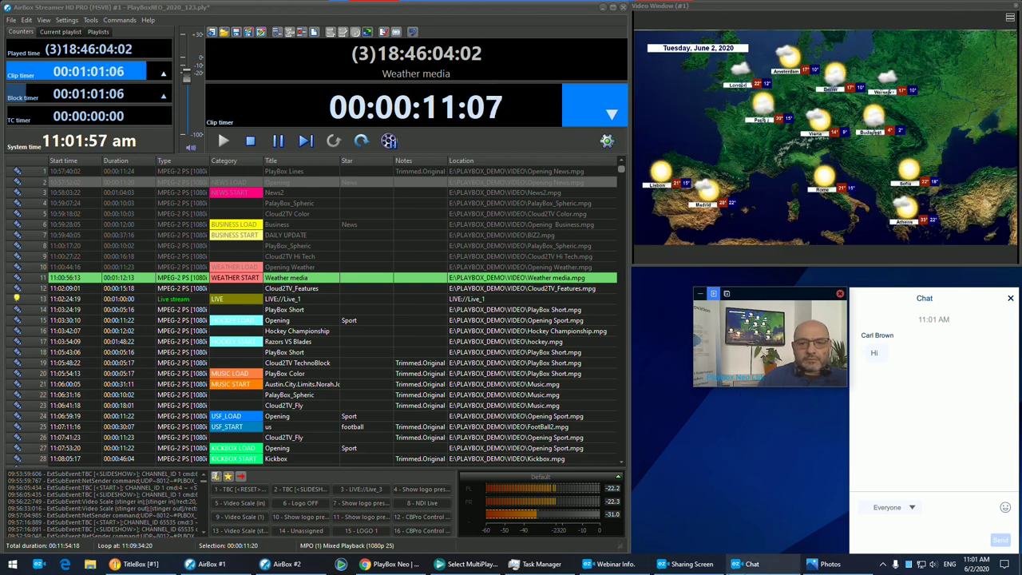
pyautogui.moveTo(686, 564)
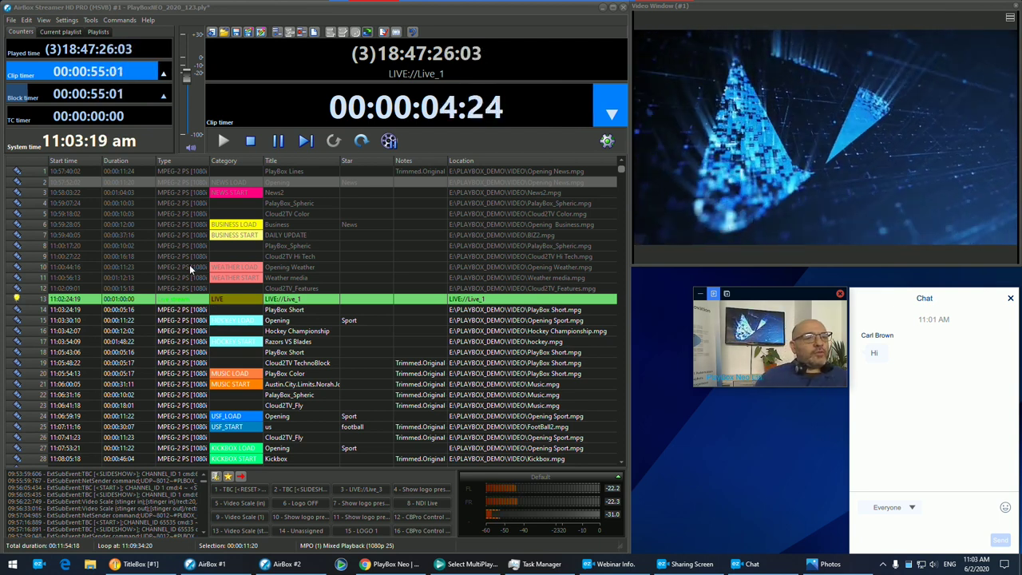
# - Create a new auto-fill category named "fill" in the auto-fill options
pyautogui.click(67, 21)
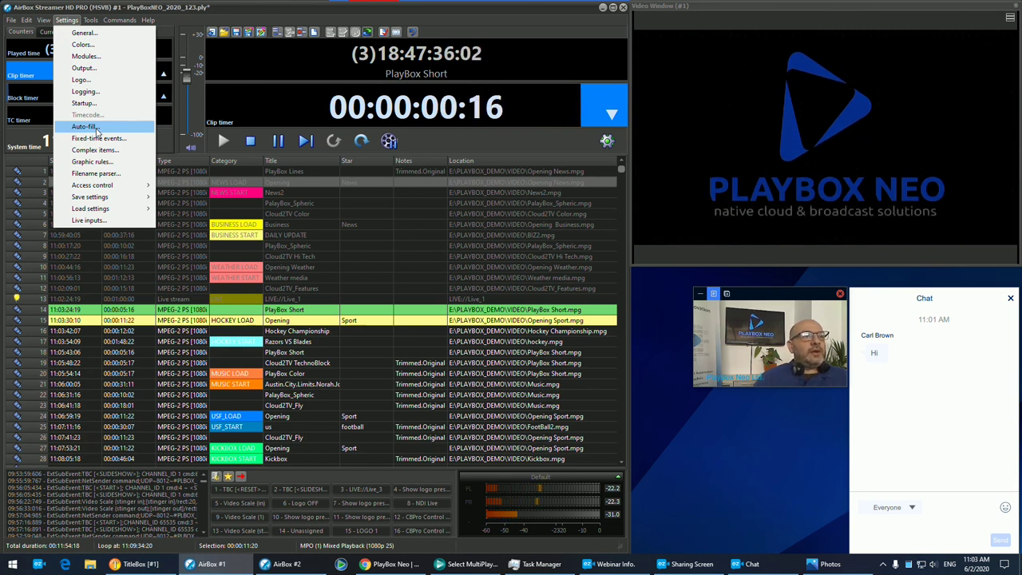
pyautogui.click(95, 129)
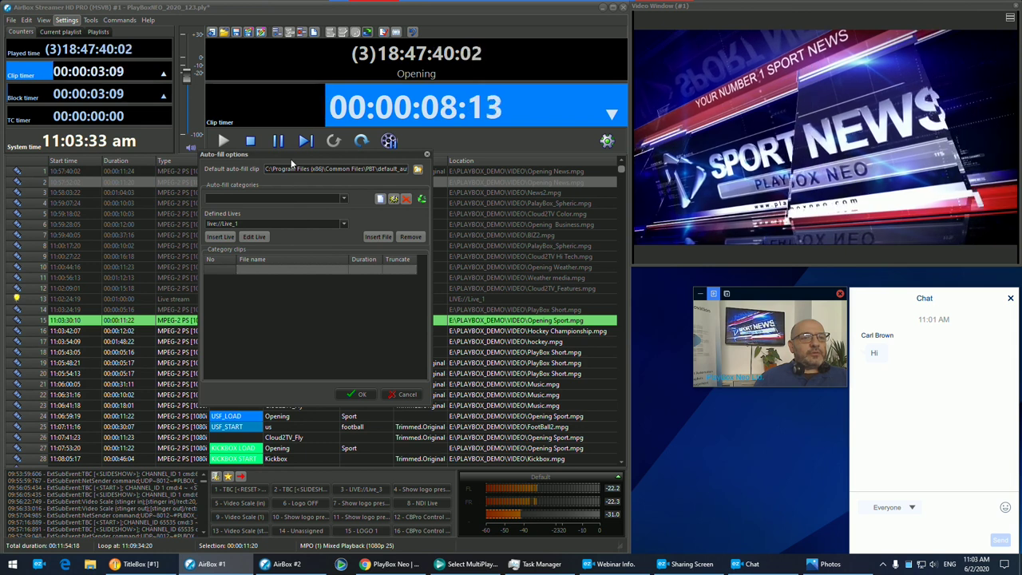
pyautogui.moveTo(291, 155); pyautogui.dragTo(401, 179)
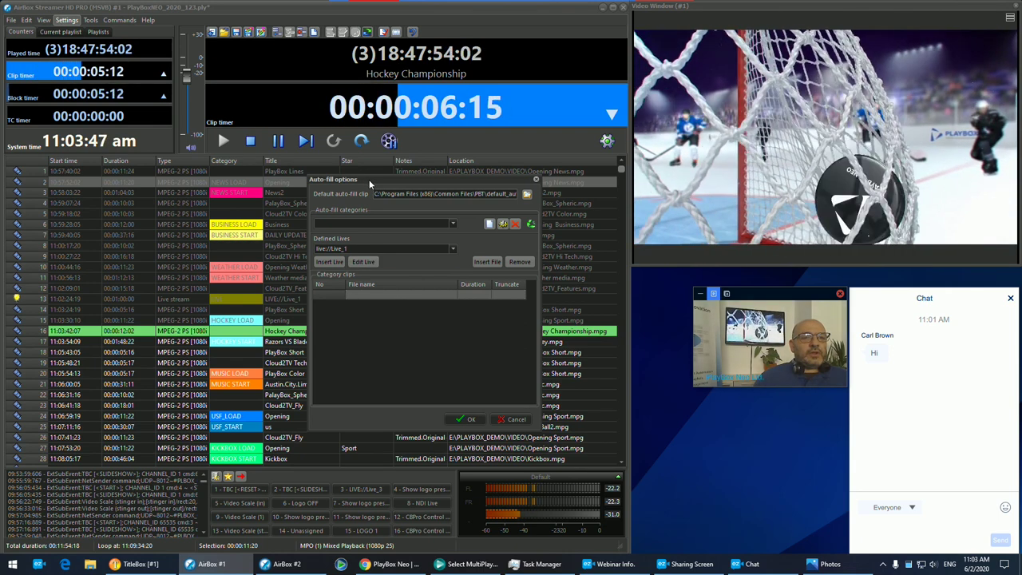
pyautogui.moveTo(368, 180); pyautogui.dragTo(370, 153)
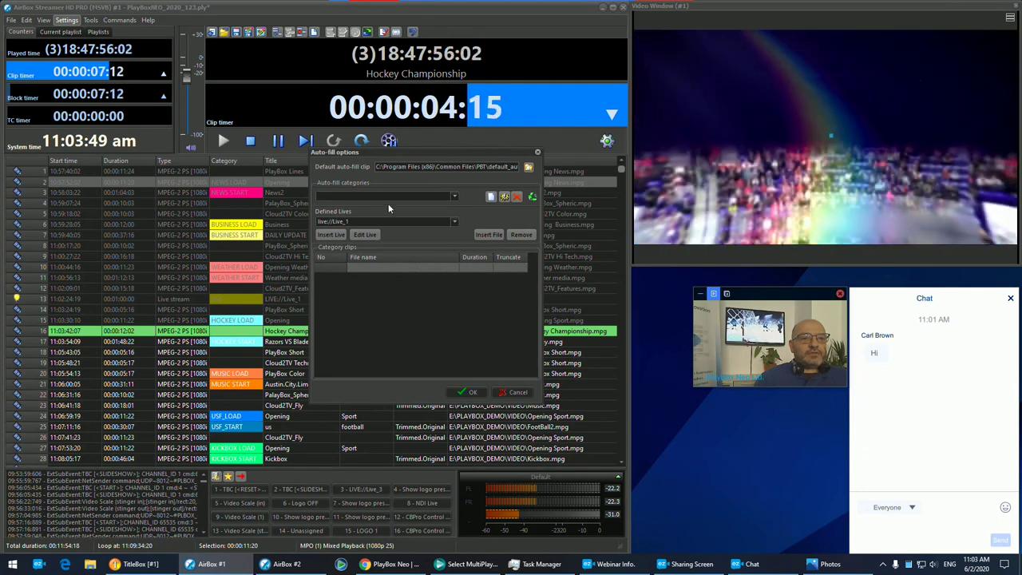
pyautogui.click(453, 196)
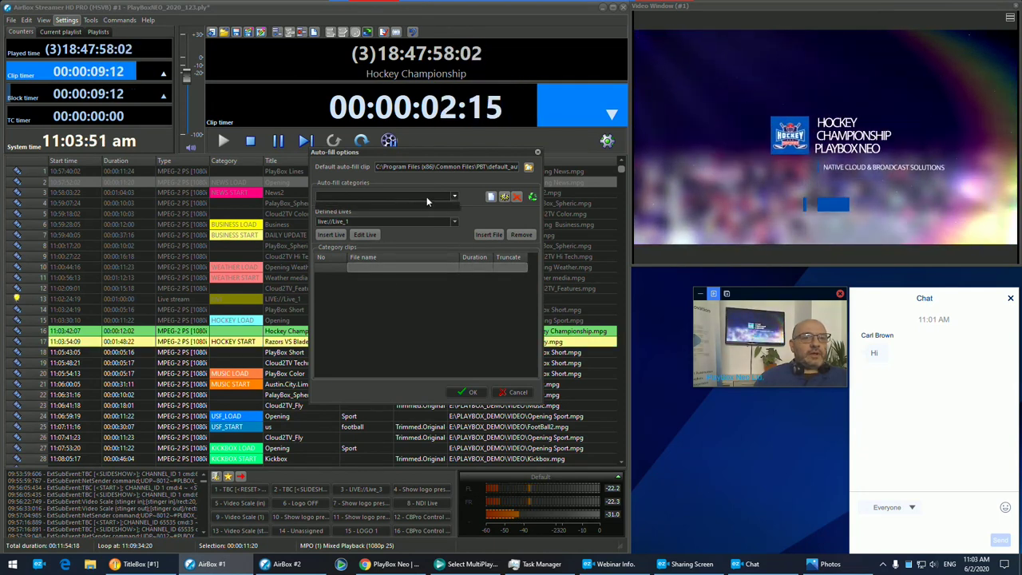
pyautogui.click(426, 197)
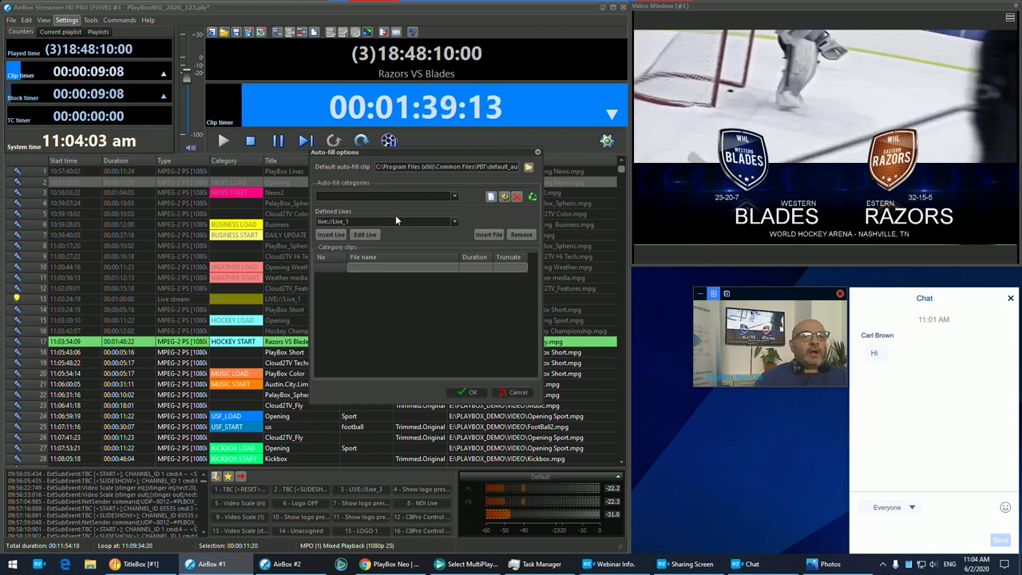
pyautogui.click(416, 196)
pyautogui.click(416, 196)
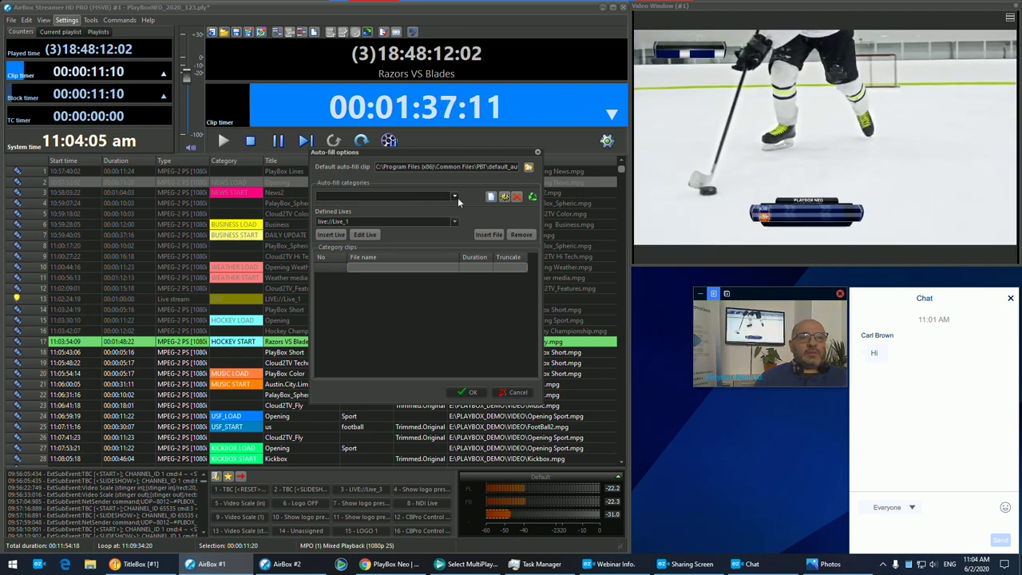
pyautogui.click(491, 197)
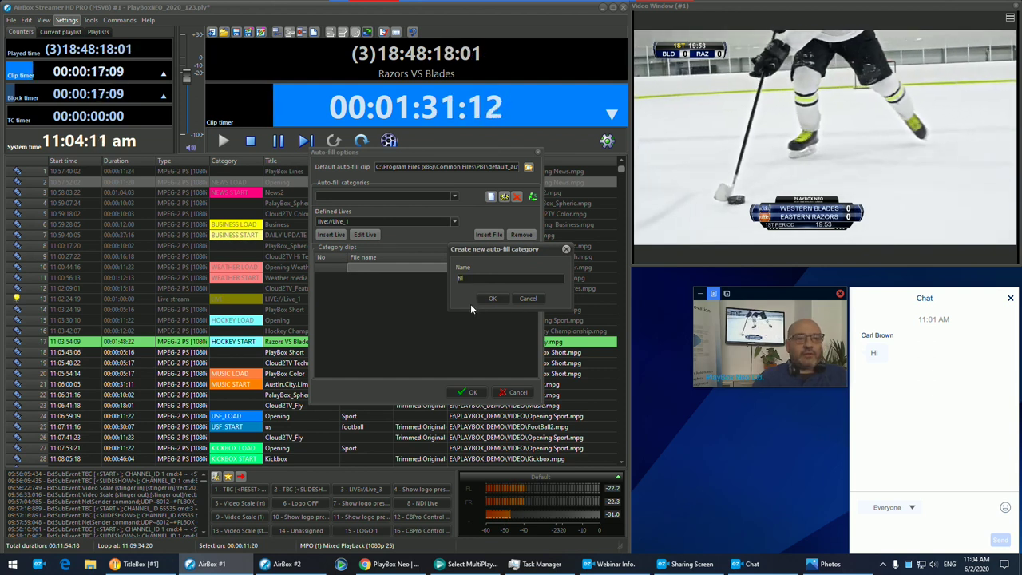
pyautogui.click(492, 299)
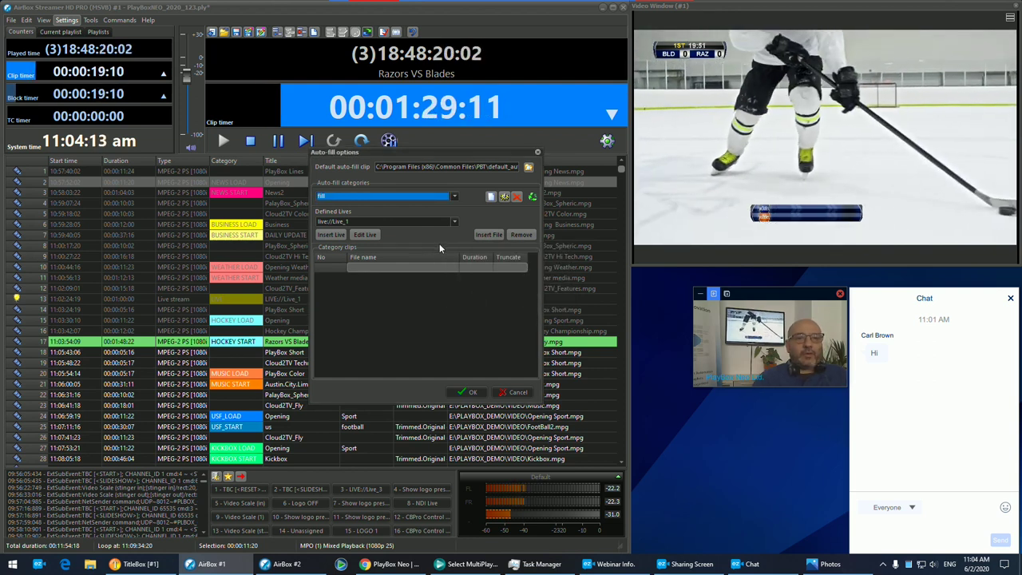
# - Insert the five clips from Cloud2TV Color.mpg to Cloud2TV_Features.mpg in the VIDEO folder into the fill category, and allow truncation of the TechnoBlock clip
pyautogui.click(483, 235)
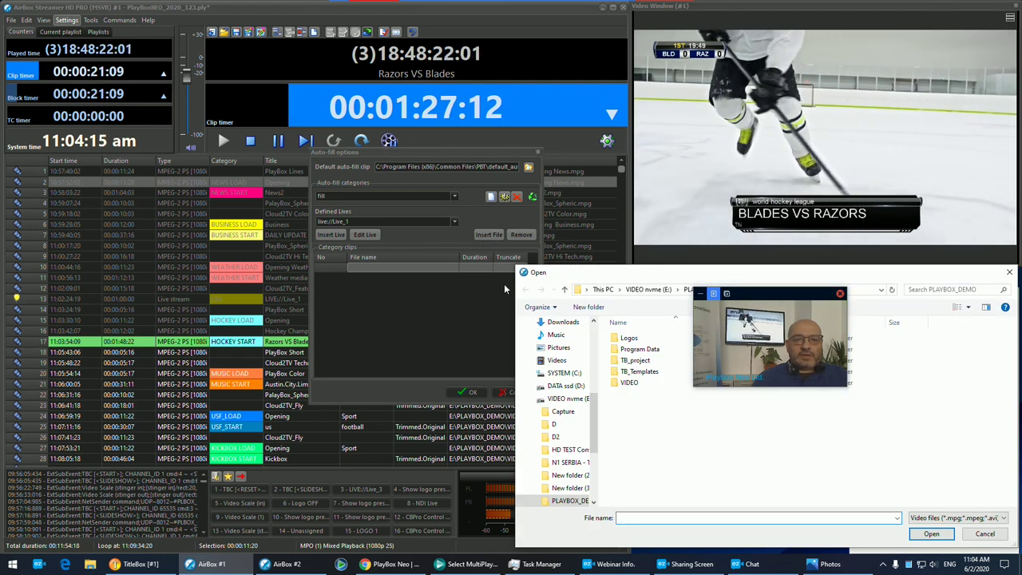
pyautogui.doubleClick(634, 382)
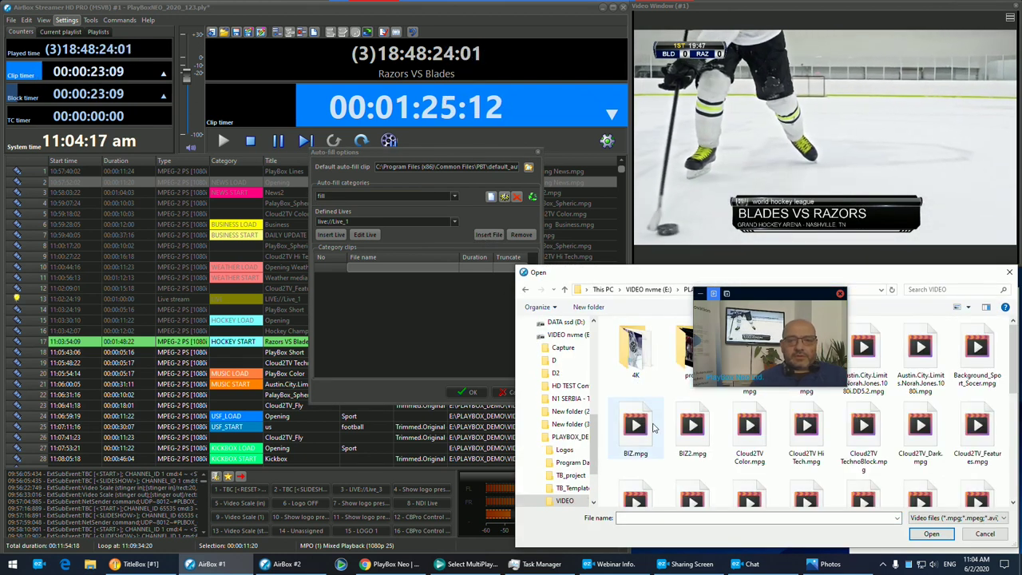
pyautogui.moveTo(793, 300); pyautogui.dragTo(960, 166)
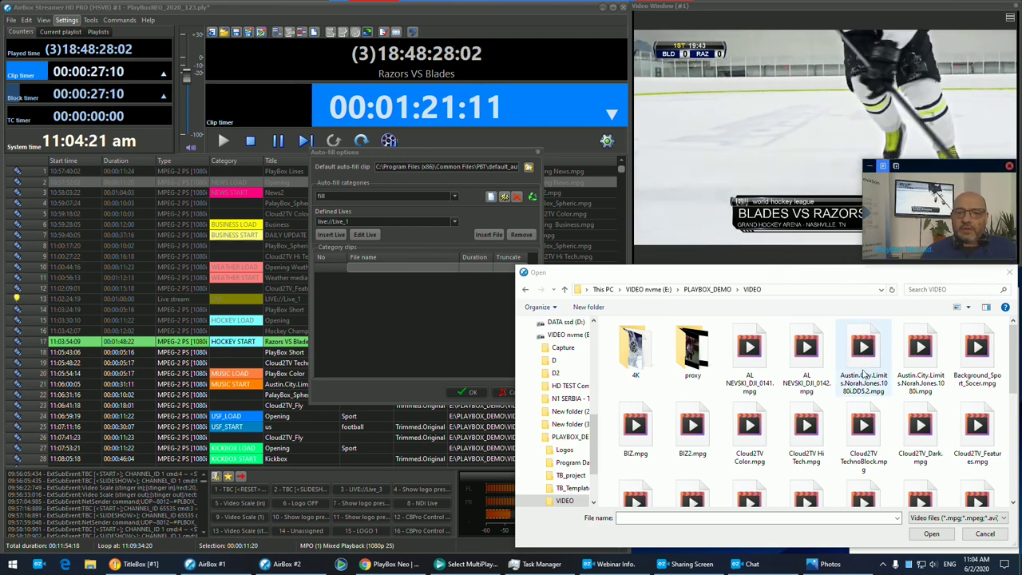
pyautogui.scroll(-1, 830, 391)
pyautogui.click(748, 387)
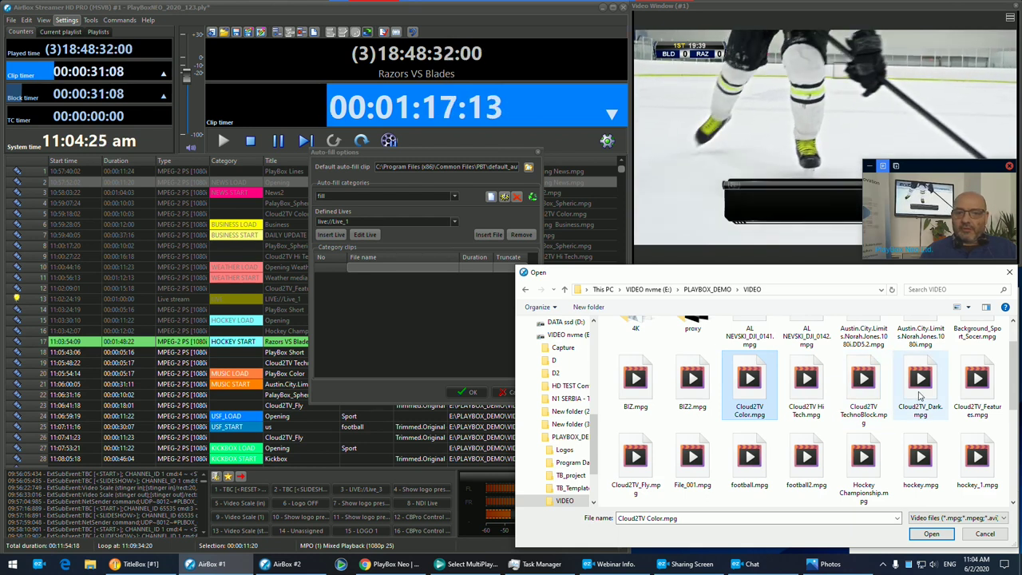
pyautogui.keyDown('shift'); pyautogui.click(974, 392); pyautogui.keyUp('shift')
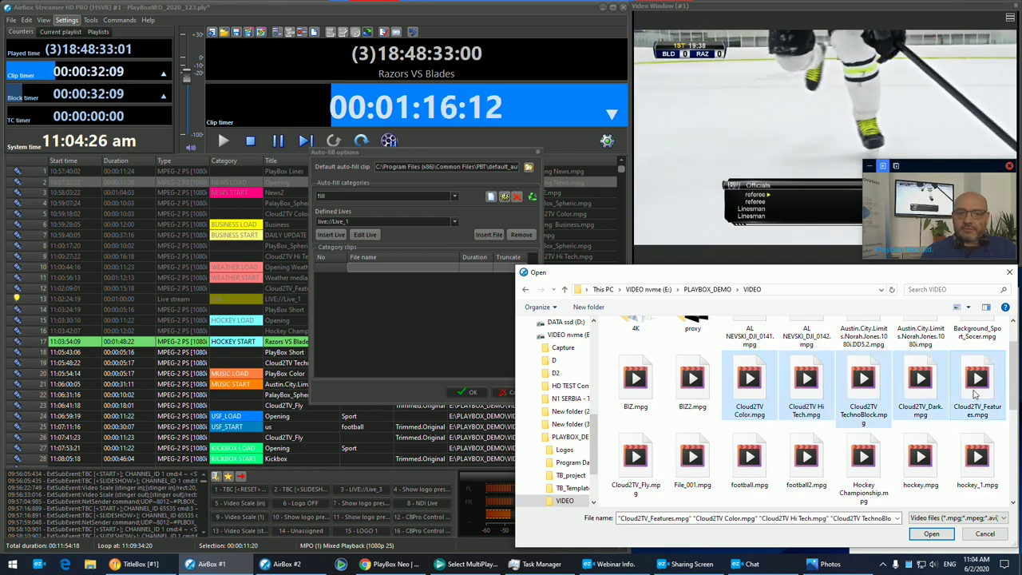
pyautogui.click(931, 534)
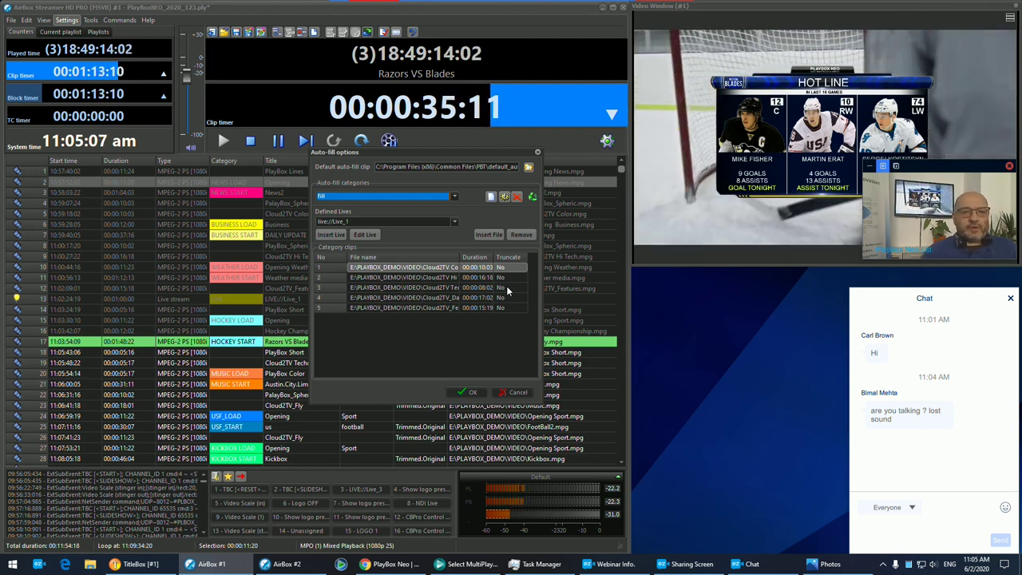
pyautogui.click(507, 289)
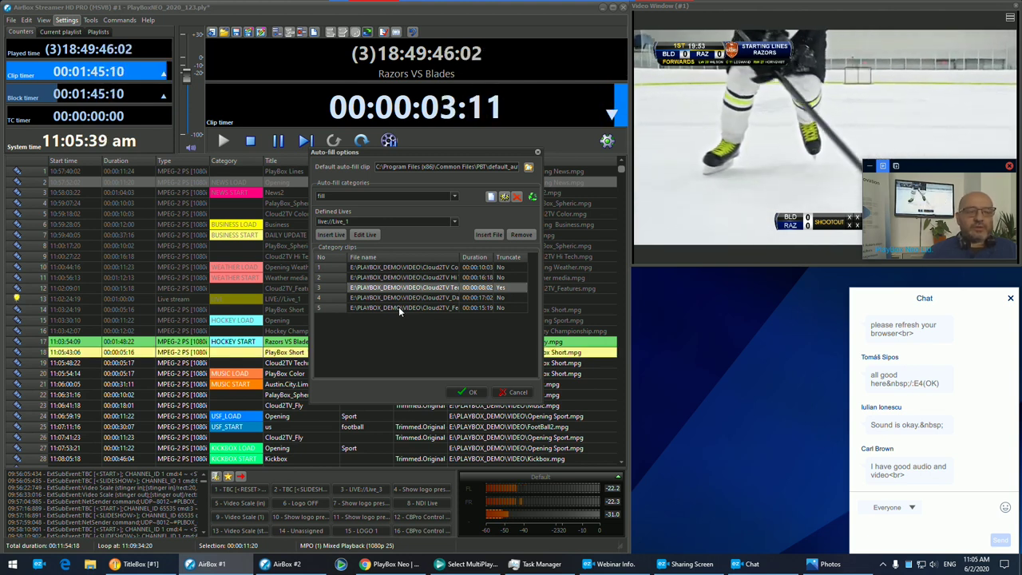
pyautogui.click(463, 392)
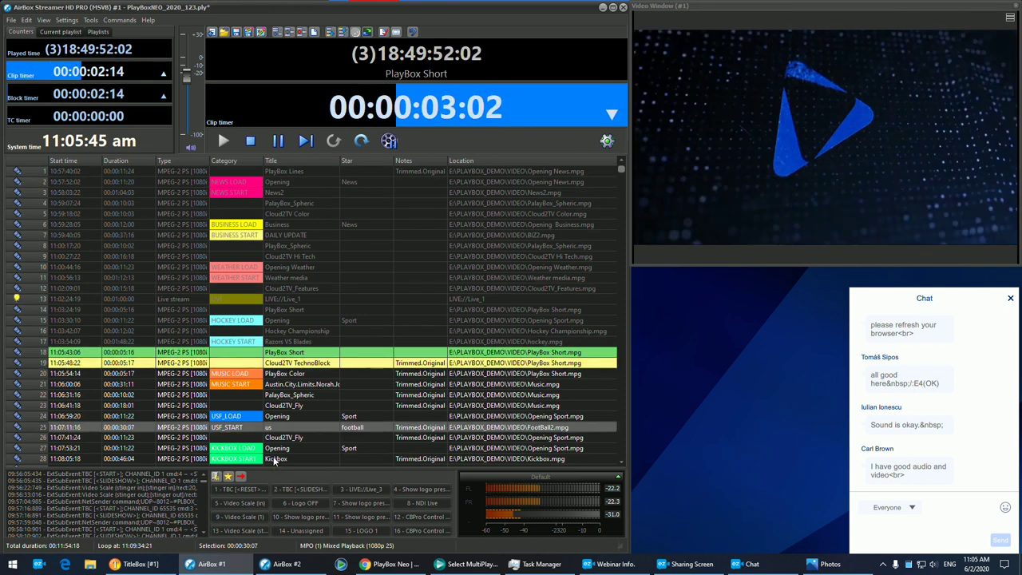
# - Give the last playlist clip, Cloud2TV_Features, a fixed start time of 1:00:00 PM and jump playback to Cloud2TV_Dark
pyautogui.scroll(-1, 275, 460)
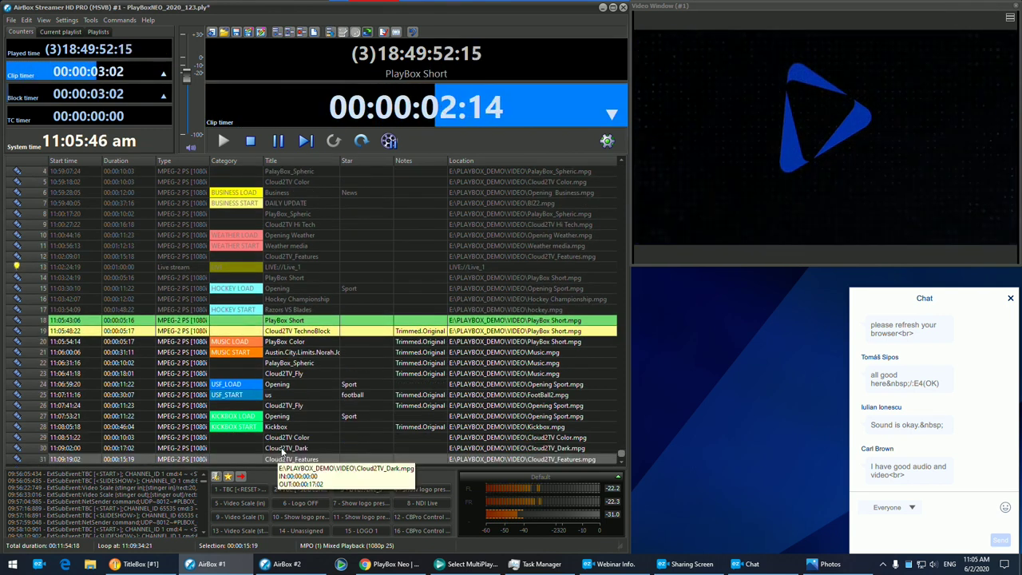
pyautogui.rightClick(243, 458)
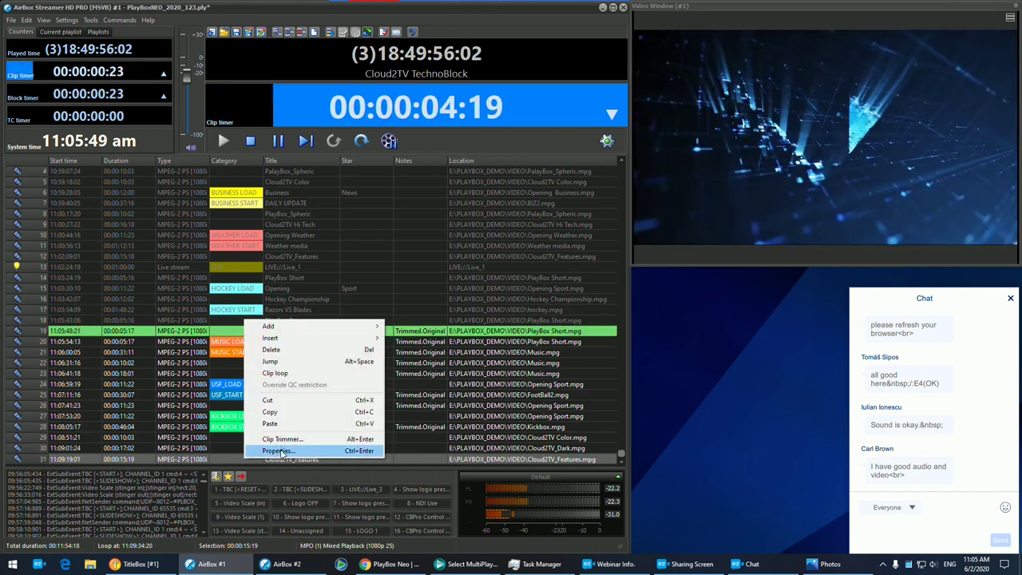
pyautogui.click(280, 452)
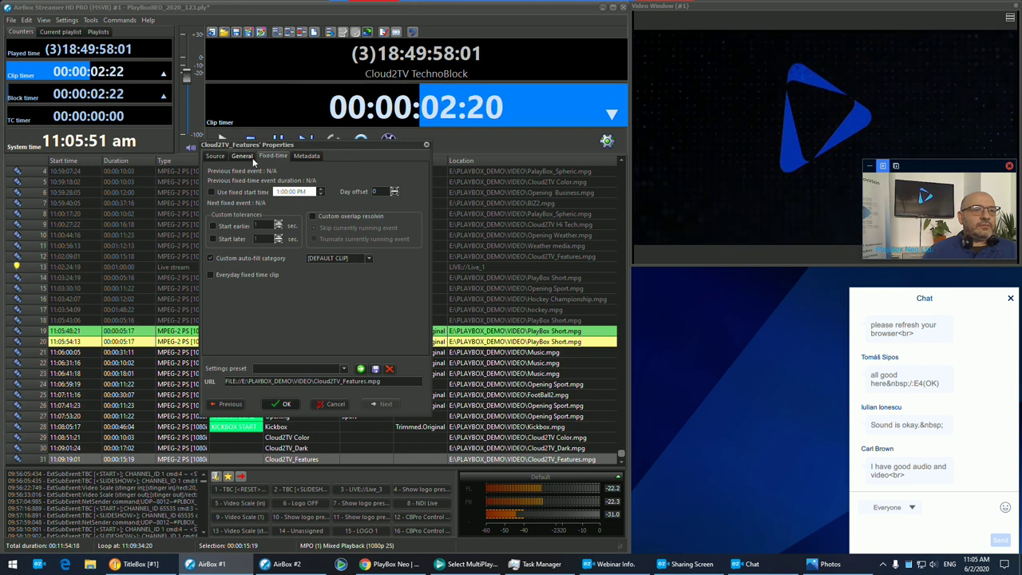
pyautogui.click(211, 192)
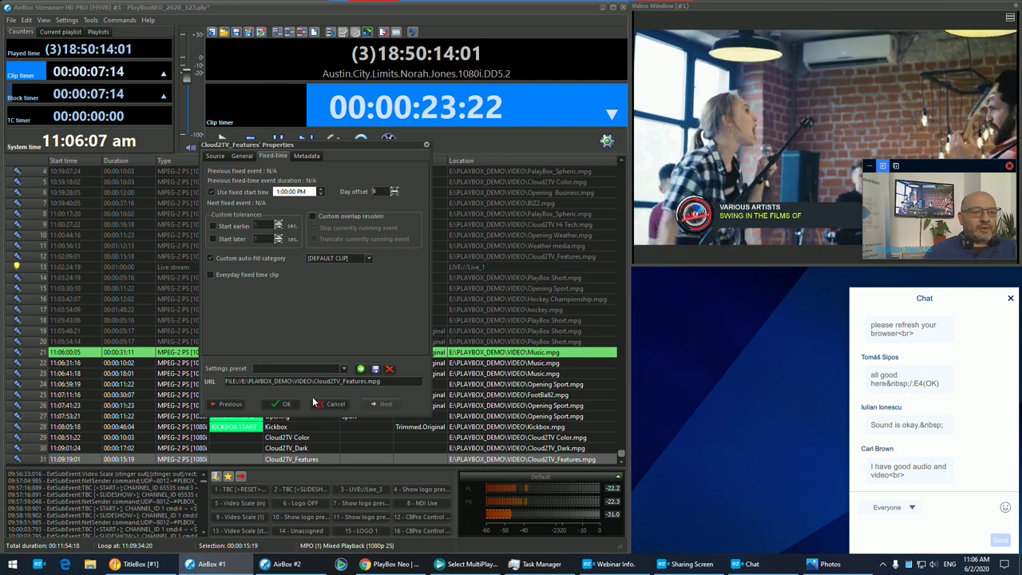
pyautogui.click(288, 404)
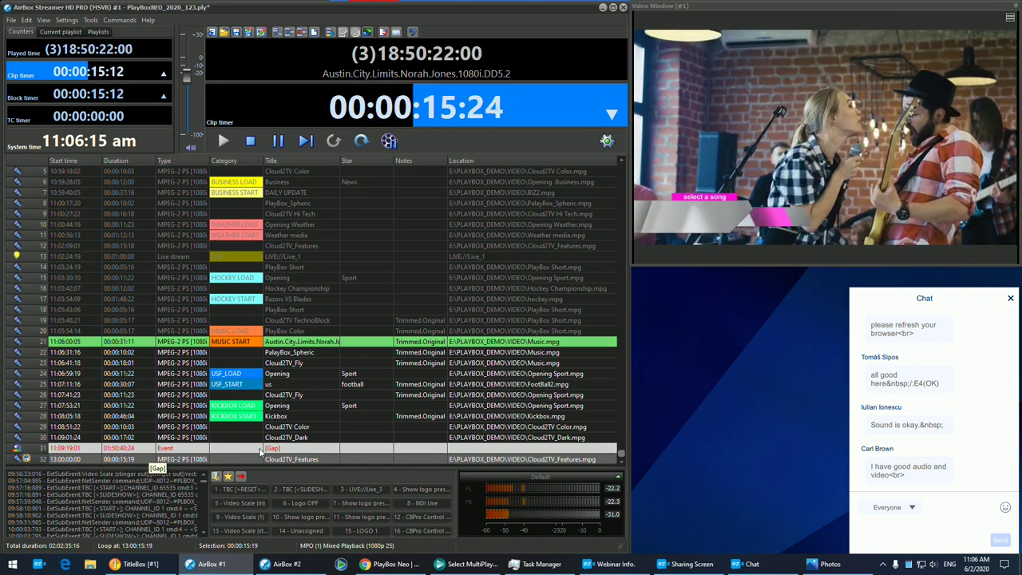
pyautogui.click(361, 141)
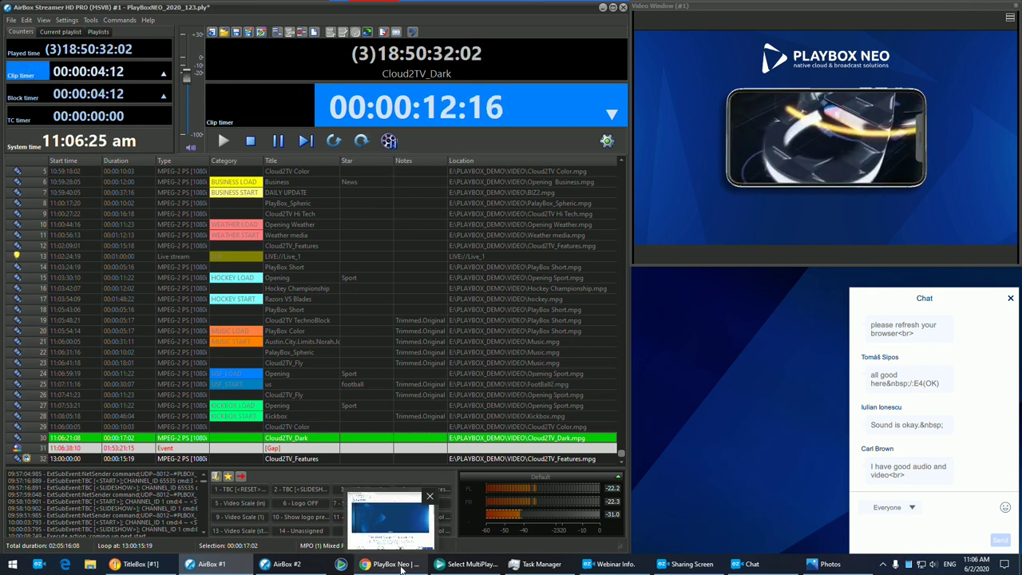
# - Switch to Chrome, open the bookmarked PlayBox Neo Live stream on YouTube, copy its page address and close that tab
pyautogui.click(402, 566)
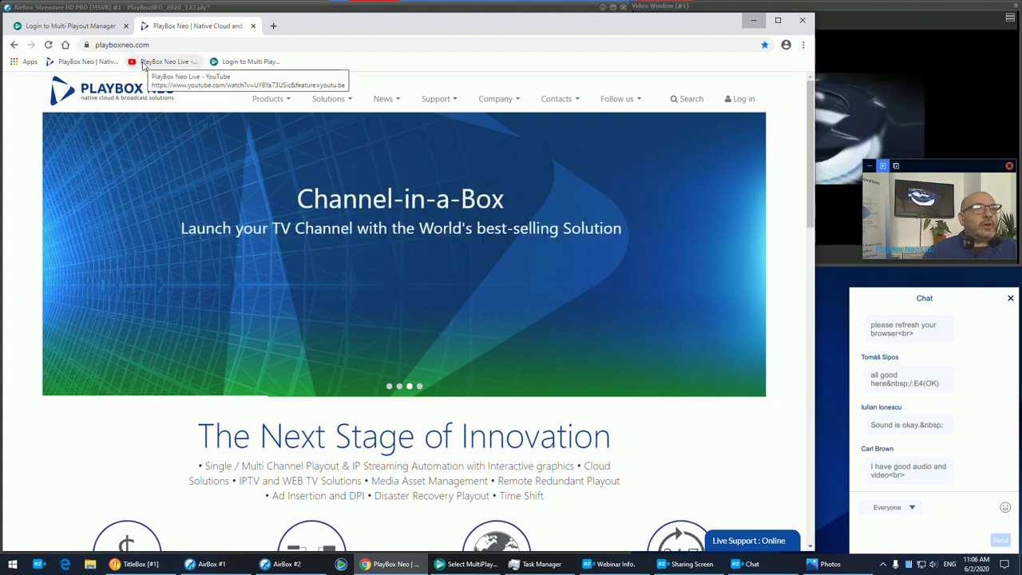
pyautogui.click(145, 64)
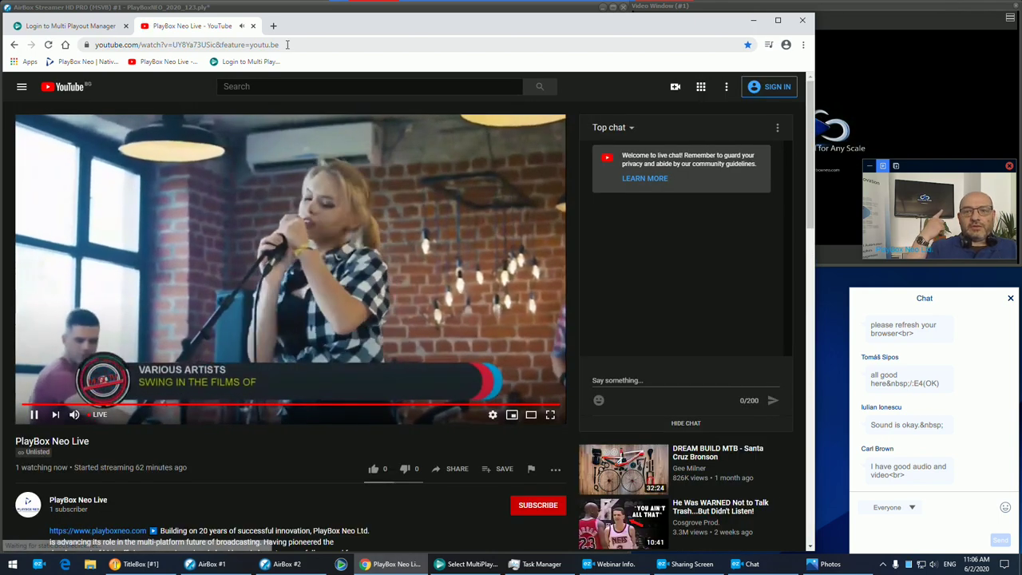
pyautogui.click(287, 44)
pyautogui.rightClick(121, 46)
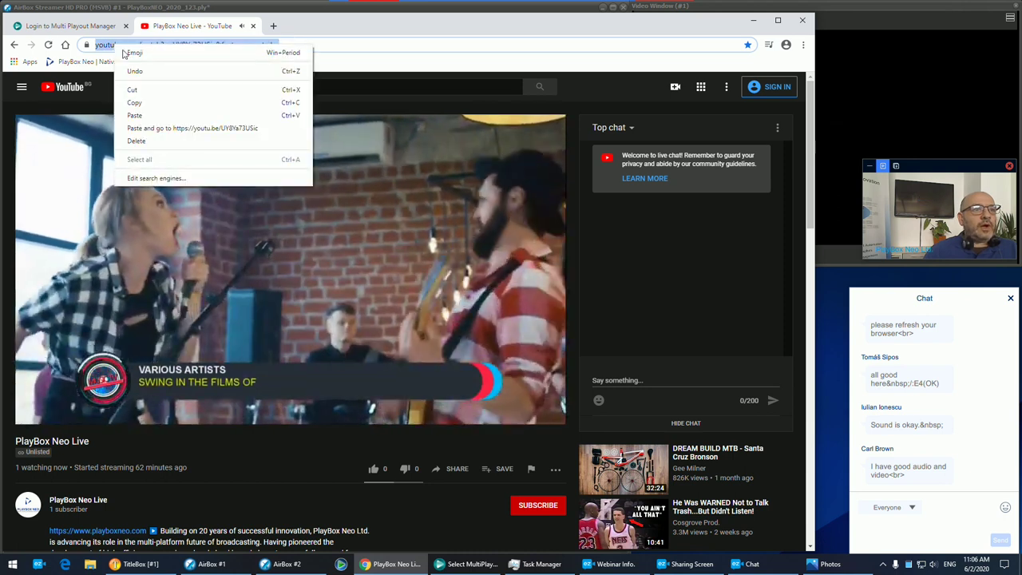
pyautogui.click(134, 102)
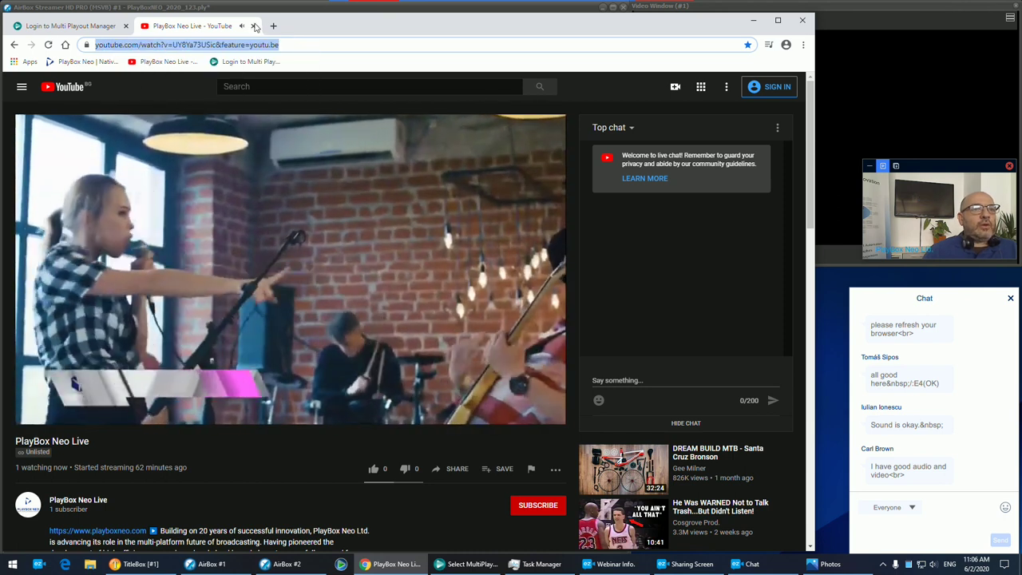
pyautogui.click(254, 26)
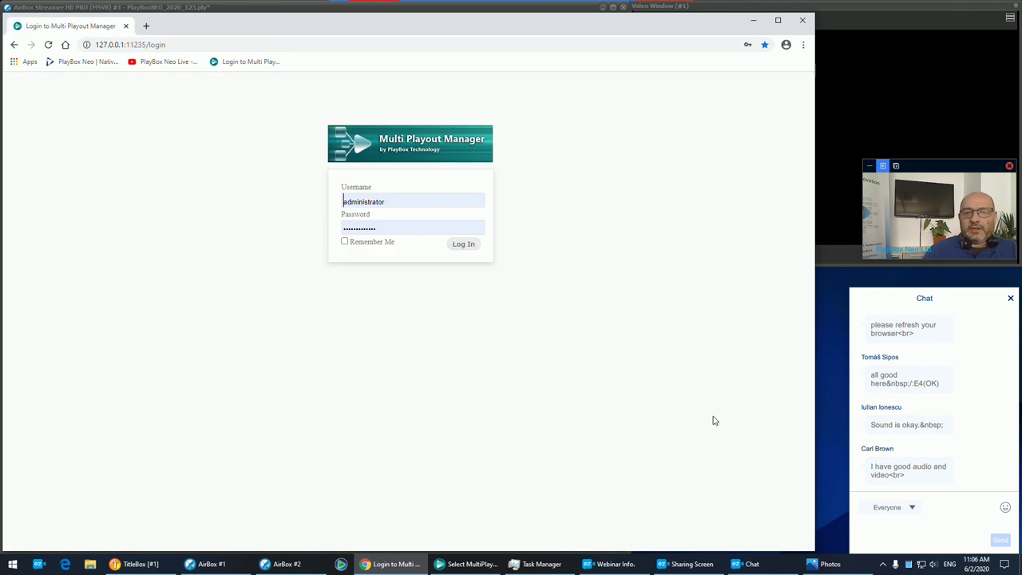
# - Send the copied YouTube stream link to everyone in the webinar chat and minimize the browser
pyautogui.click(896, 525)
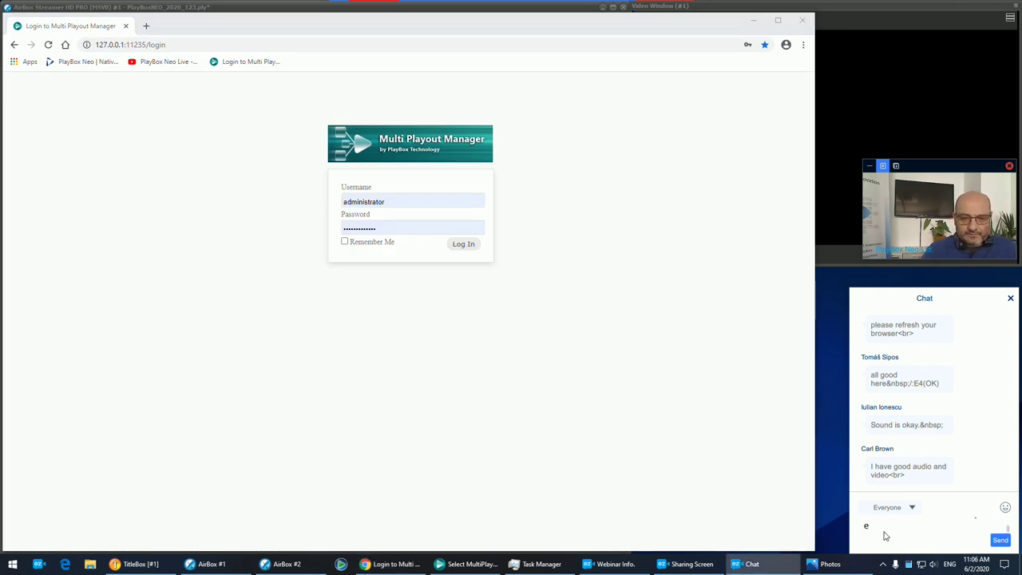
pyautogui.press('Return')
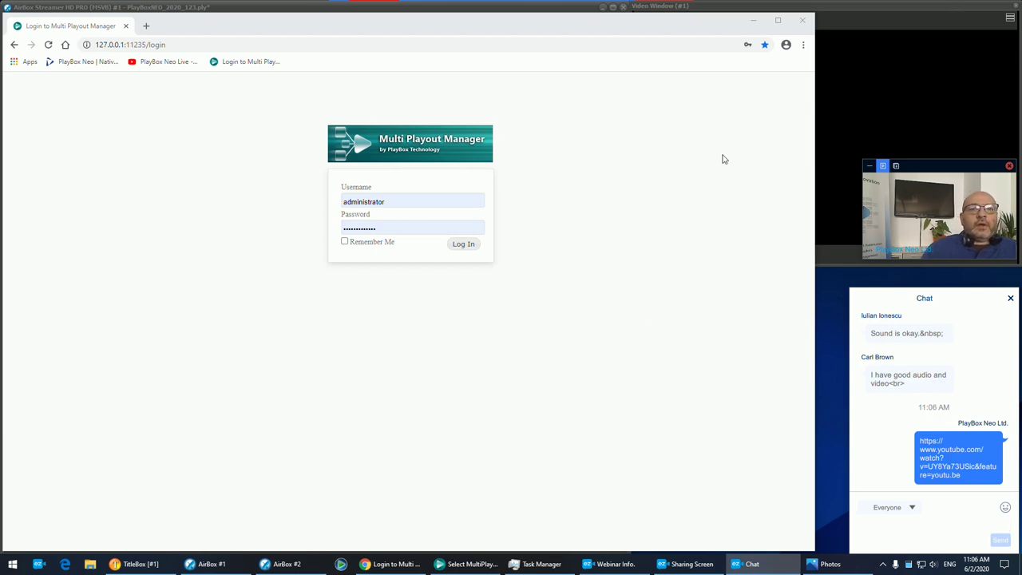
pyautogui.click(751, 19)
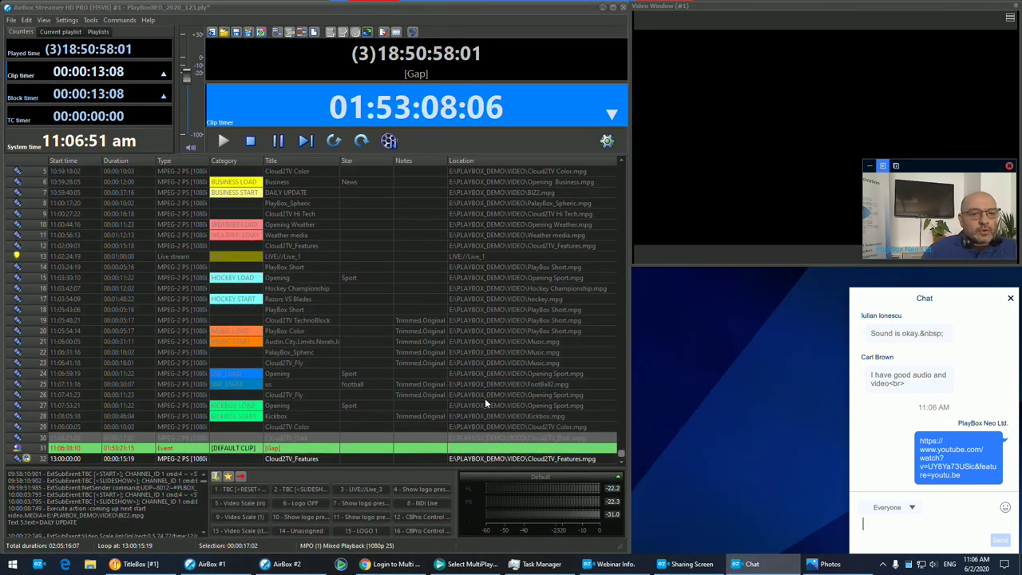
pyautogui.click(279, 460)
pyautogui.rightClick(292, 460)
pyautogui.click(313, 454)
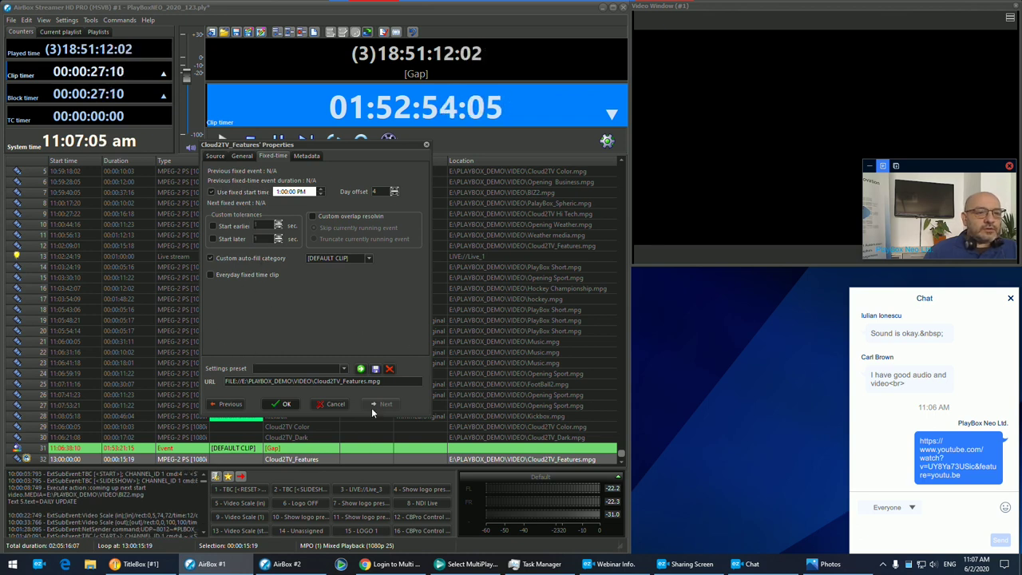
pyautogui.click(333, 404)
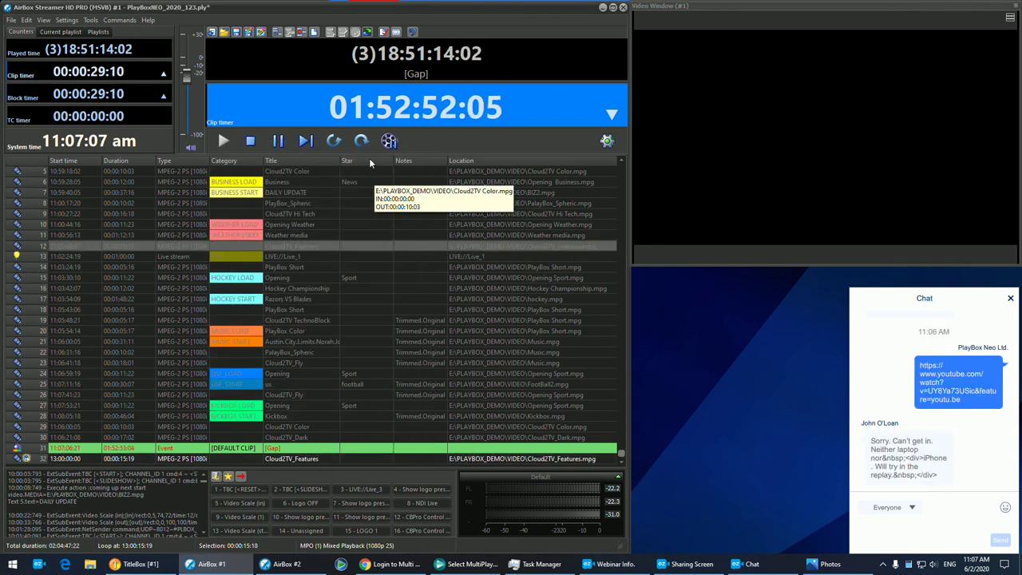
# - Set the custom auto-fill category of the last playlist clip, Cloud2TV_Features, to "fill"
pyautogui.rightClick(291, 460)
pyautogui.click(321, 450)
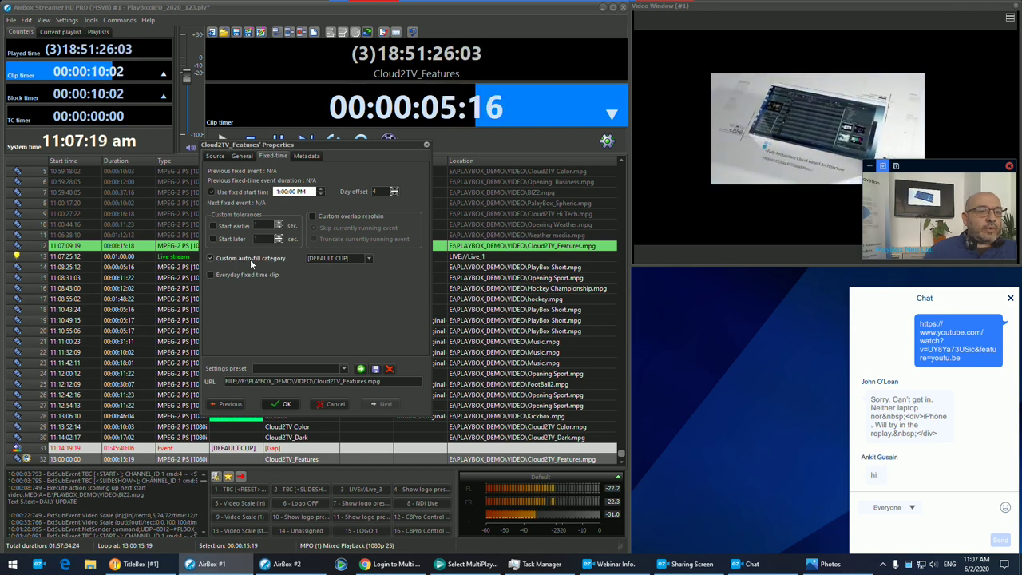
pyautogui.click(321, 259)
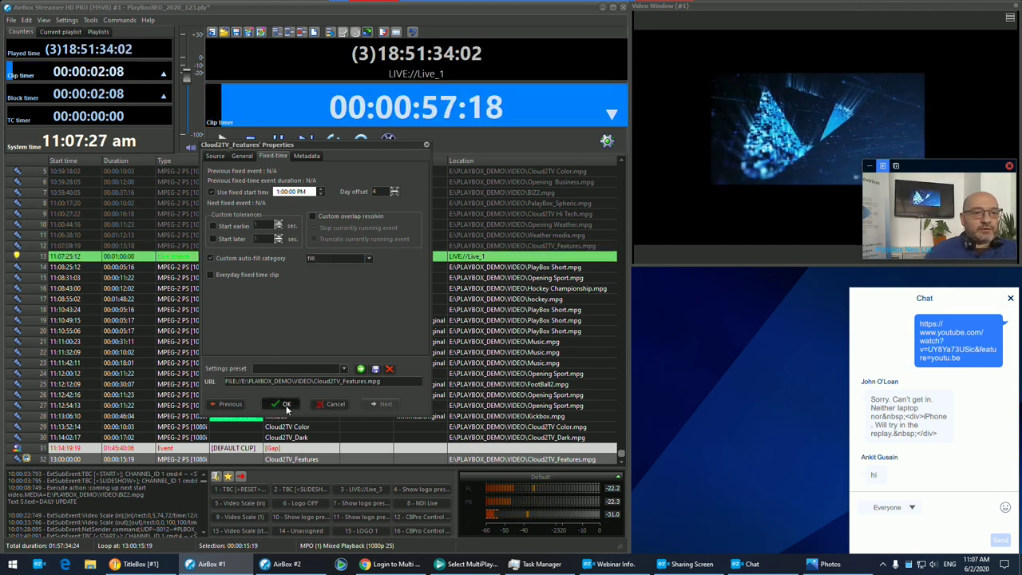
pyautogui.click(285, 404)
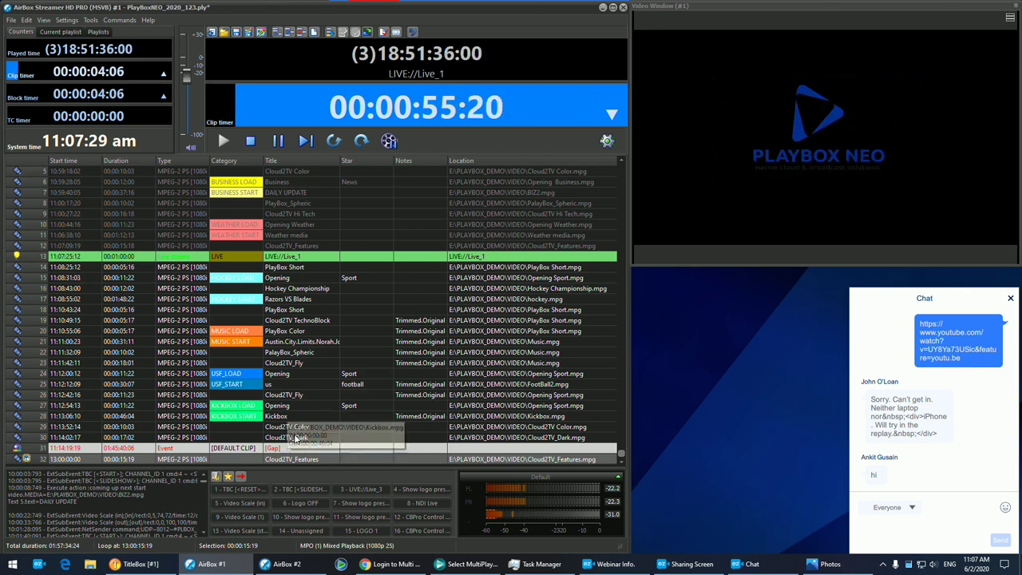
# - Try to turn off the fixed start time in the properties of the last Cloud2TV_Features clip
pyautogui.rightClick(163, 460)
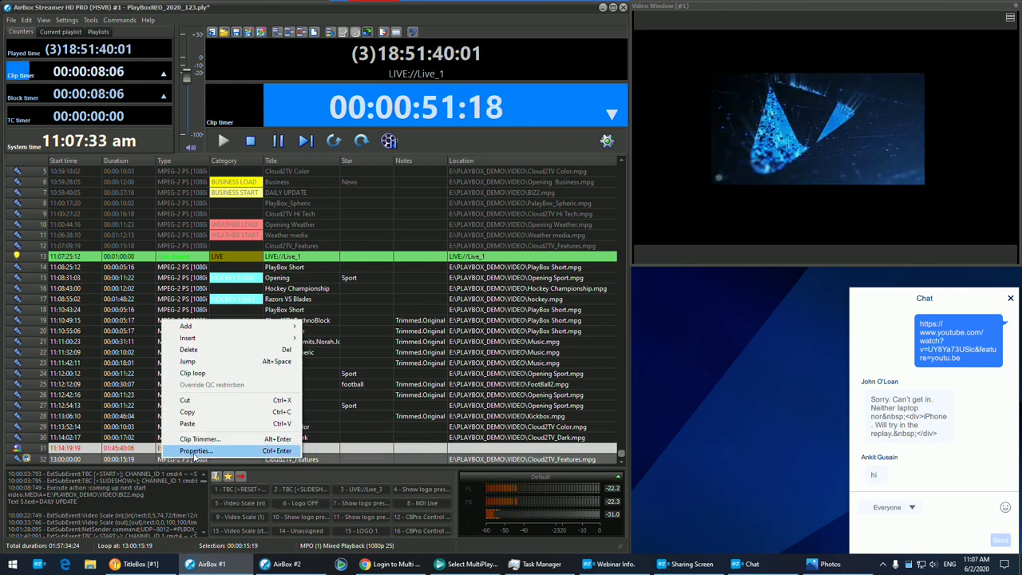
pyautogui.click(194, 452)
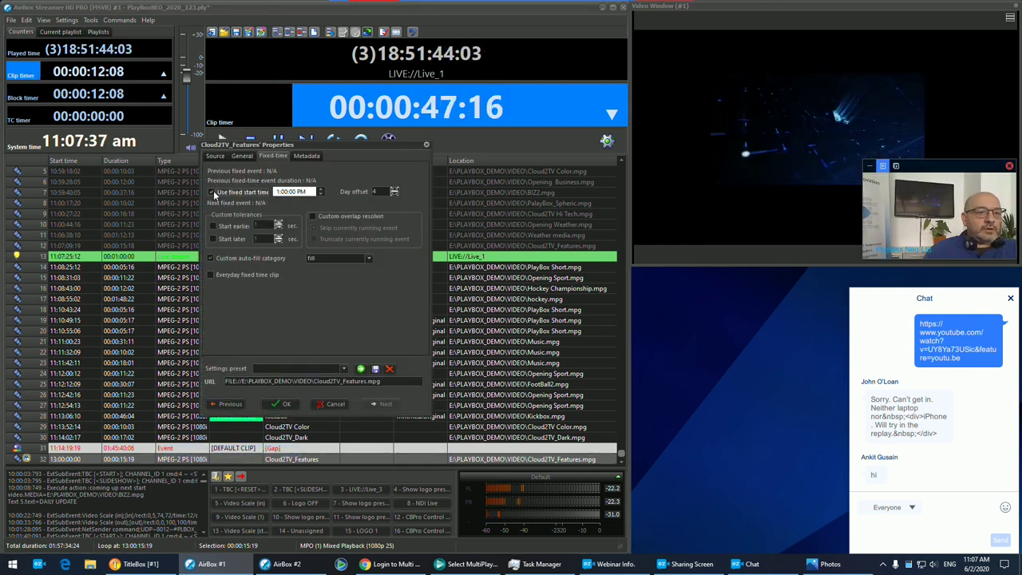
pyautogui.click(212, 192)
pyautogui.click(281, 404)
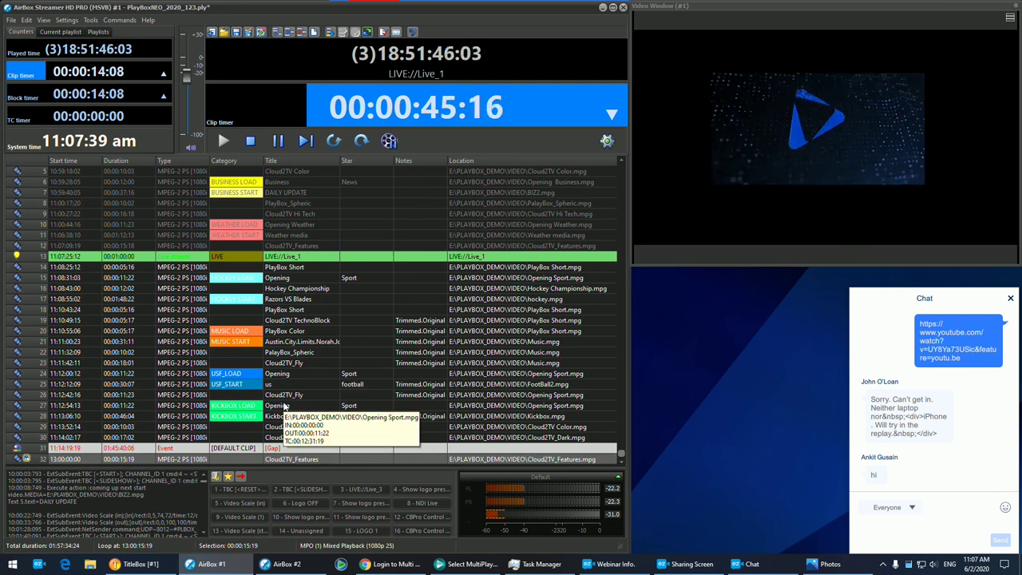
# - Turn off the fixed start time of the last playlist clip, Cloud2TV_Features
pyautogui.click(324, 451)
pyautogui.rightClick(325, 451)
pyautogui.click(159, 459)
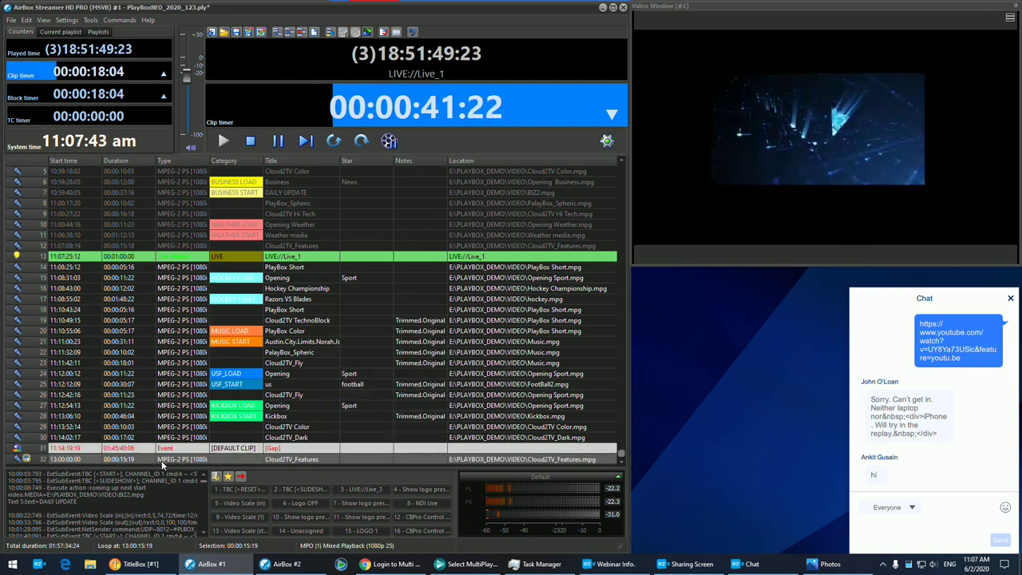
pyautogui.rightClick(190, 458)
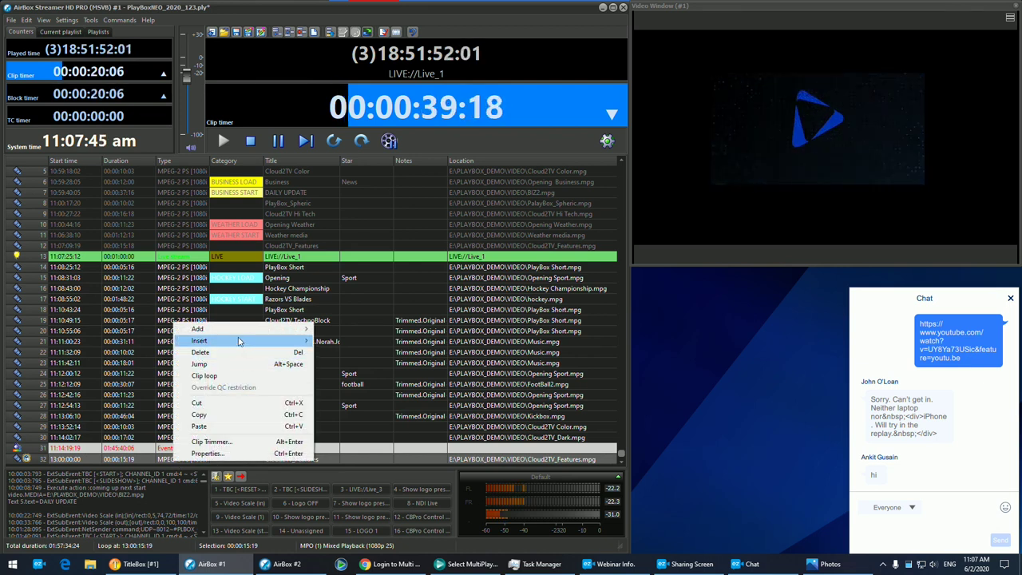
pyautogui.click(224, 452)
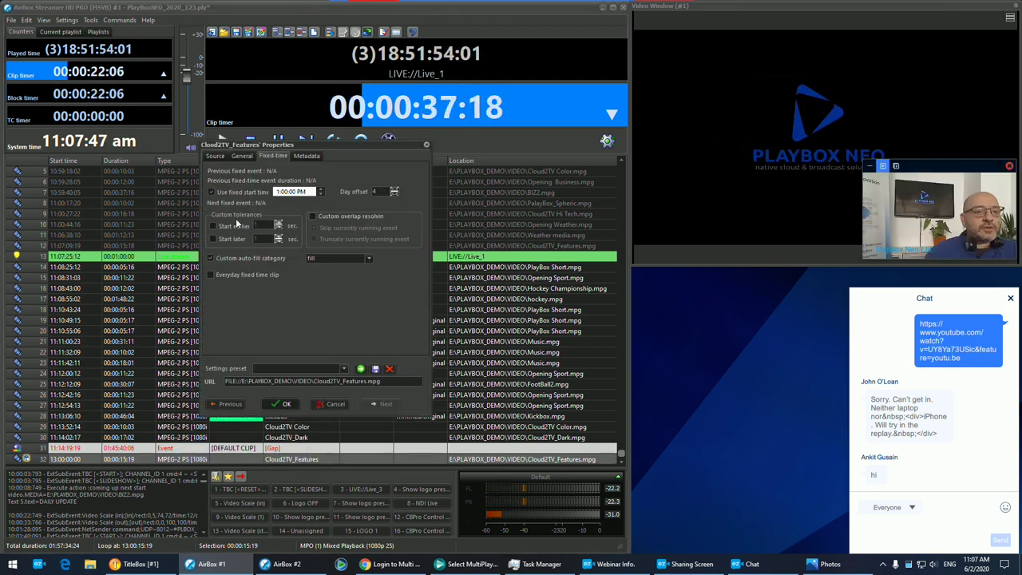
pyautogui.click(213, 193)
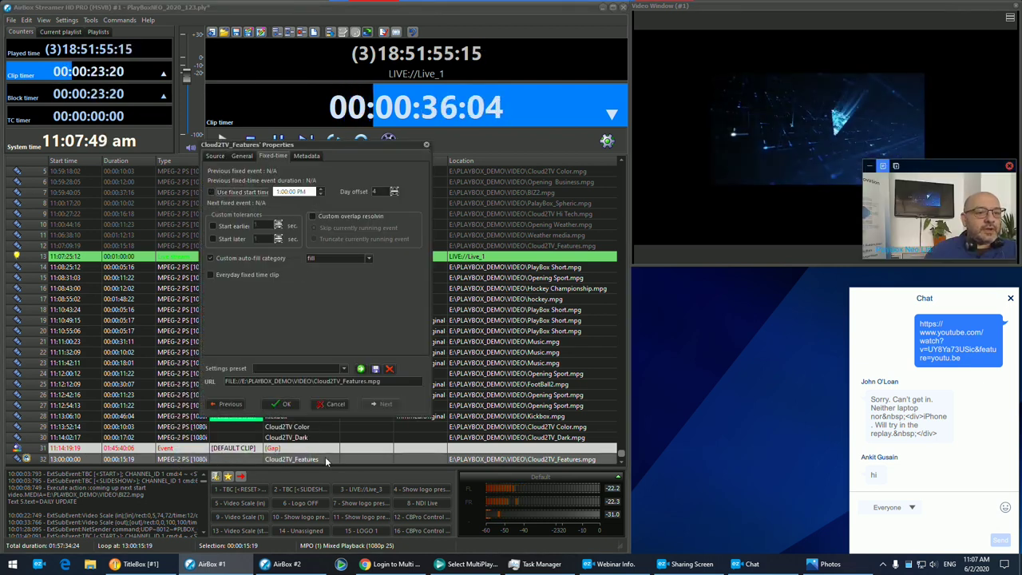
pyautogui.click(281, 403)
# - Re-enable the 1:00:00 PM fixed start time on the last Cloud2TV_Features clip, keeping "fill" as its auto-fill category
pyautogui.rightClick(304, 458)
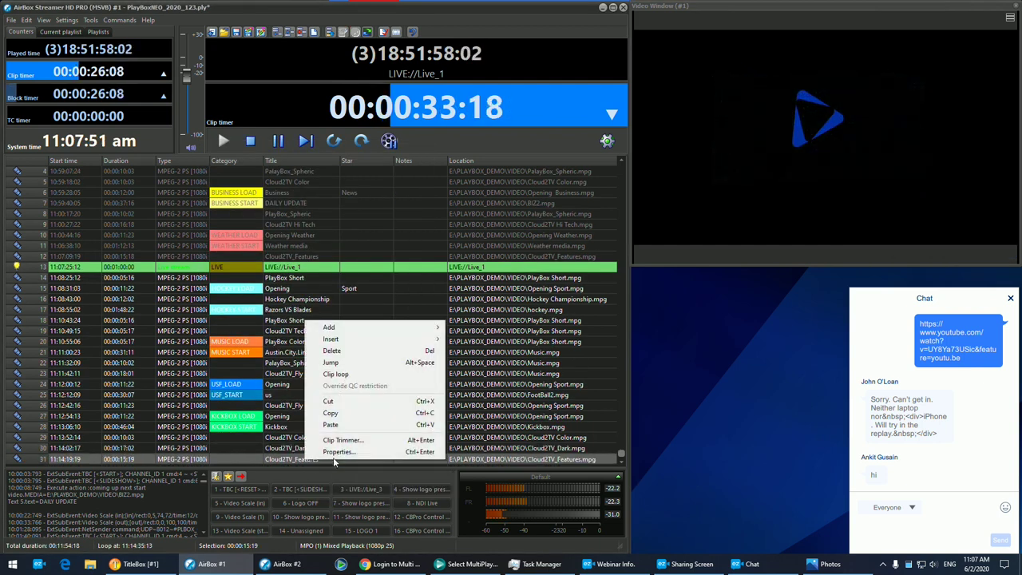
pyautogui.click(339, 454)
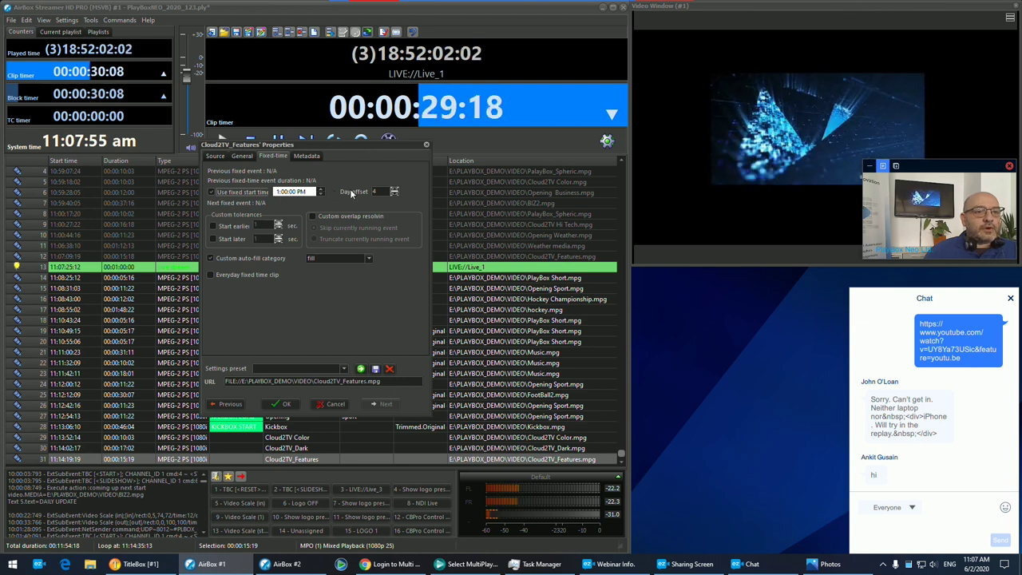
pyautogui.click(288, 405)
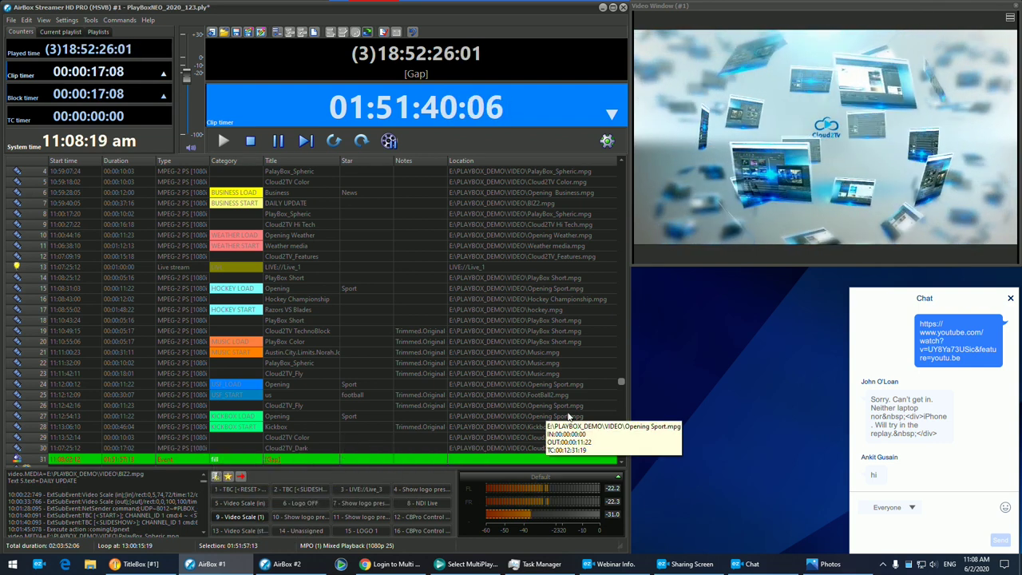
pyautogui.click(622, 464)
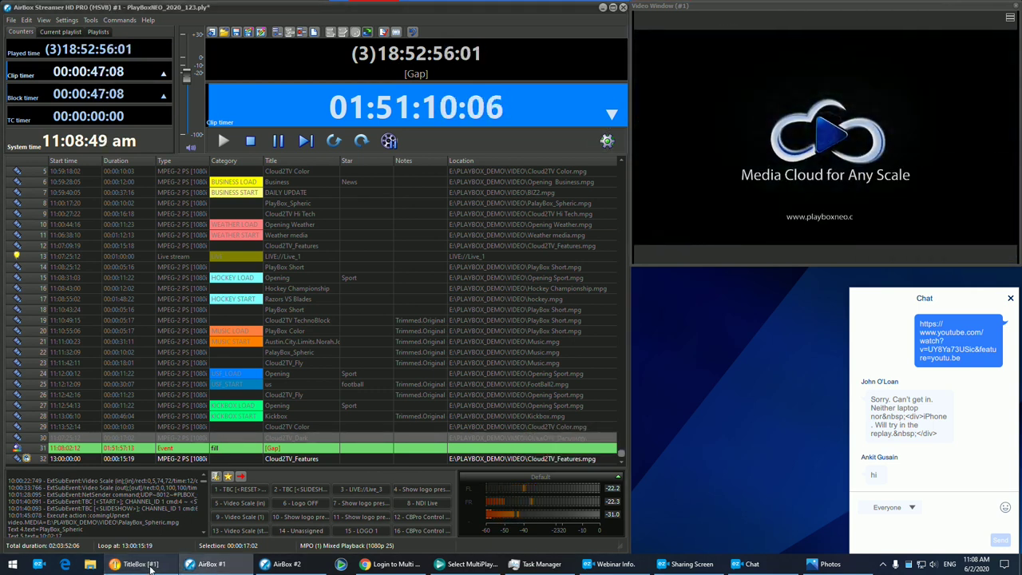
# - Show the Net Monitor of TitleBox's Net Control #1 and stop it from listening
pyautogui.click(884, 565)
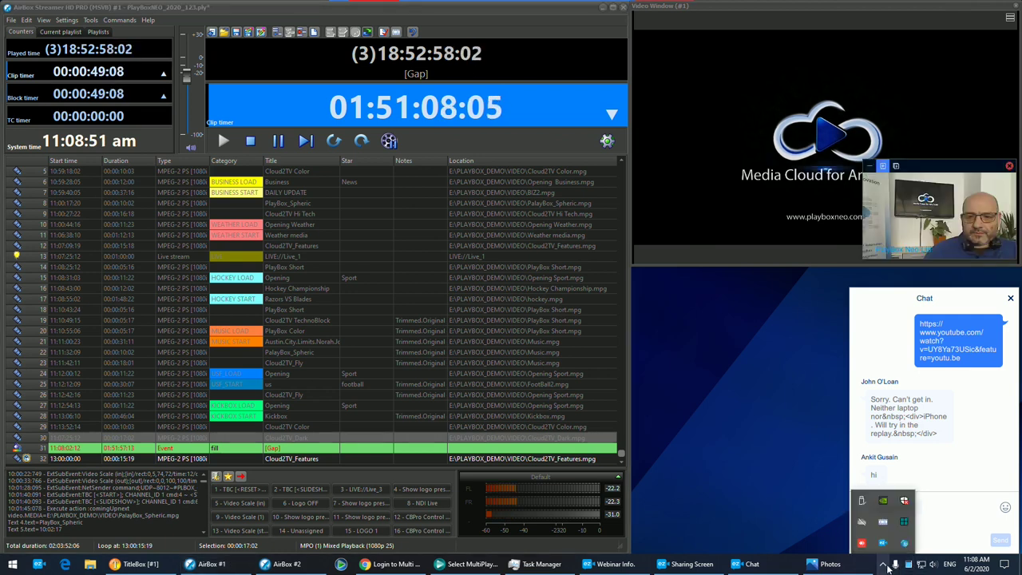
pyautogui.rightClick(905, 522)
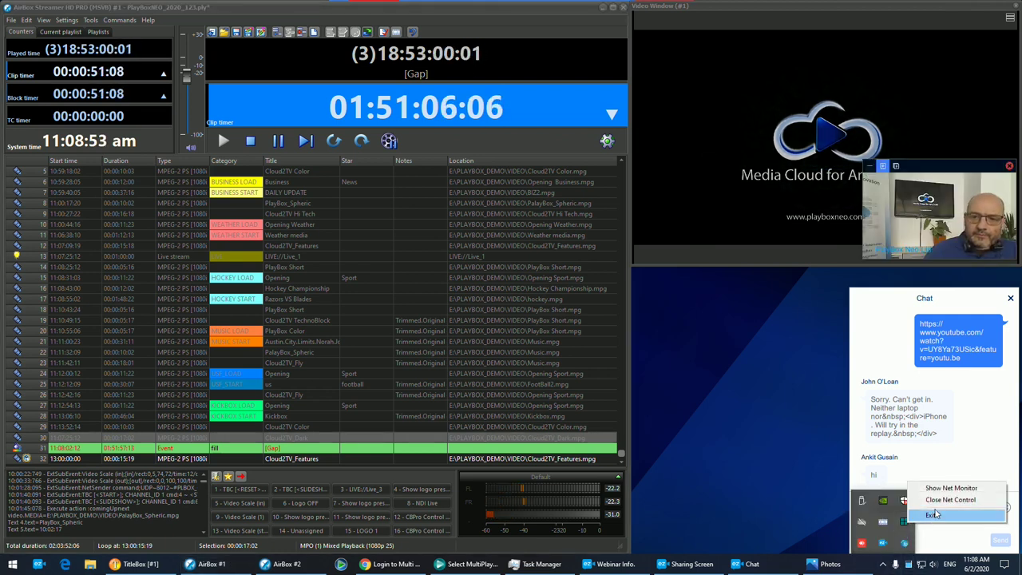
pyautogui.click(950, 487)
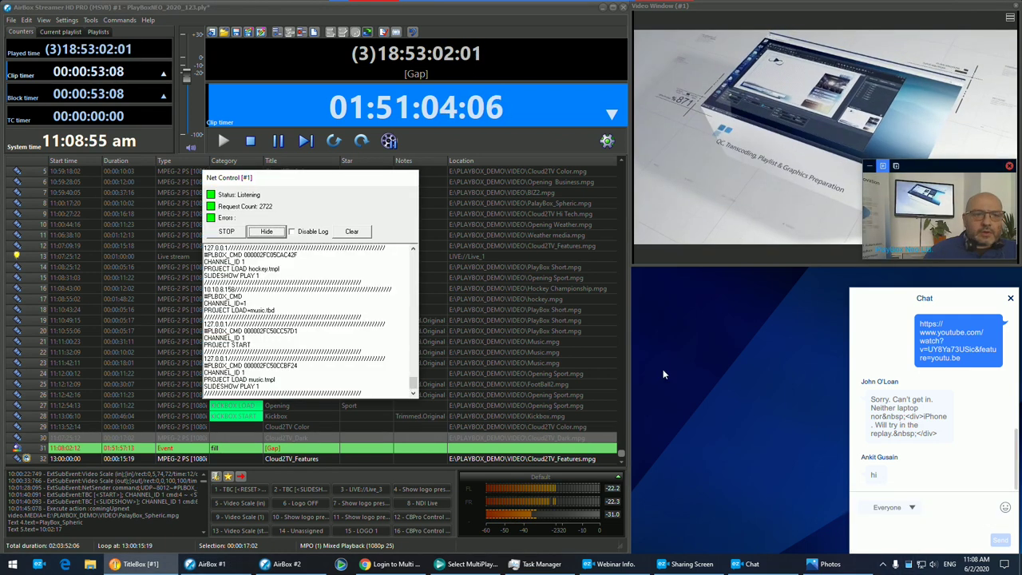
pyautogui.click(217, 233)
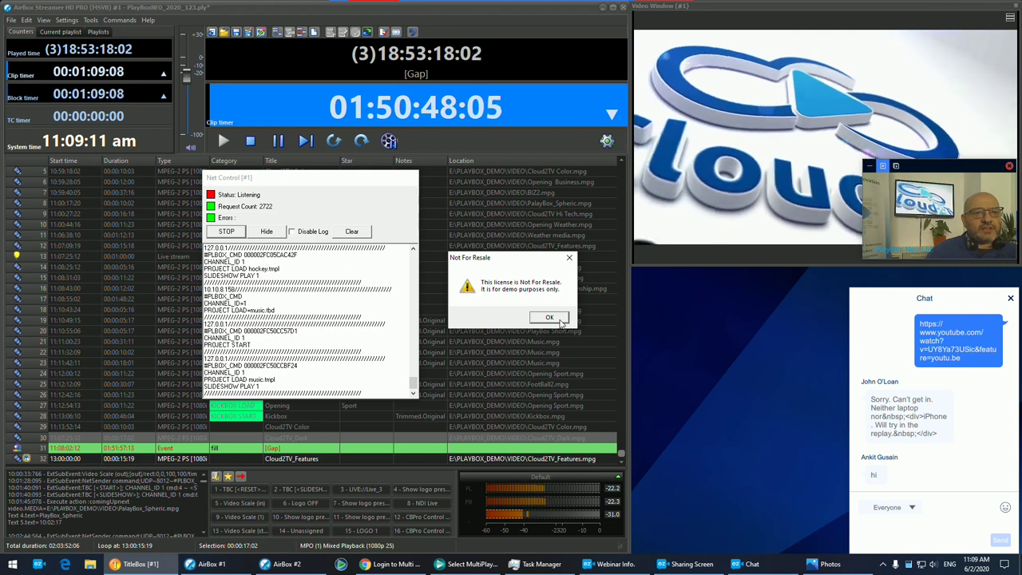
# - Dismiss the Not For Resale notice and create a new blank TitleBox project in place of the music project
pyautogui.click(558, 318)
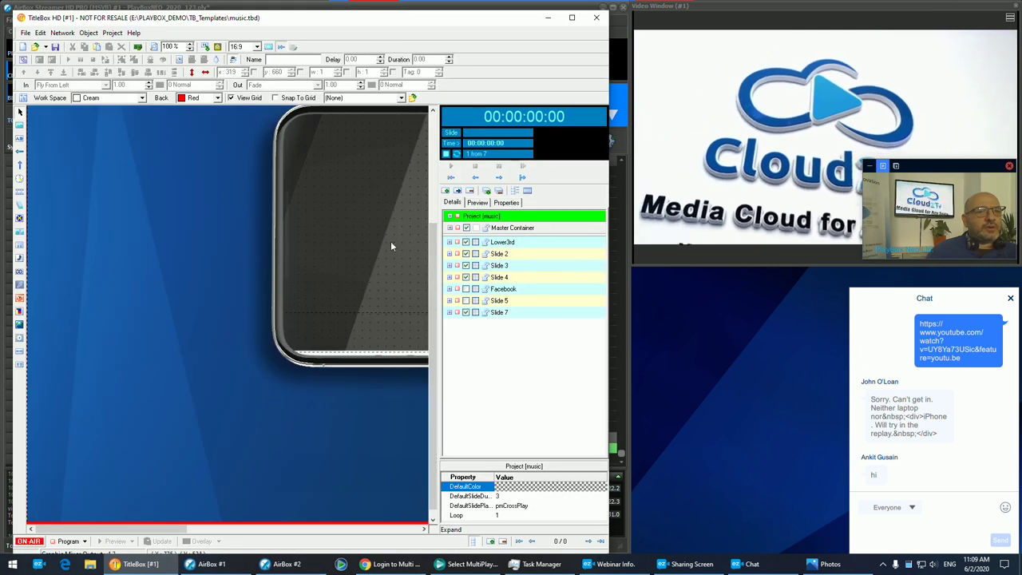
pyautogui.click(25, 32)
pyautogui.click(32, 51)
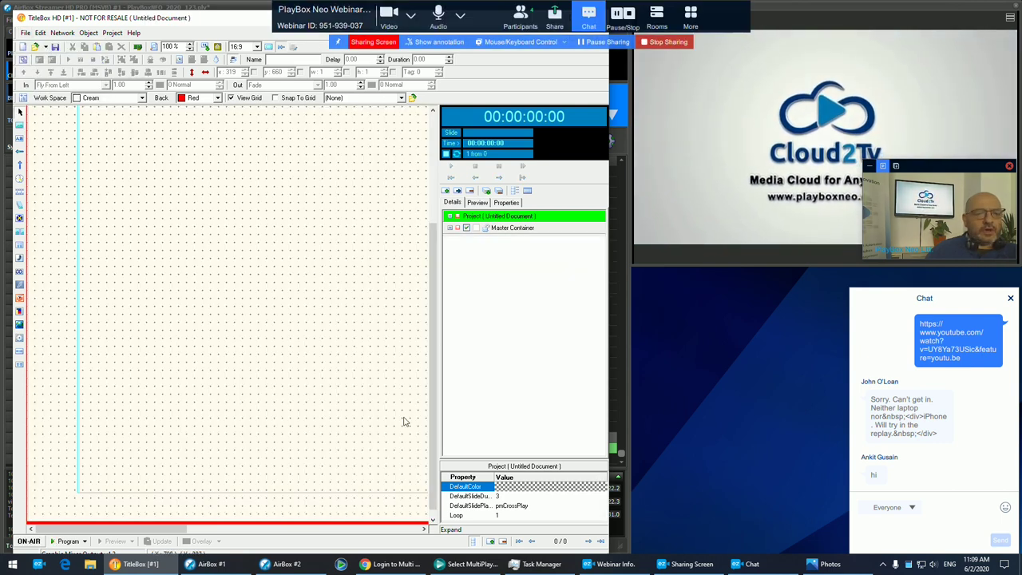
# - Switch to AirBox #1, examine the conditions and actions of the Example graphic rule in the General group, and cancel the dialog
pyautogui.click(207, 564)
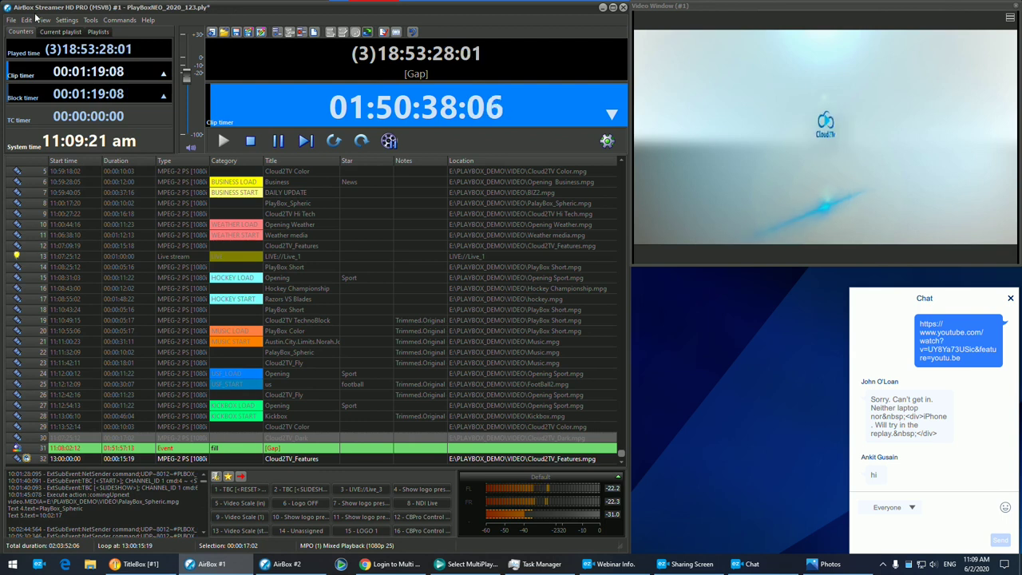
pyautogui.click(66, 20)
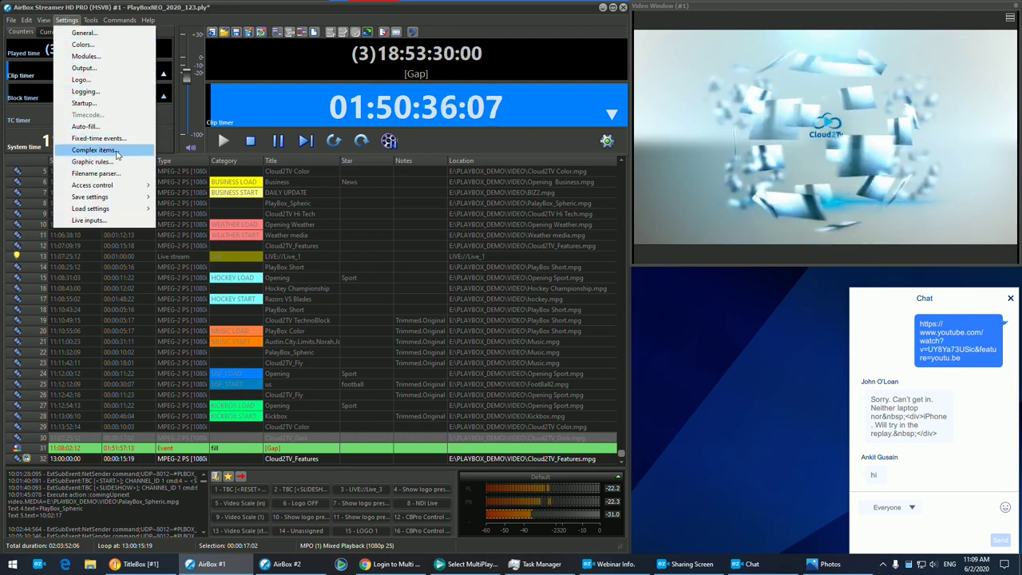
pyautogui.click(92, 162)
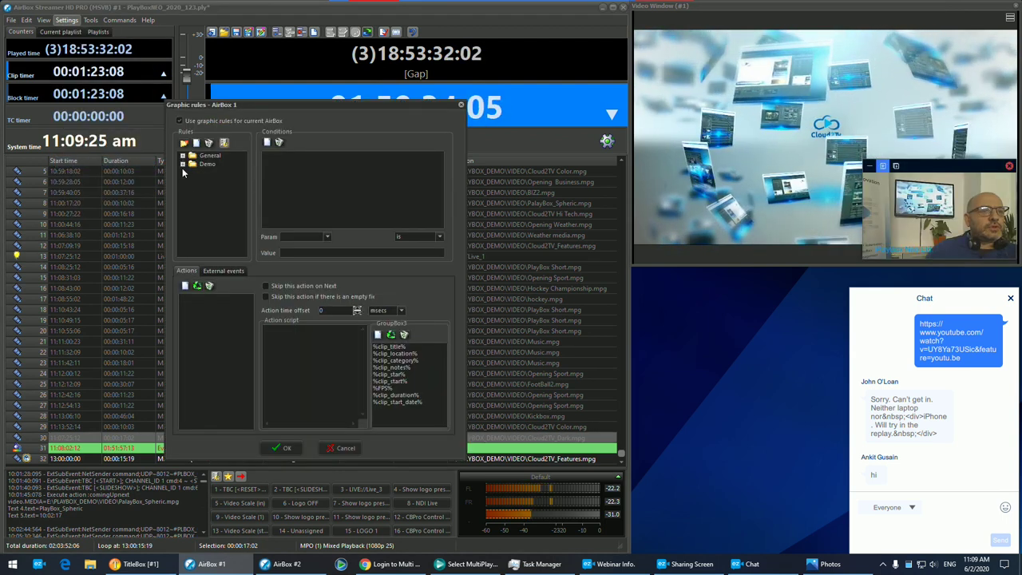
pyautogui.click(182, 155)
pyautogui.click(217, 165)
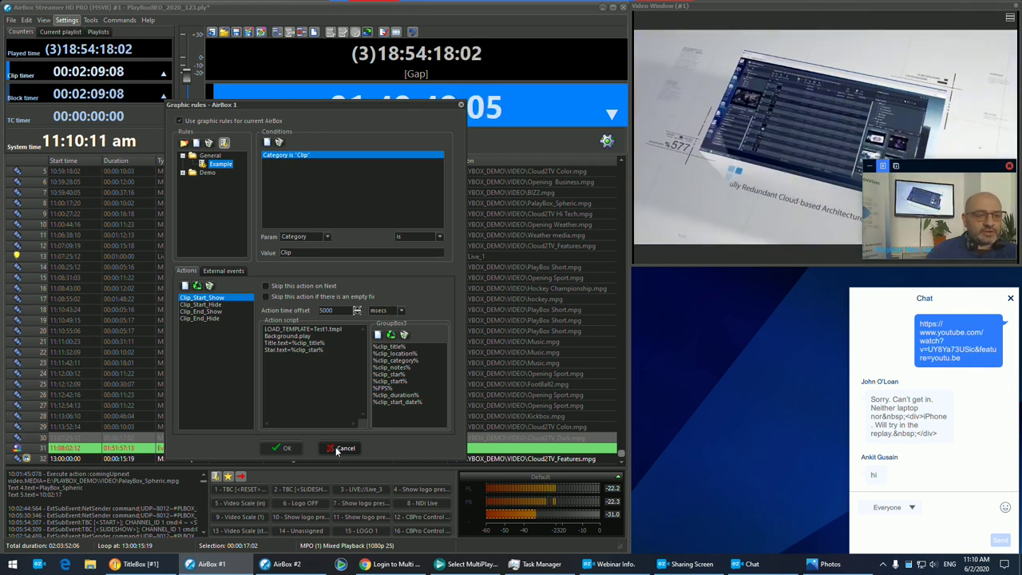
pyautogui.click(342, 447)
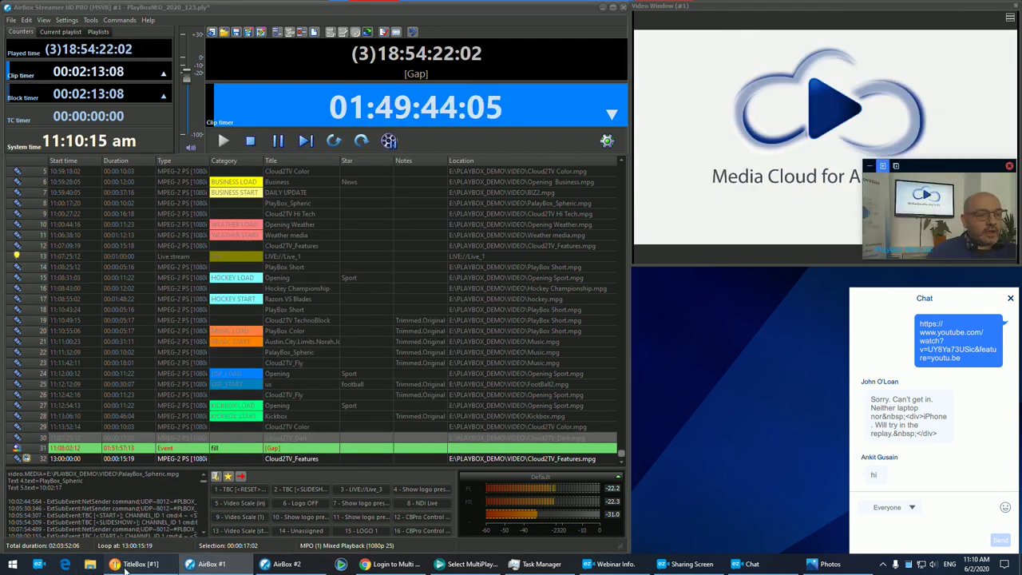
# - Switch to TitleBox #1 and draw a crawl object about 628 wide and 61 high near the lower edge of the workspace
pyautogui.click(135, 564)
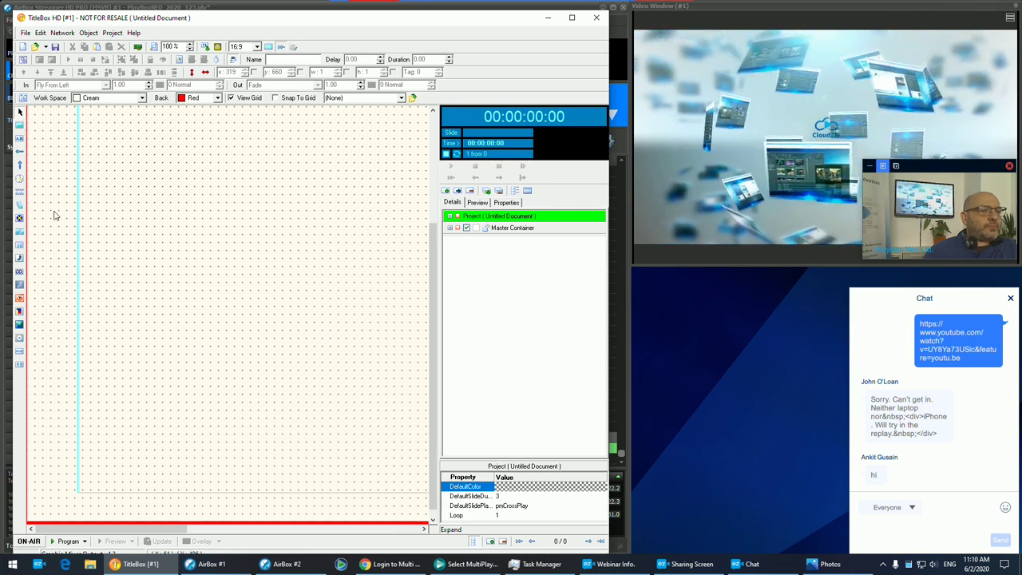
pyautogui.moveTo(92, 438); pyautogui.dragTo(430, 471)
pyautogui.moveTo(426, 471); pyautogui.dragTo(425, 471)
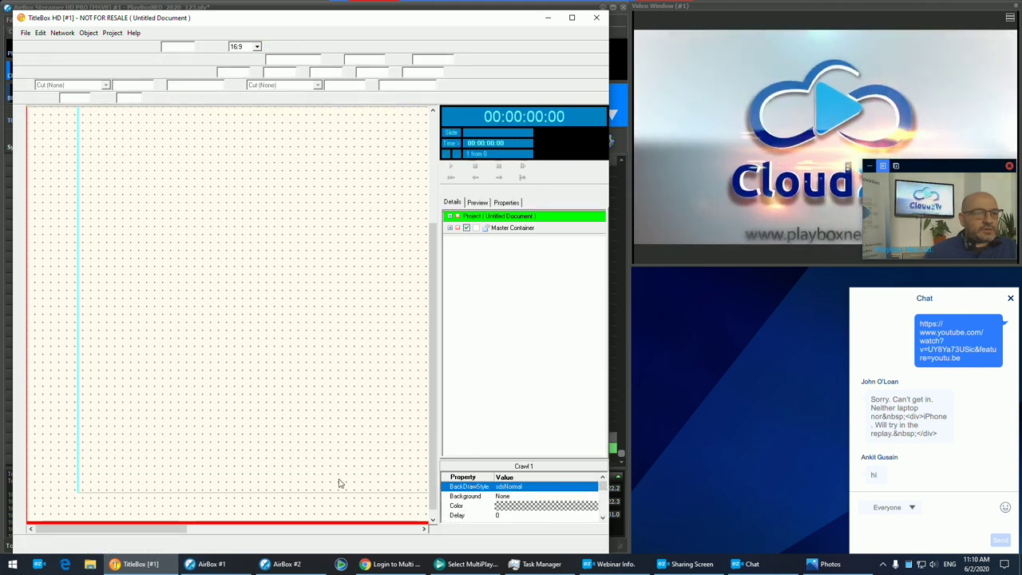
# - Open the Data Source Manager for the crawl, look at the RSS / BBC source's instance name, and close the manager
pyautogui.rightClick(156, 453)
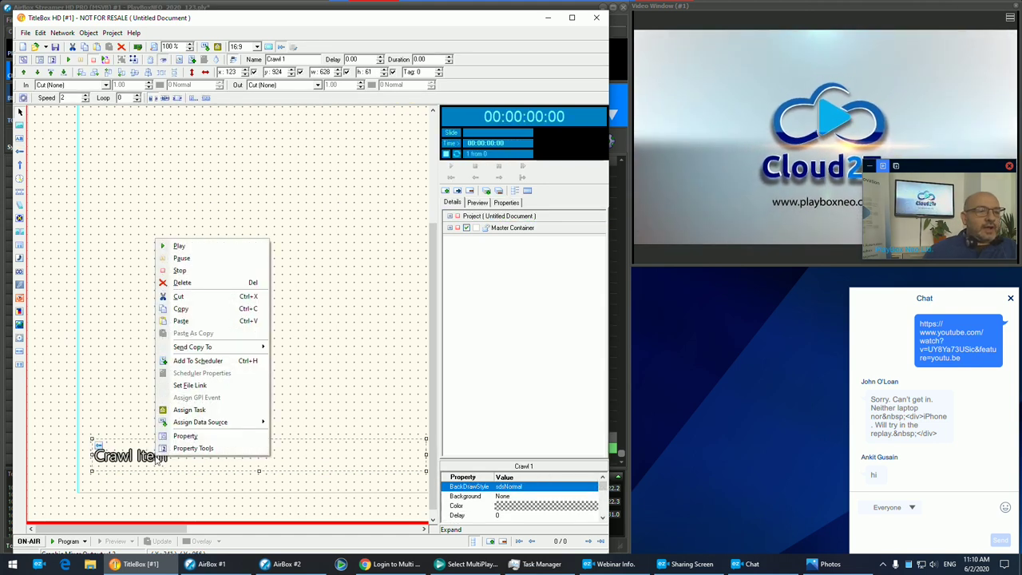
pyautogui.moveTo(236, 429)
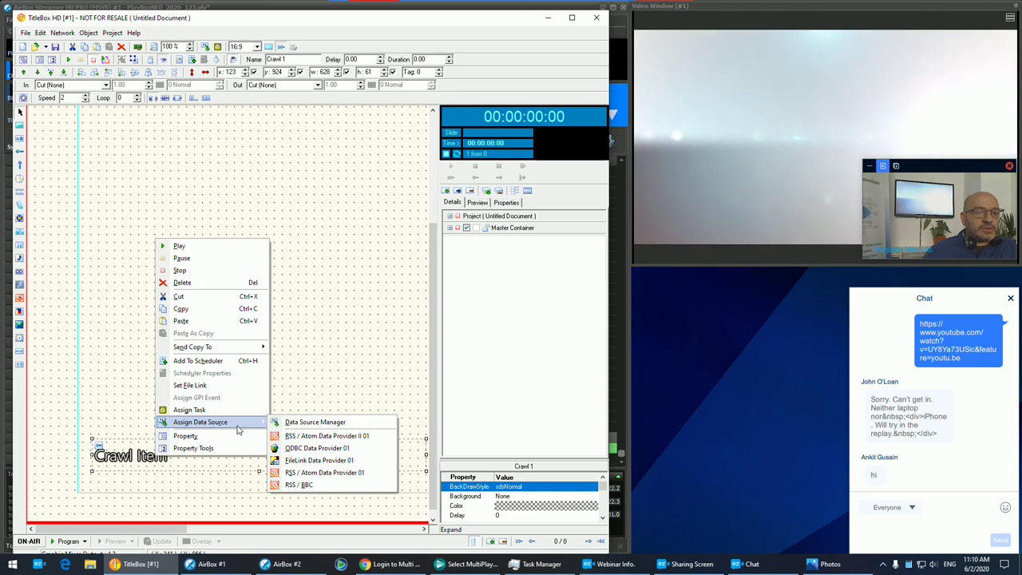
pyautogui.click(281, 423)
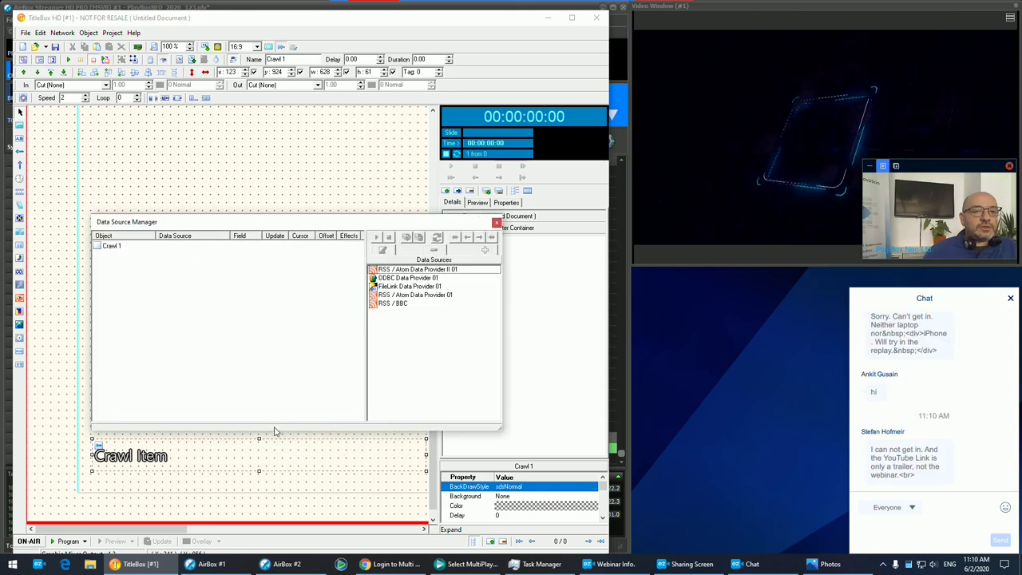
pyautogui.click(395, 304)
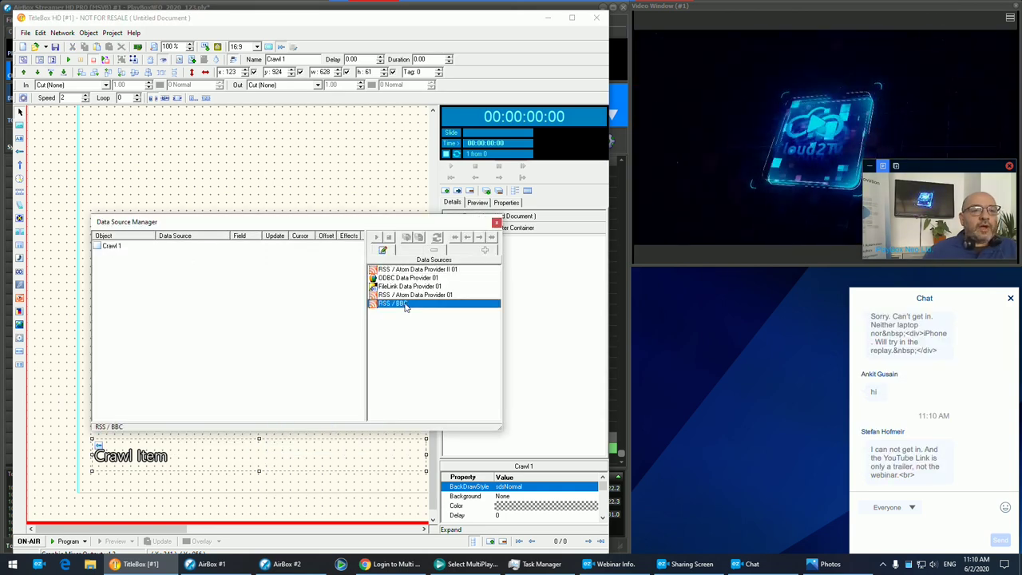
pyautogui.click(384, 249)
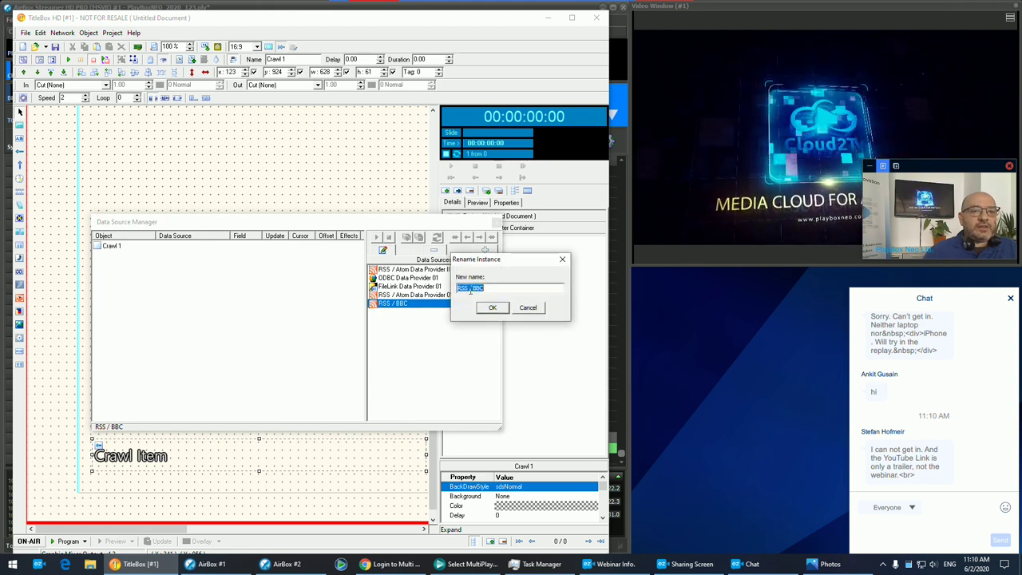
pyautogui.click(491, 307)
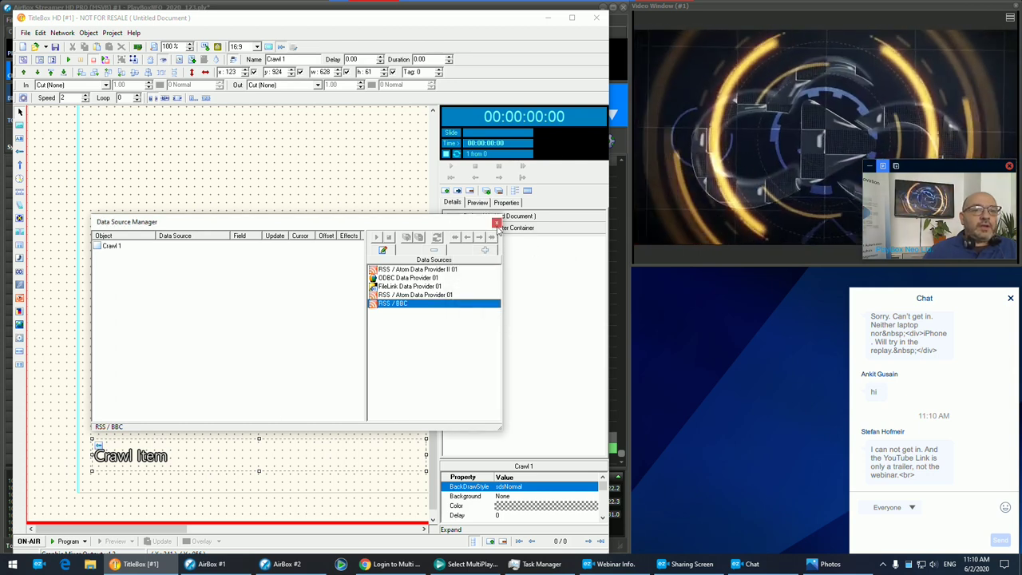
pyautogui.click(496, 222)
# - Assign the RSS / BBC data source to the crawl with its text linked to the Title field, and put the project on air
pyautogui.rightClick(179, 460)
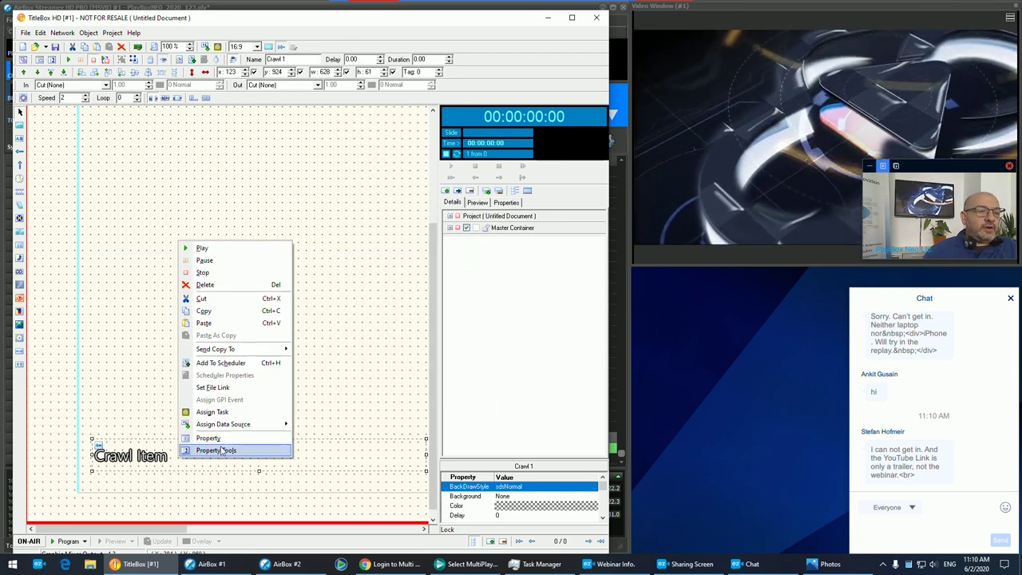
pyautogui.moveTo(256, 424)
pyautogui.click(345, 487)
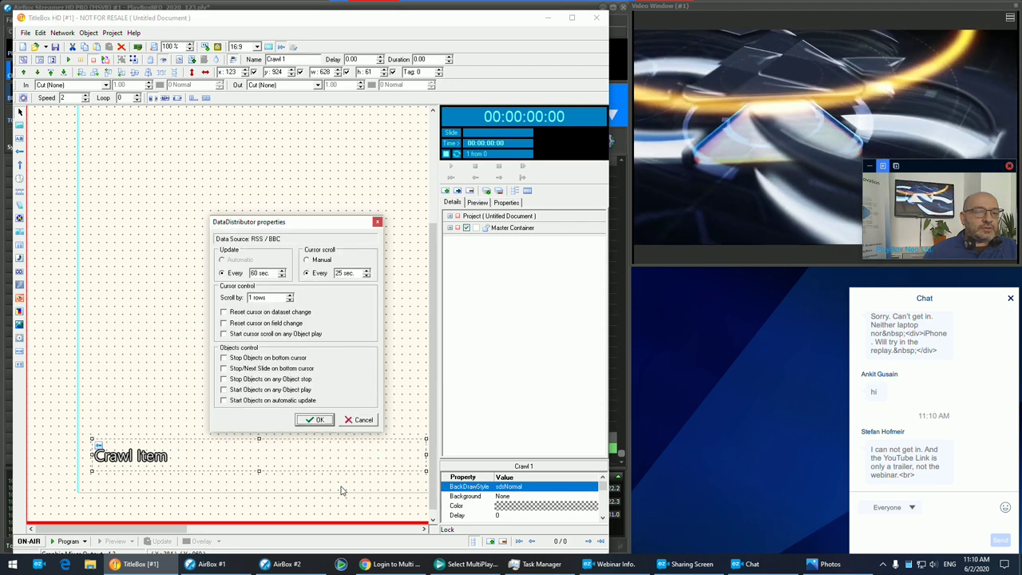
pyautogui.click(314, 420)
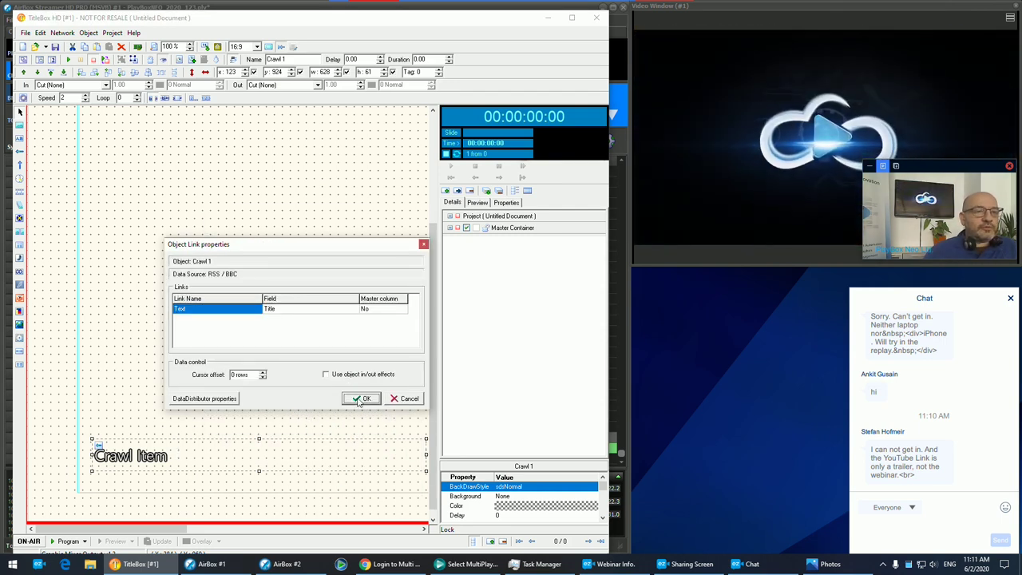
pyautogui.click(366, 397)
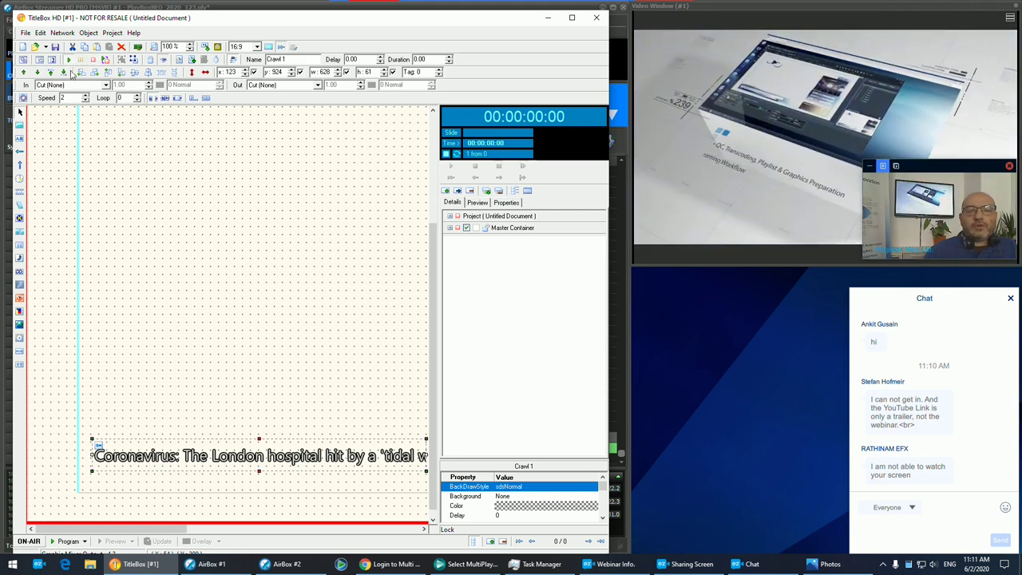
pyautogui.click(70, 545)
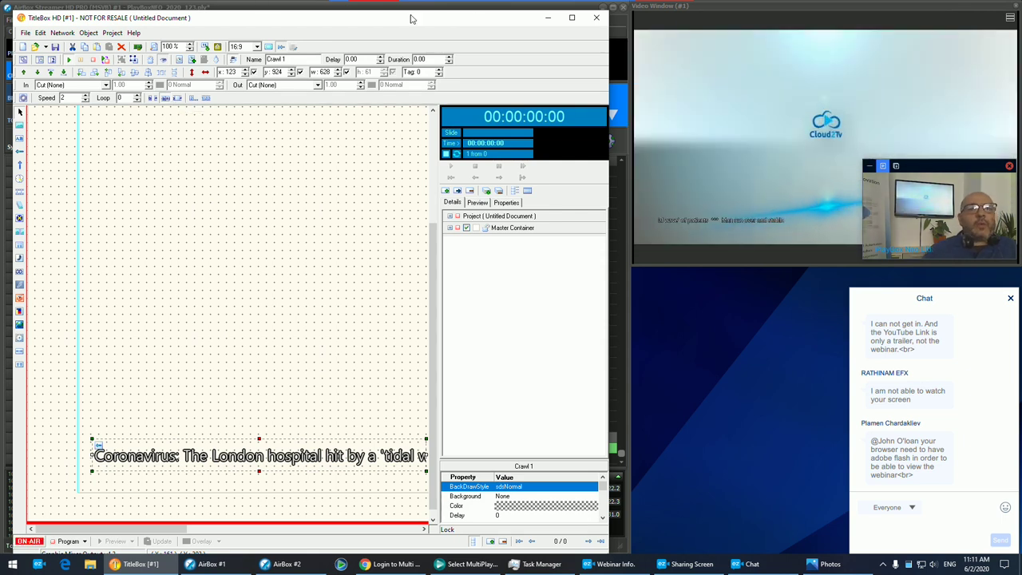
# - Bring TitleBox's Net Control #1 back into listening mode and hide its window
pyautogui.click(64, 33)
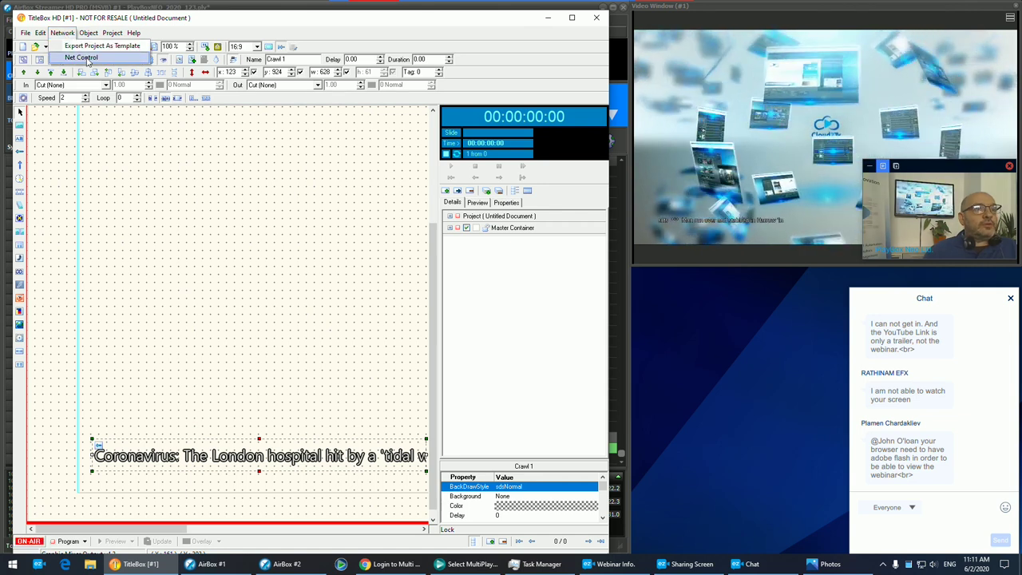
pyautogui.click(82, 58)
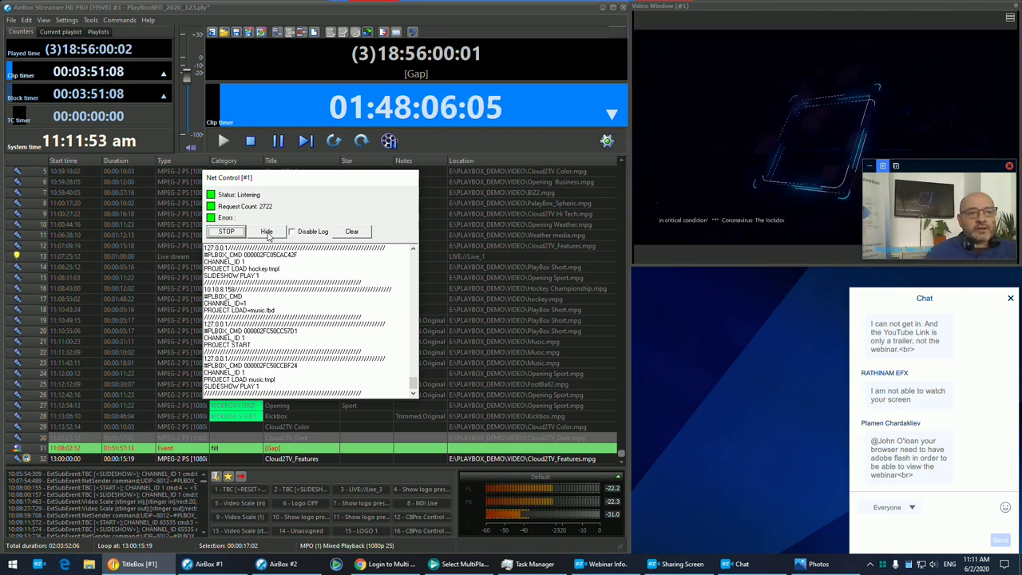
pyautogui.click(266, 233)
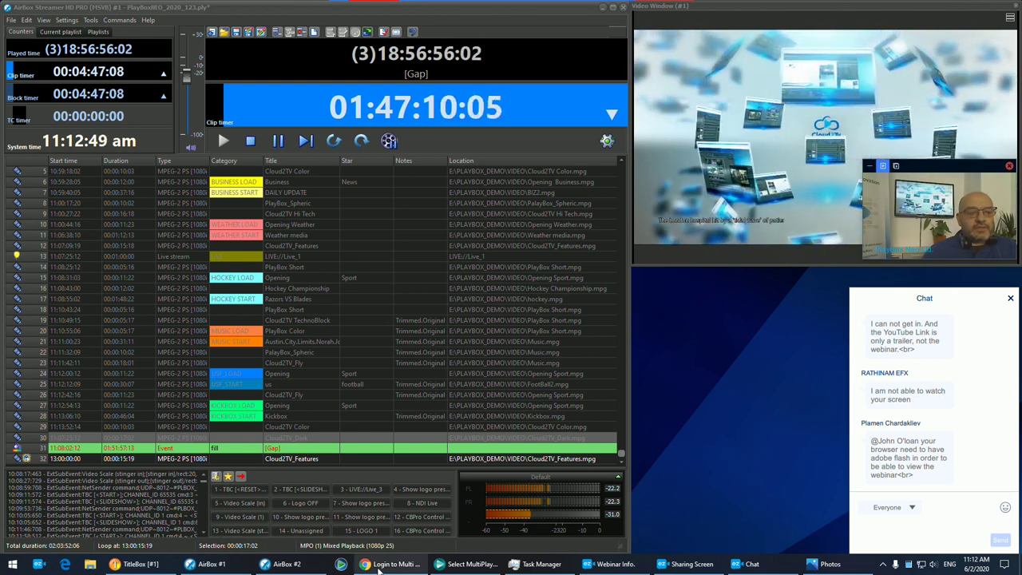
# - Switch to Chrome and log in to Multi Playout Manager with the saved administrator credentials
pyautogui.moveTo(380, 566)
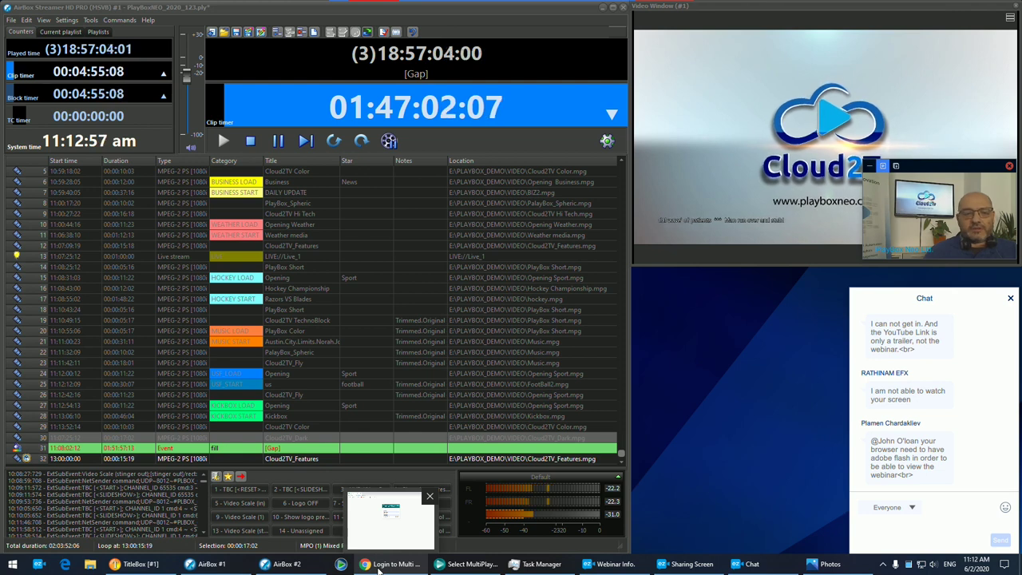
pyautogui.click(467, 564)
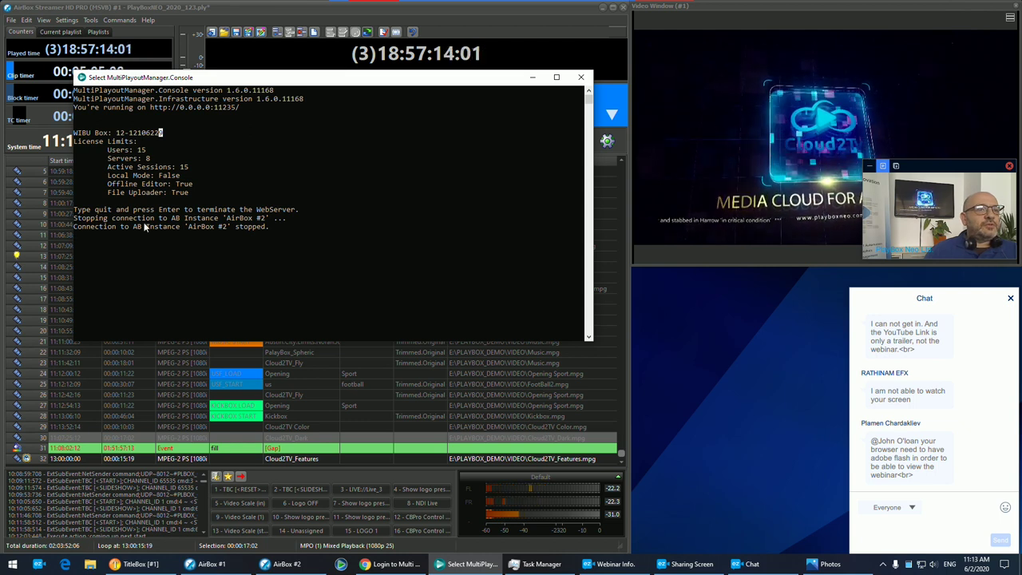
pyautogui.hotkey('alt', 'Tab')
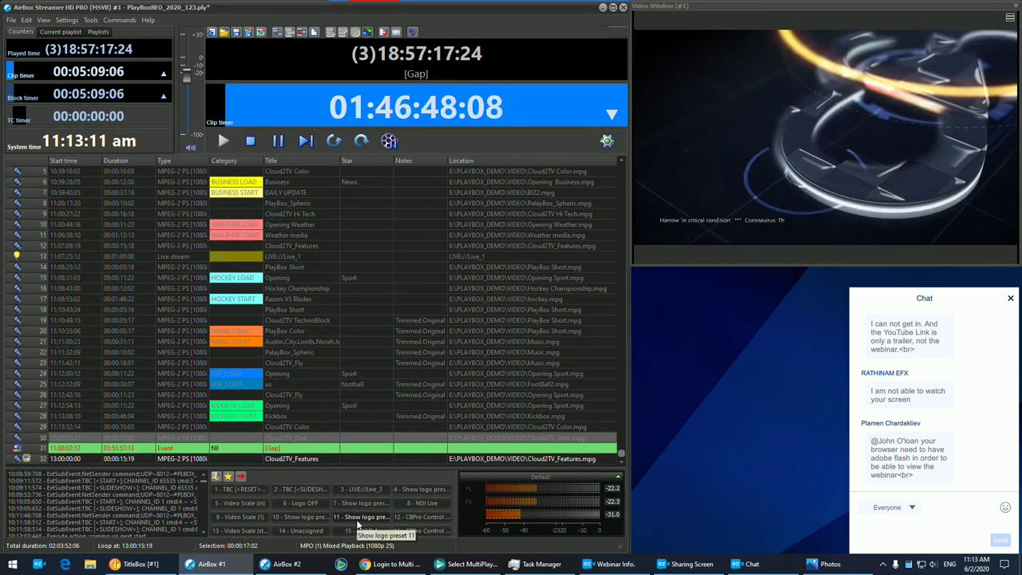
pyautogui.click(386, 564)
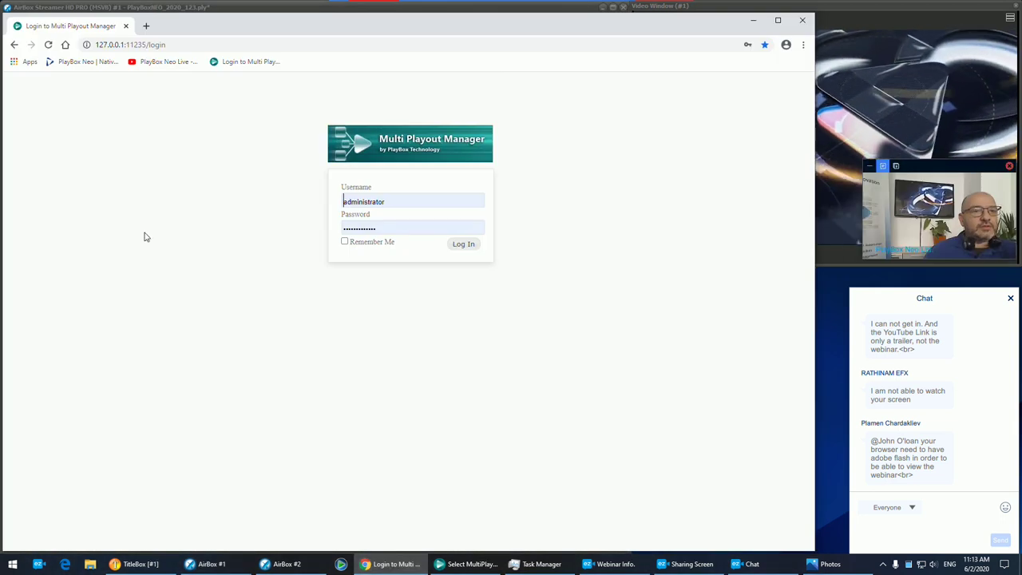
pyautogui.click(471, 246)
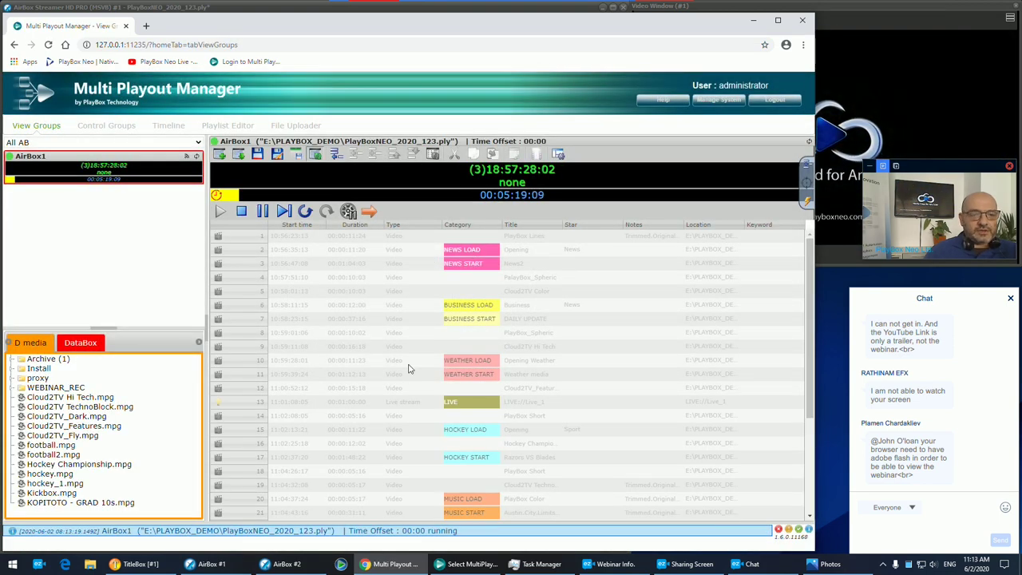
# - Compare the AirBox #1 window with its playlist in Multi Playout Manager, and jump playback on AirBox1 to the News2 clip
pyautogui.click(214, 566)
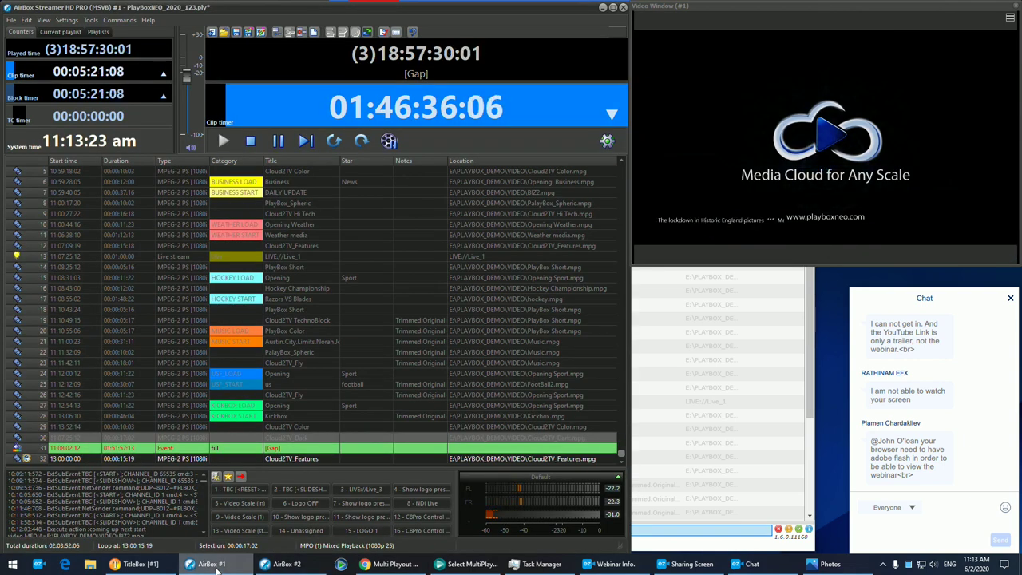
pyautogui.click(217, 568)
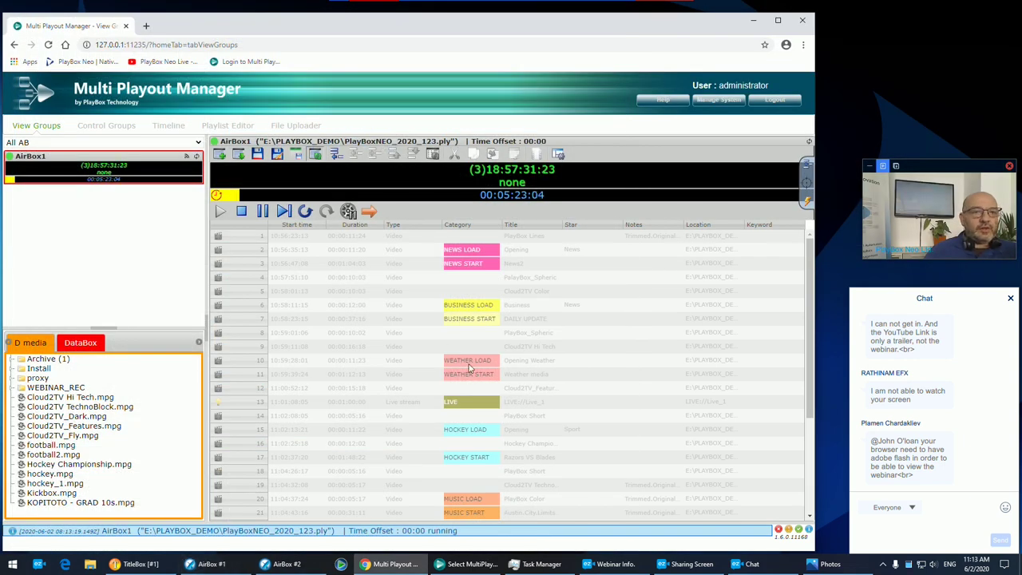
pyautogui.scroll(-4, 488, 351)
pyautogui.scroll(4, 490, 336)
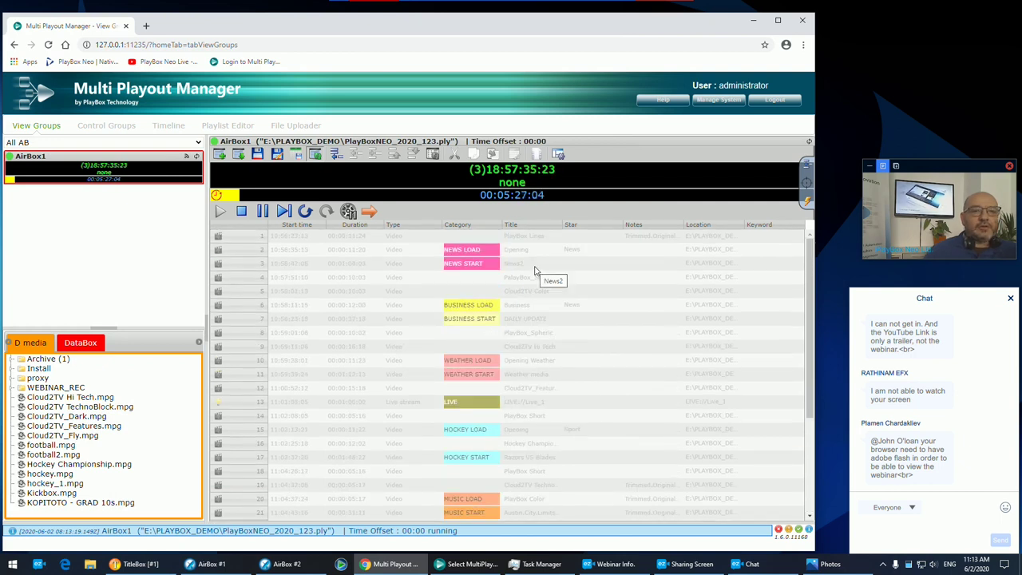
pyautogui.click(535, 268)
pyautogui.click(326, 211)
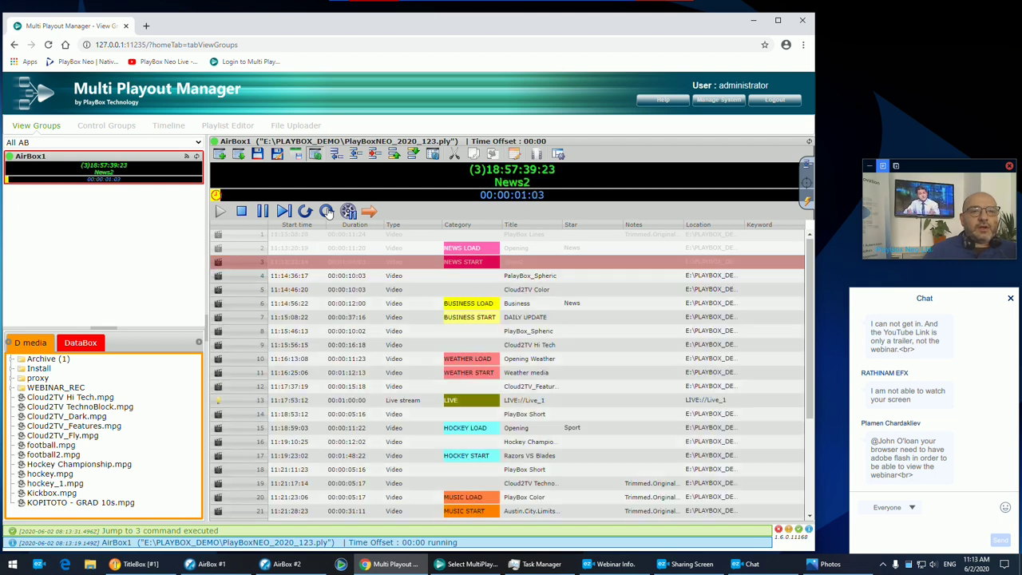
# - Open the Cloud2TV Color clip in the Clip Trimmer, try previewing it from position 00:00:03:31, and reload the page
pyautogui.click(529, 290)
pyautogui.click(536, 159)
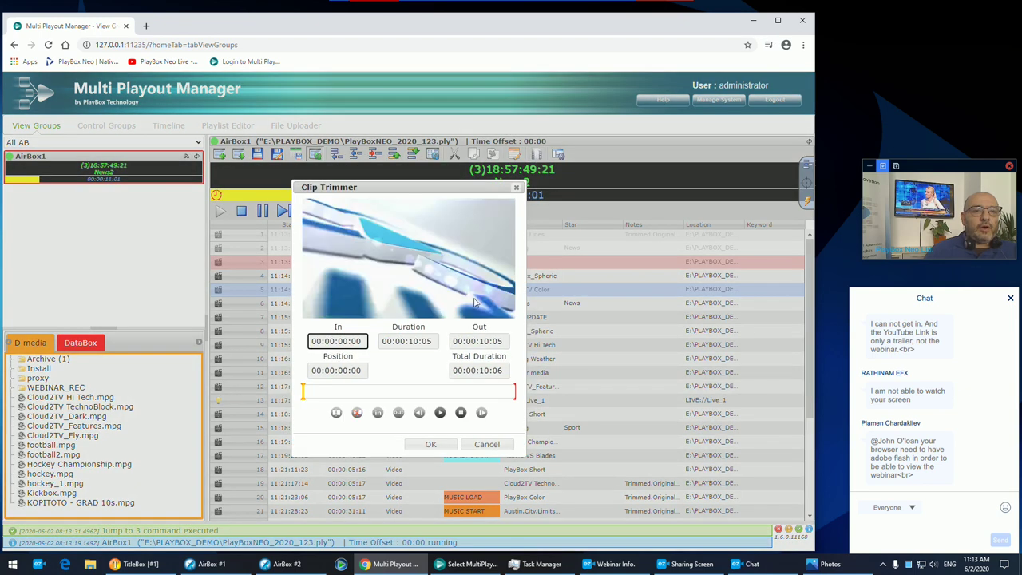
pyautogui.click(363, 393)
pyautogui.click(379, 393)
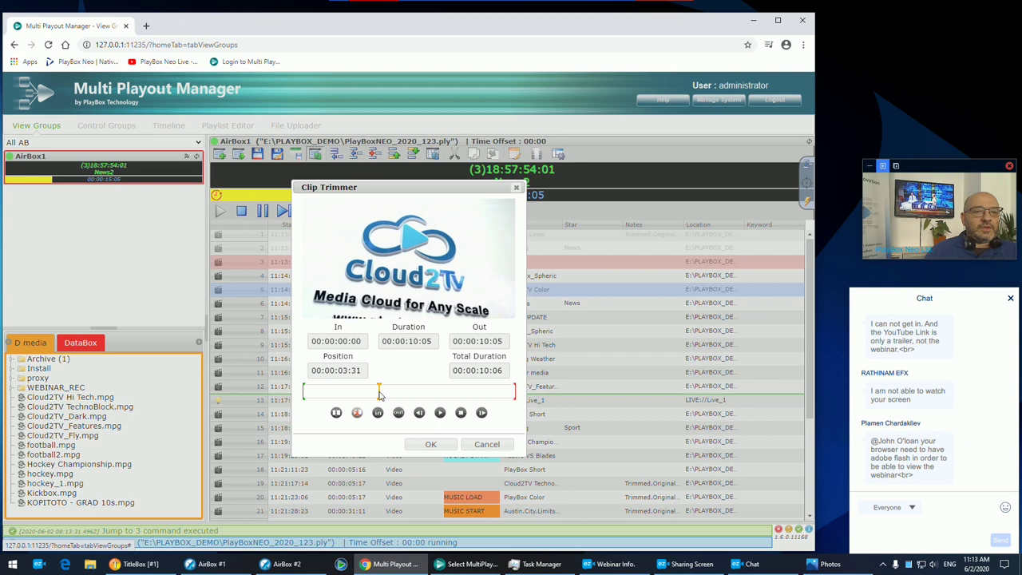
pyautogui.click(440, 411)
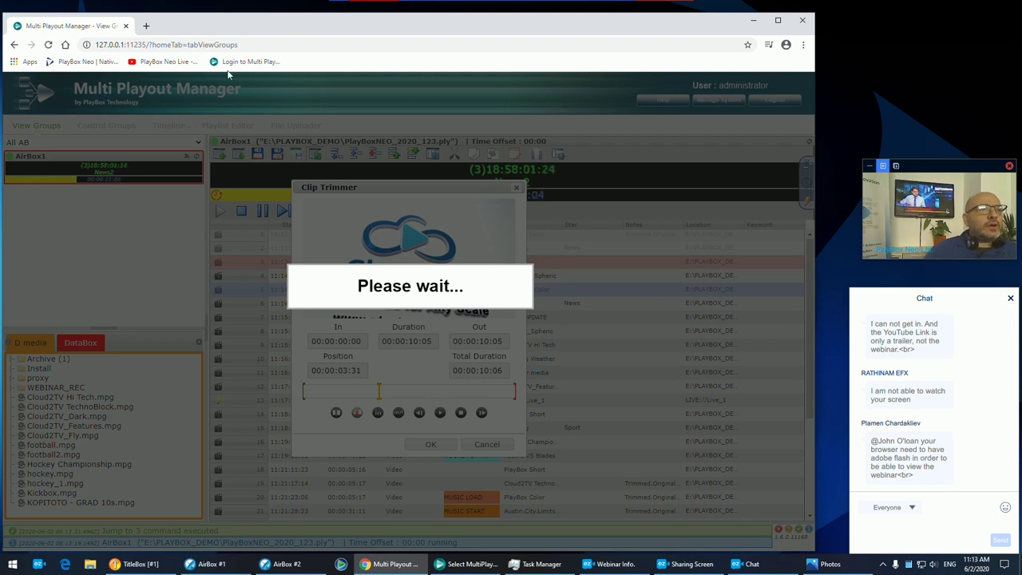
pyautogui.click(48, 45)
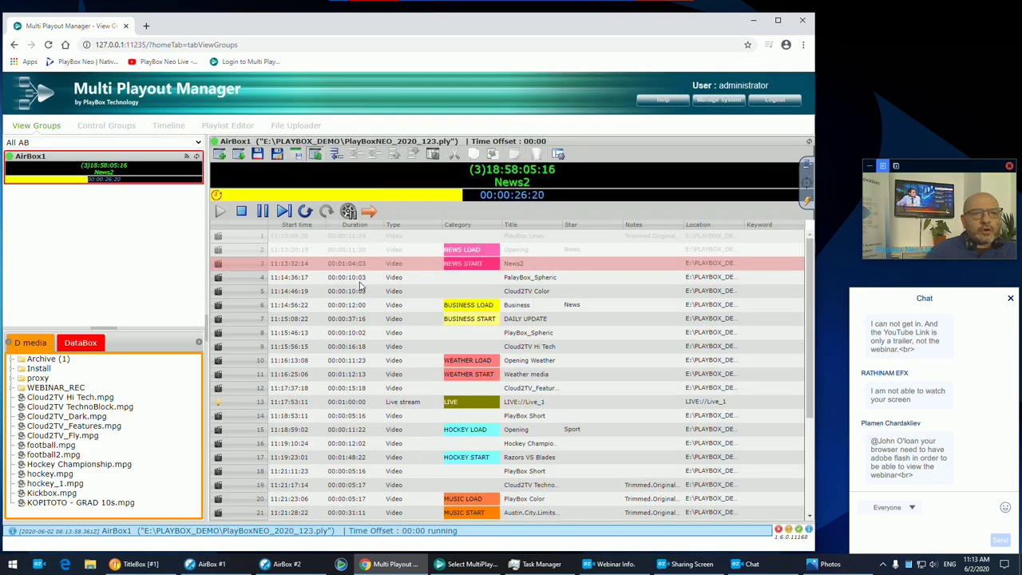
# - Look over the File Uploader and Playlist Editor pages, and examine the AirBox1 server settings in the system management area
pyautogui.click(307, 130)
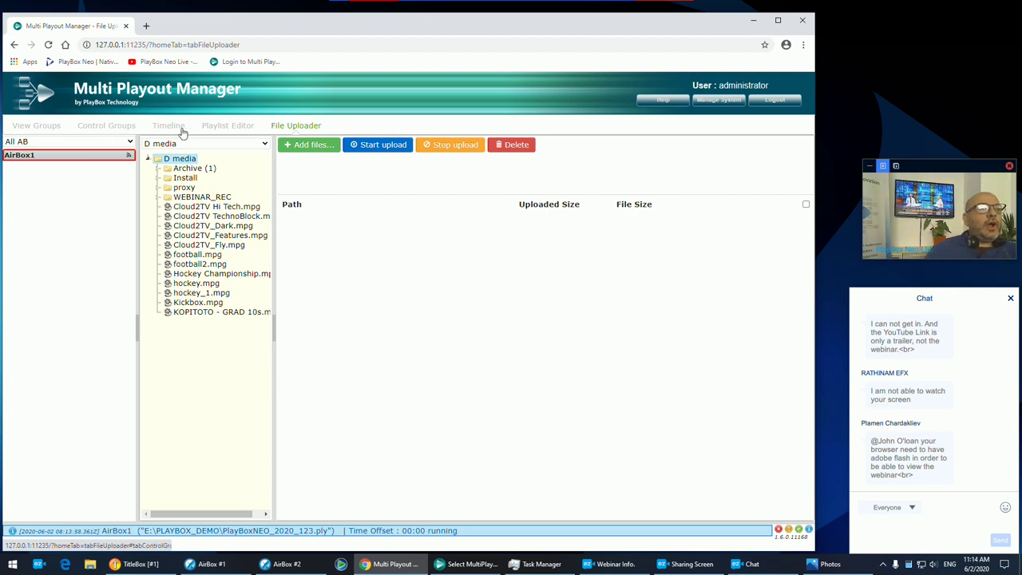
pyautogui.click(214, 128)
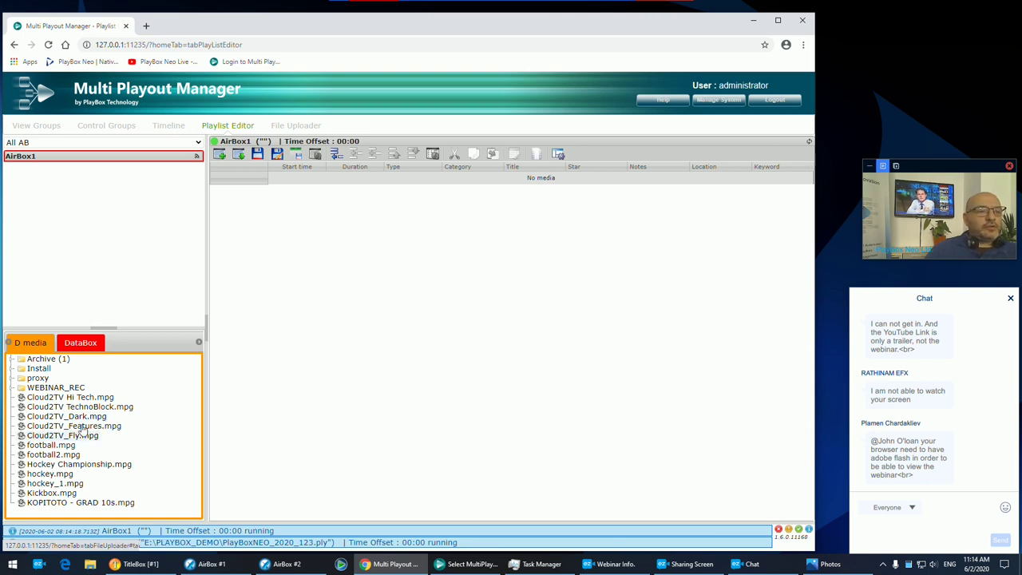
pyautogui.click(718, 102)
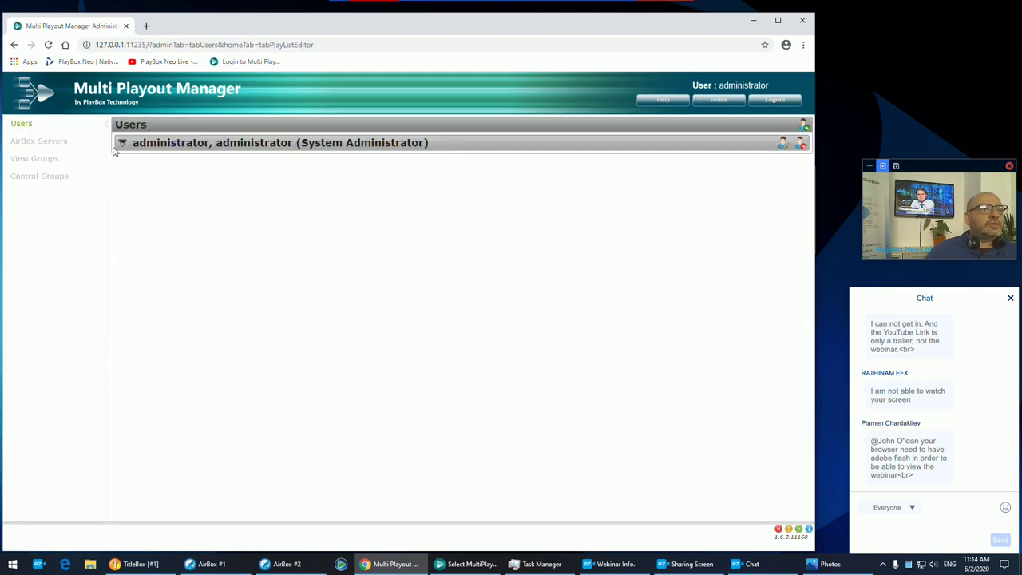
pyautogui.click(45, 142)
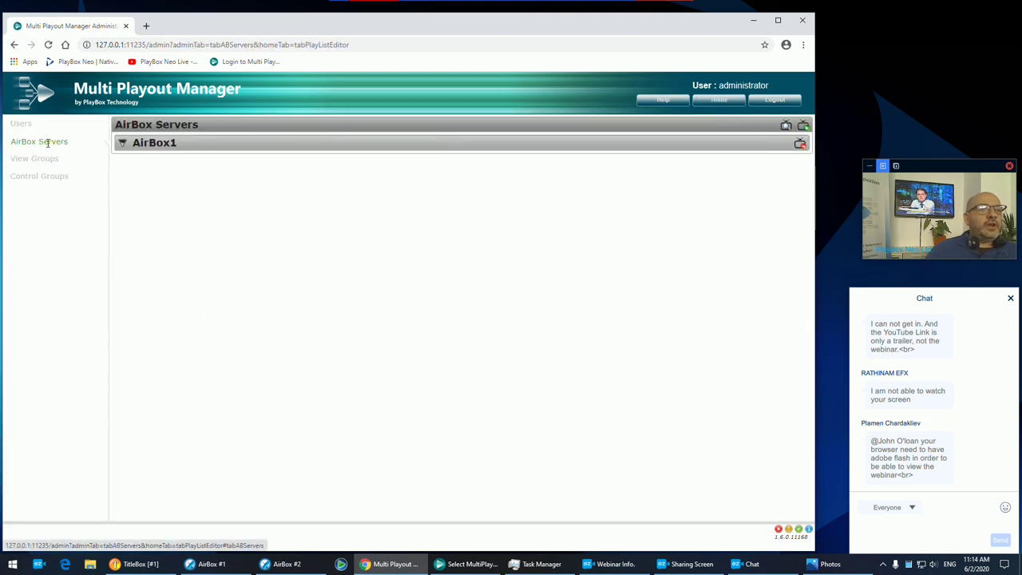
pyautogui.click(122, 146)
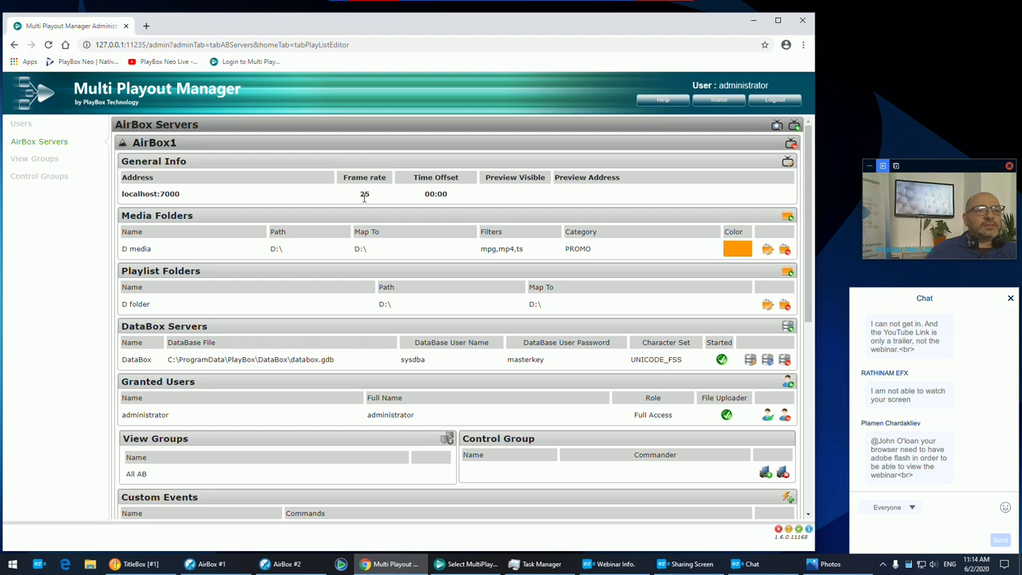
pyautogui.scroll(-1, 281, 248)
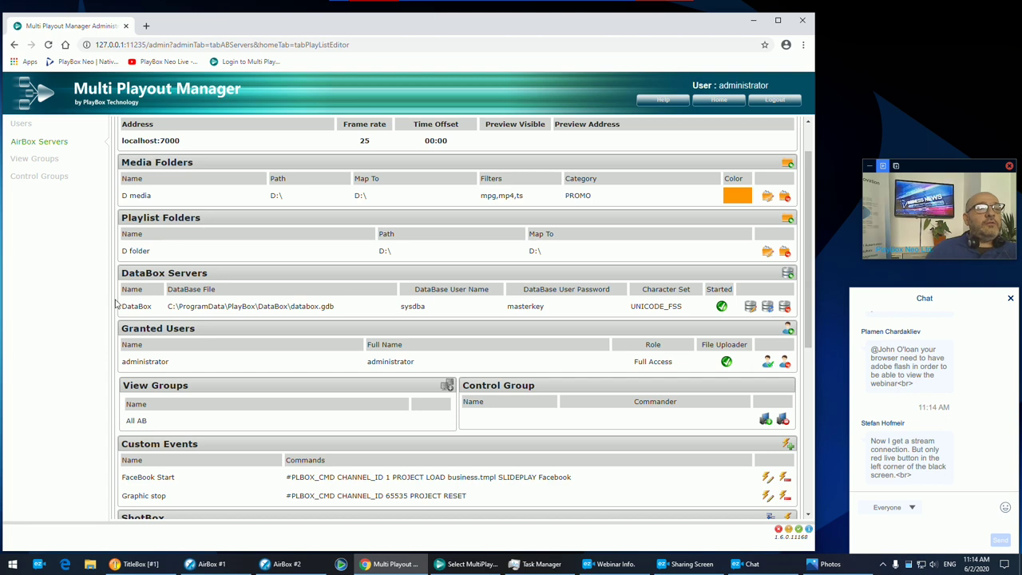
# - Review AirBox1's DataBox servers, granted users, custom events and ShotBox presets, comparing the presets with the shortcuts in the AirBox #1 window
pyautogui.scroll(-2, 116, 306)
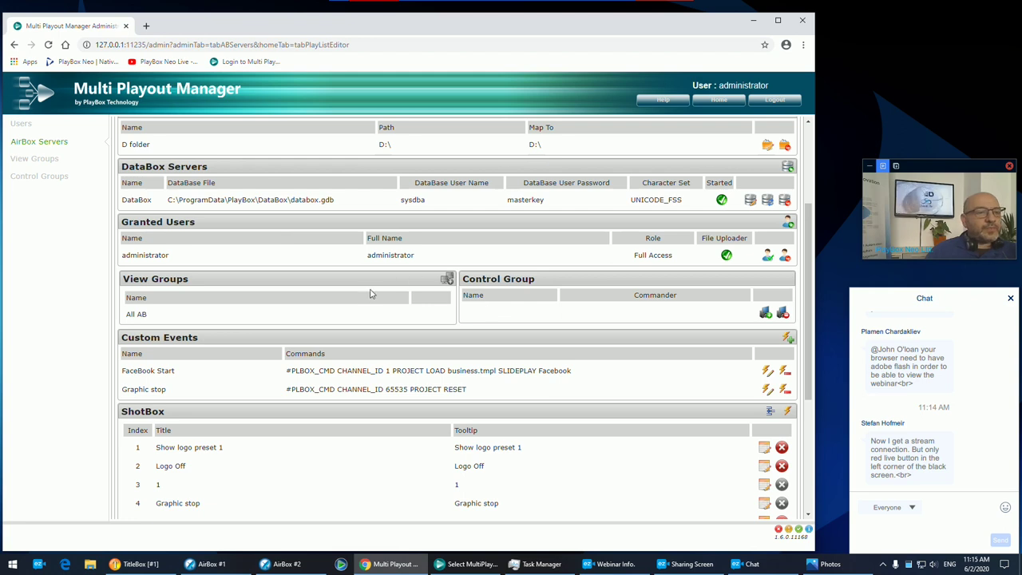
pyautogui.scroll(-2, 304, 327)
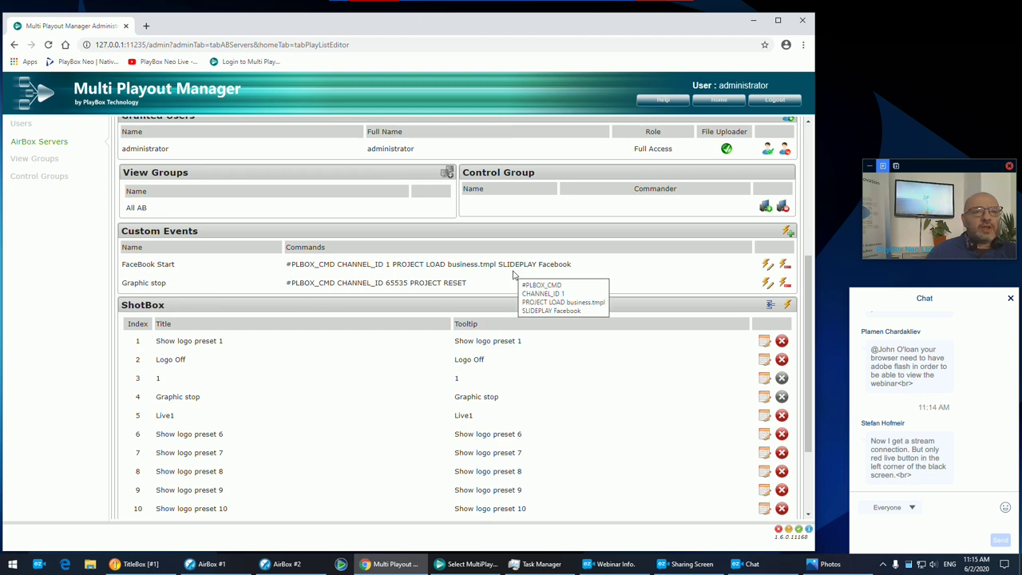
pyautogui.scroll(-2, 383, 346)
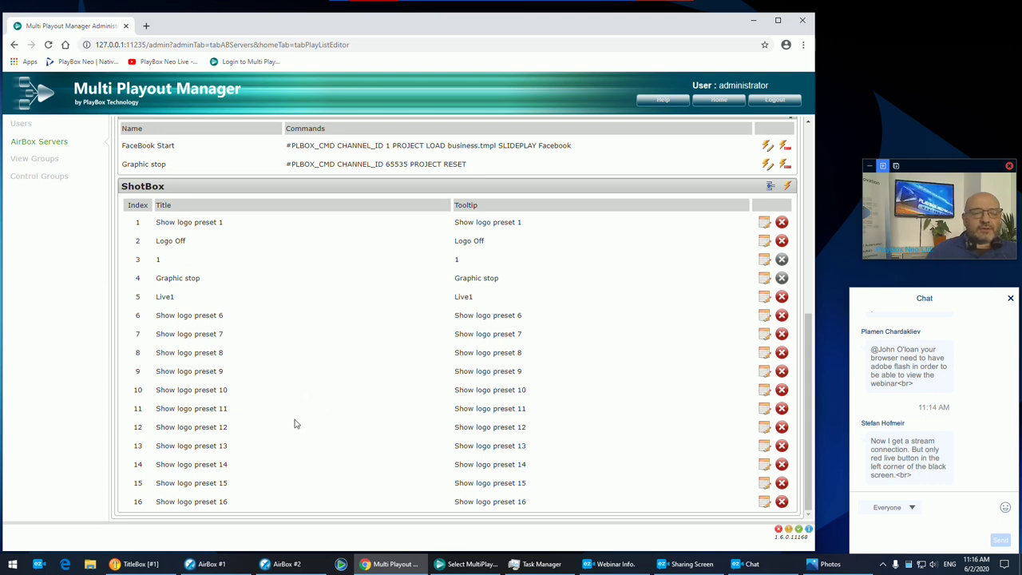
pyautogui.click(233, 564)
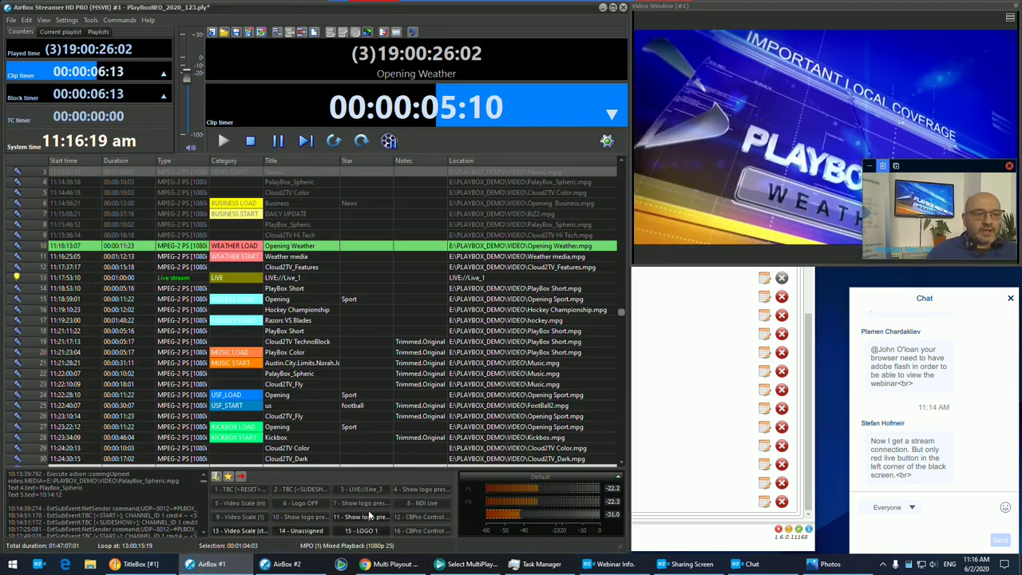
pyautogui.click(205, 567)
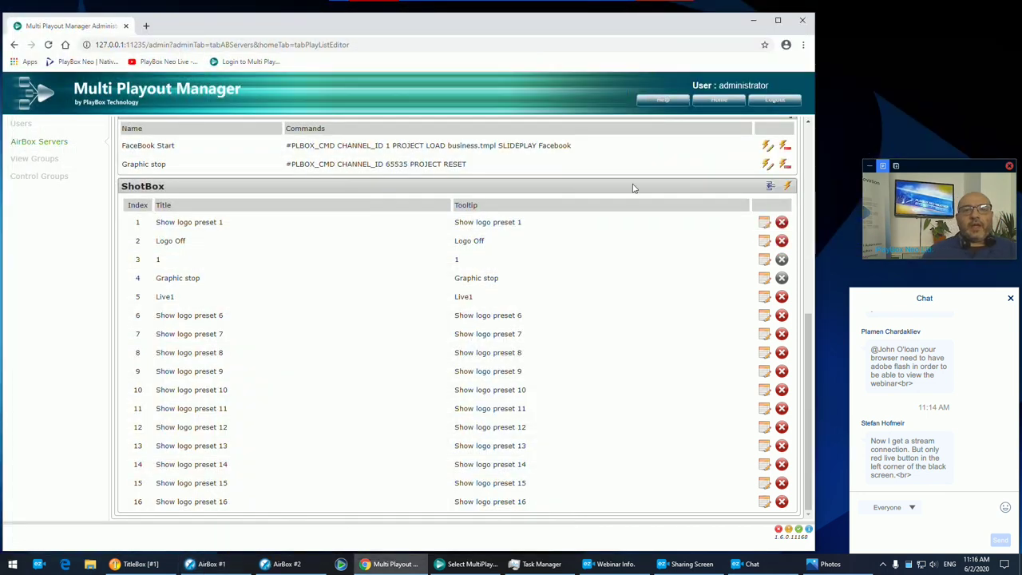
pyautogui.scroll(3, 442, 212)
pyautogui.scroll(2, 441, 212)
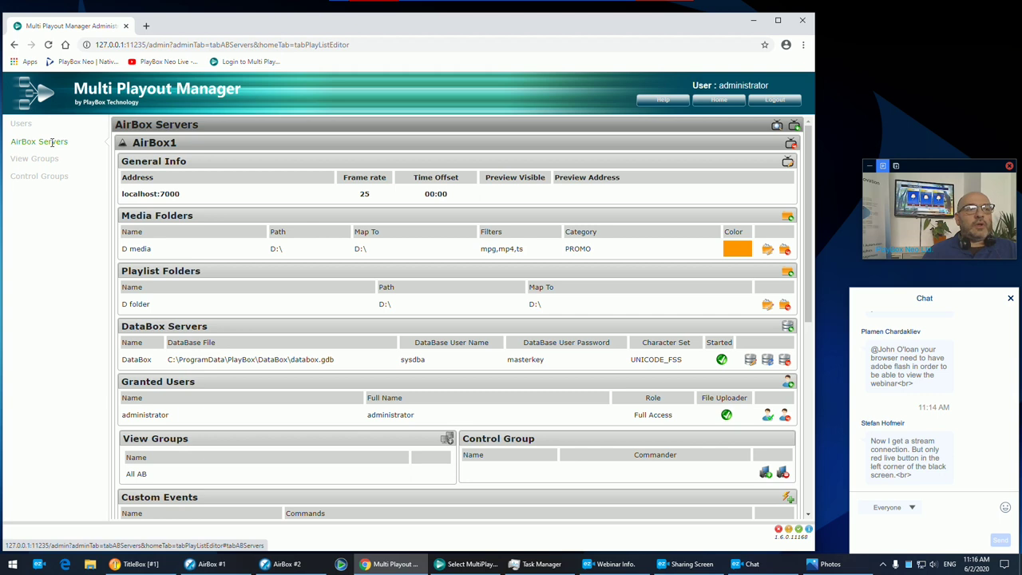
# - Scan the entire network for online AirBox servers and add AirBox #2 at 10.10.8.158, port 7002, with a frame rate of 25
pyautogui.click(776, 127)
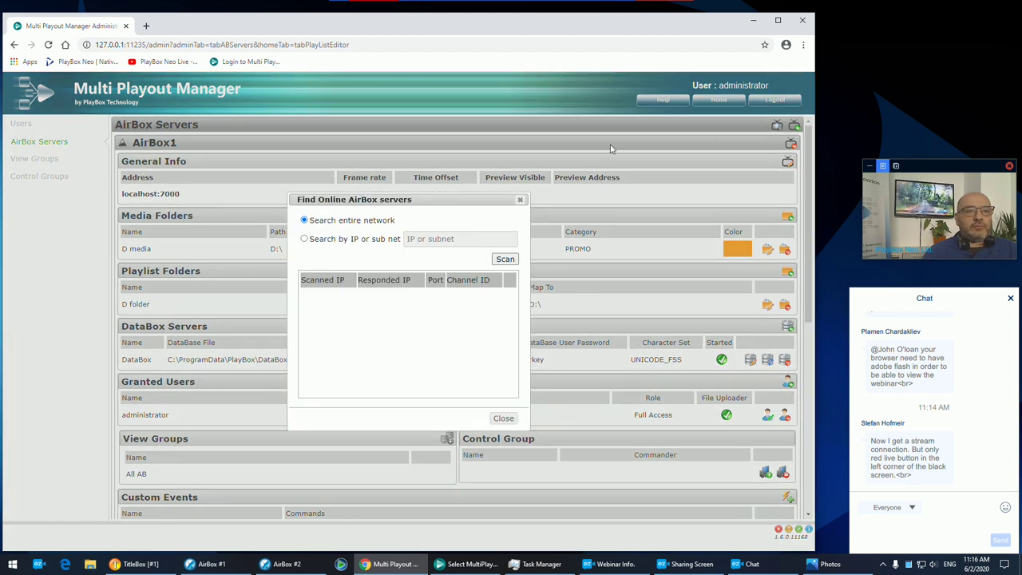
pyautogui.click(505, 260)
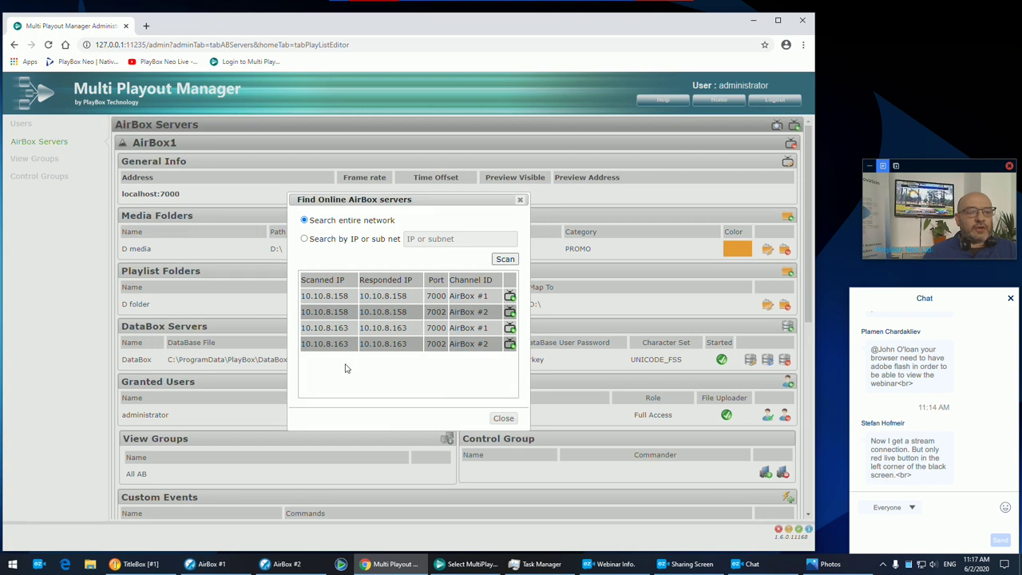
pyautogui.moveTo(394, 311); pyautogui.dragTo(409, 312)
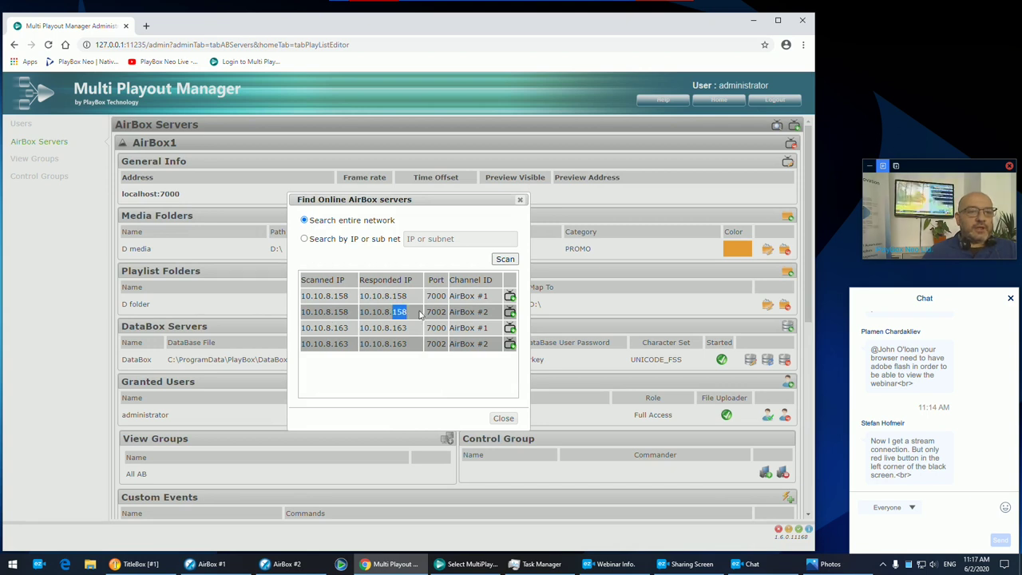
pyautogui.click(509, 312)
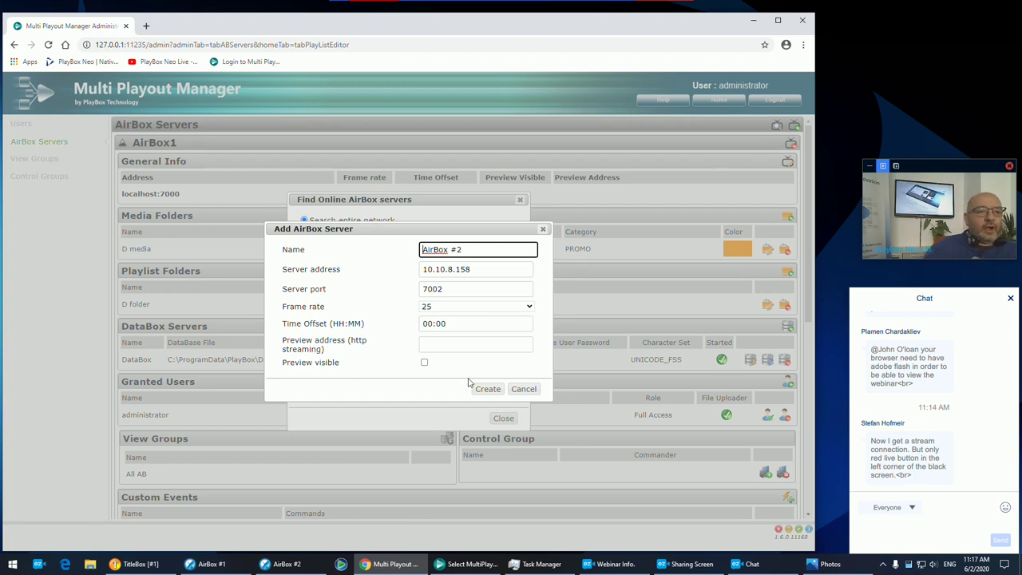
pyautogui.click(495, 390)
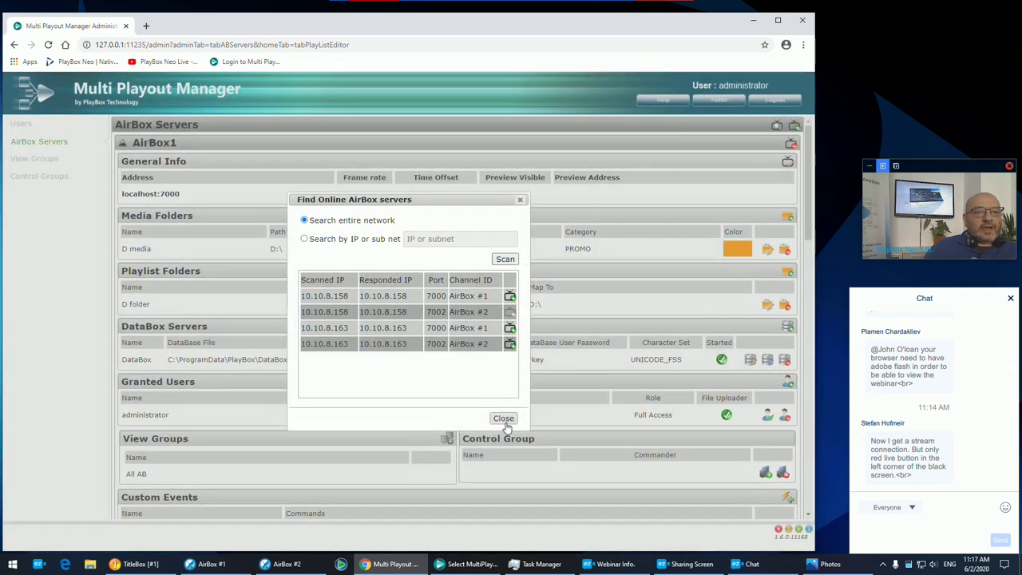
pyautogui.click(503, 417)
# - Collapse the AirBox1 settings and grant the administrator user the Full Access role on AirBox #2
pyautogui.click(122, 143)
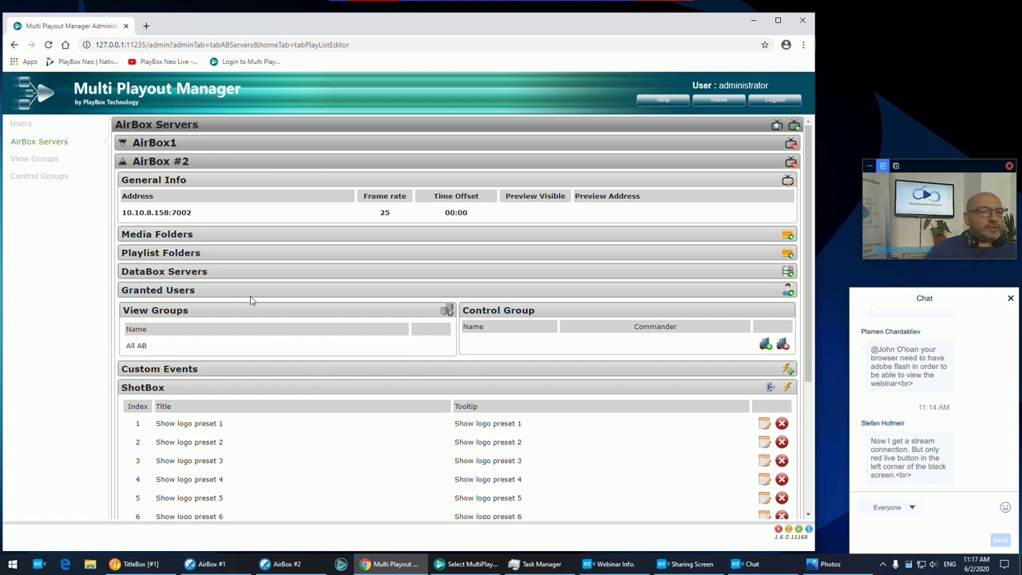
pyautogui.click(787, 291)
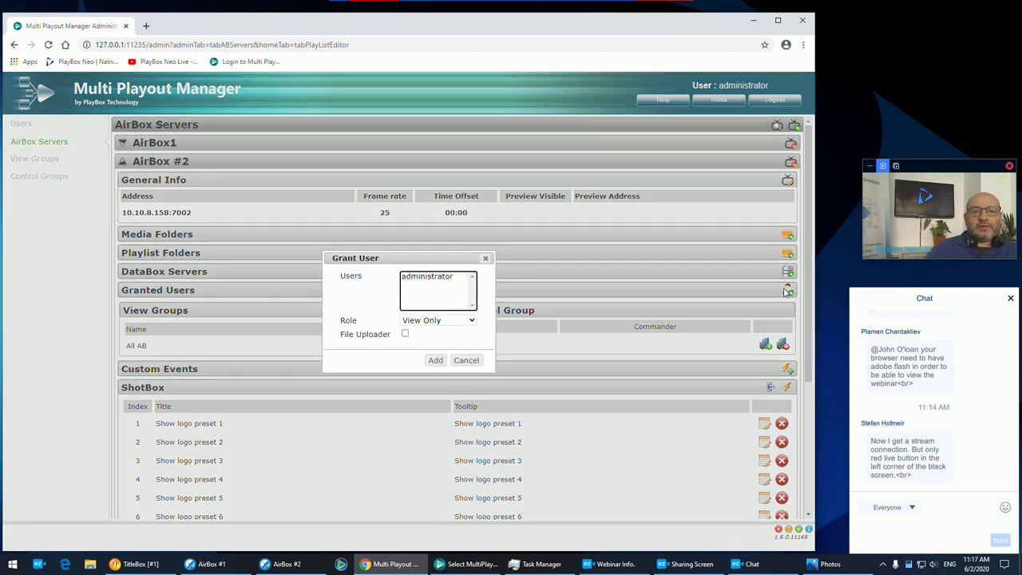
pyautogui.click(436, 280)
pyautogui.click(455, 321)
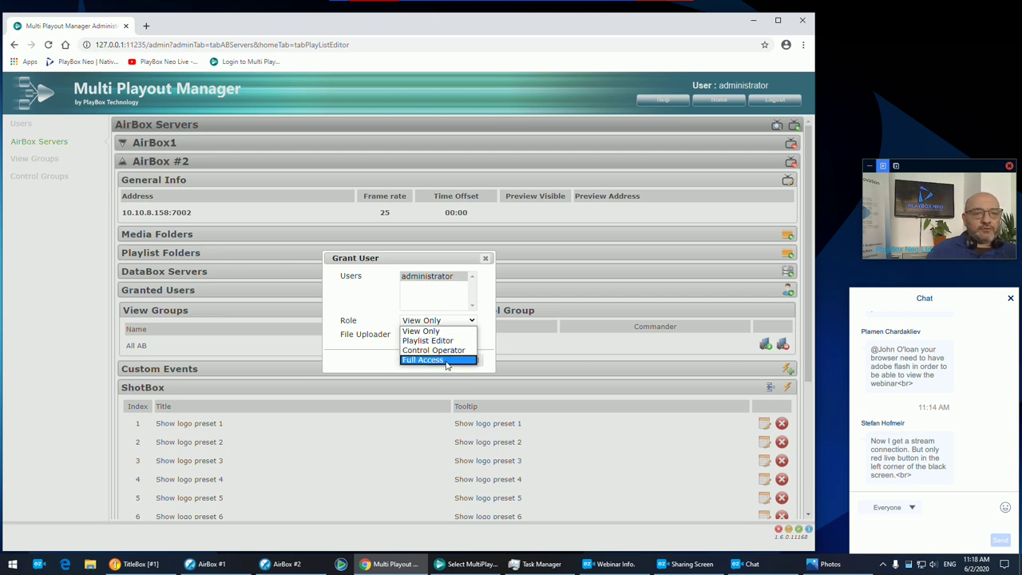
pyautogui.click(446, 360)
pyautogui.click(438, 363)
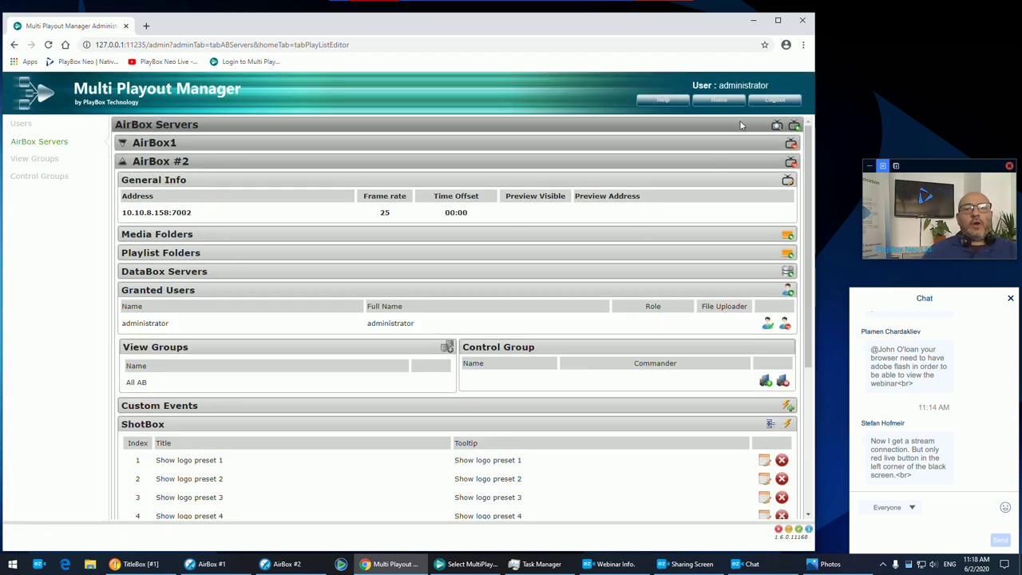
# - Return to the home page, select AirBox1 and try to open the View Groups page
pyautogui.click(720, 100)
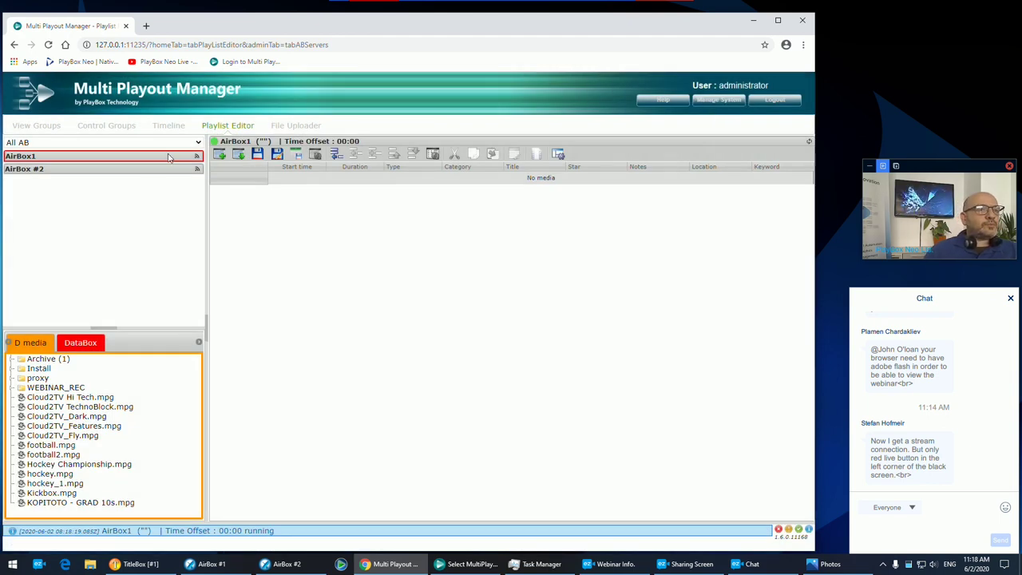
pyautogui.click(198, 157)
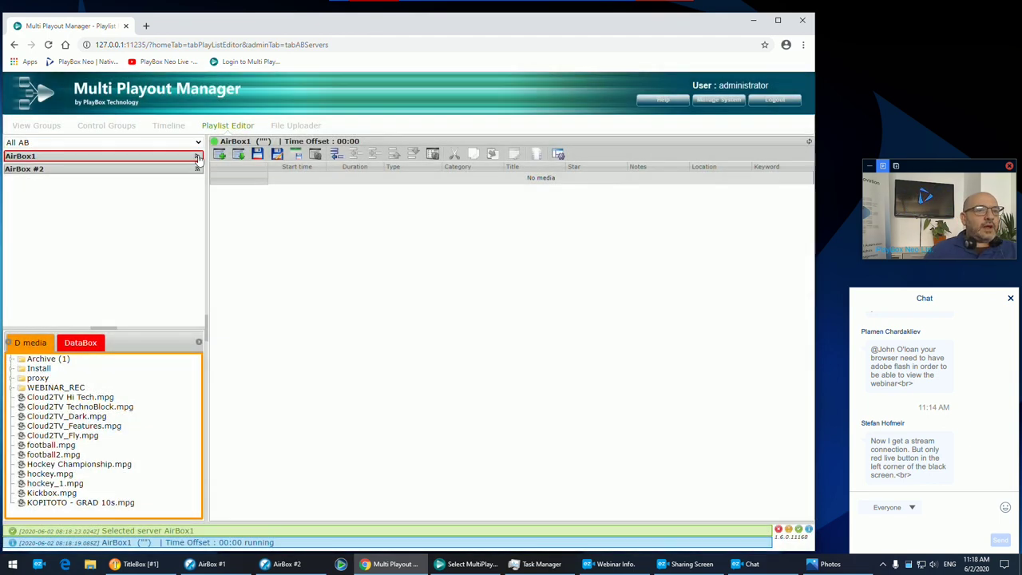
pyautogui.click(36, 126)
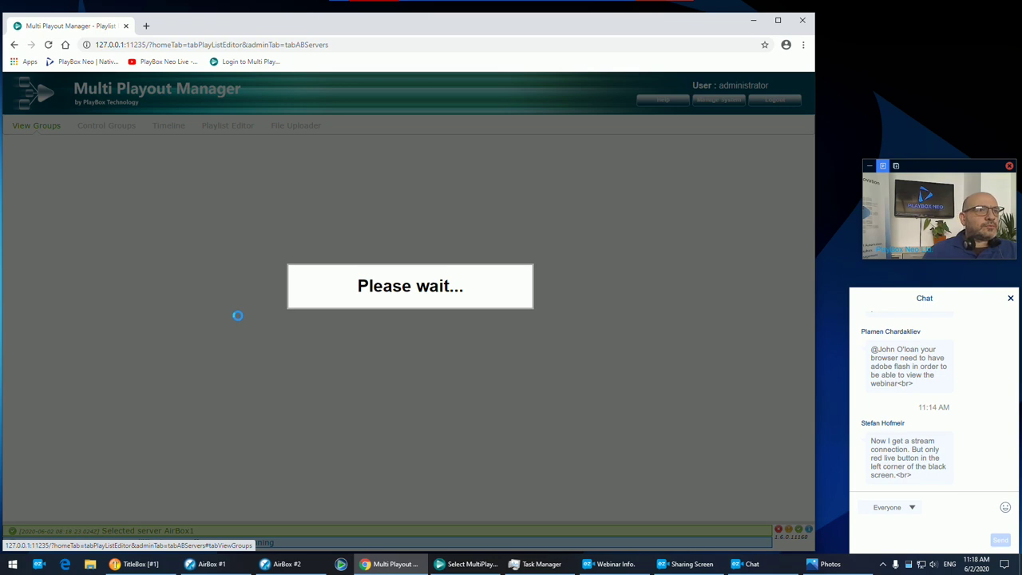
pyautogui.click(398, 565)
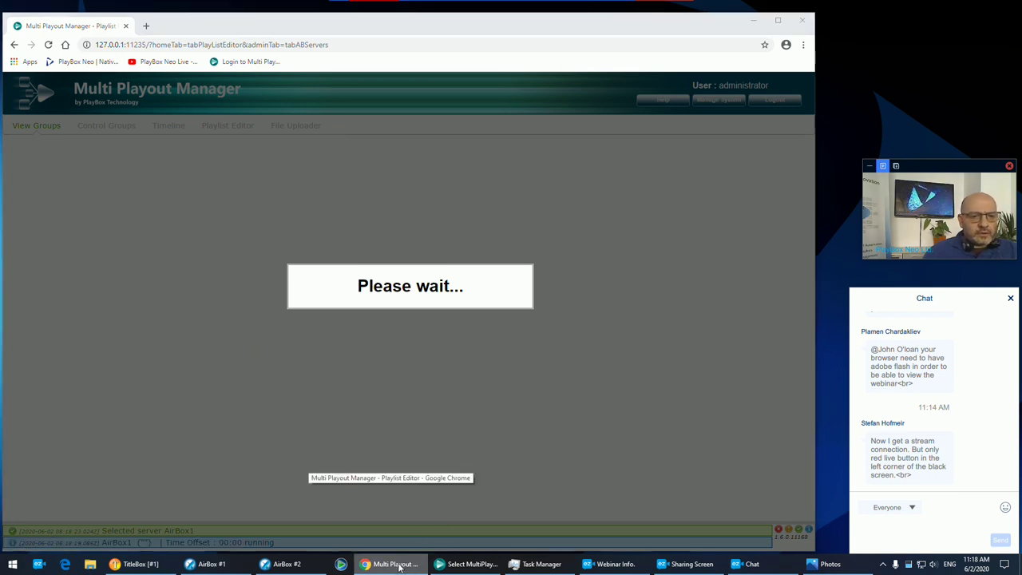
pyautogui.click(398, 565)
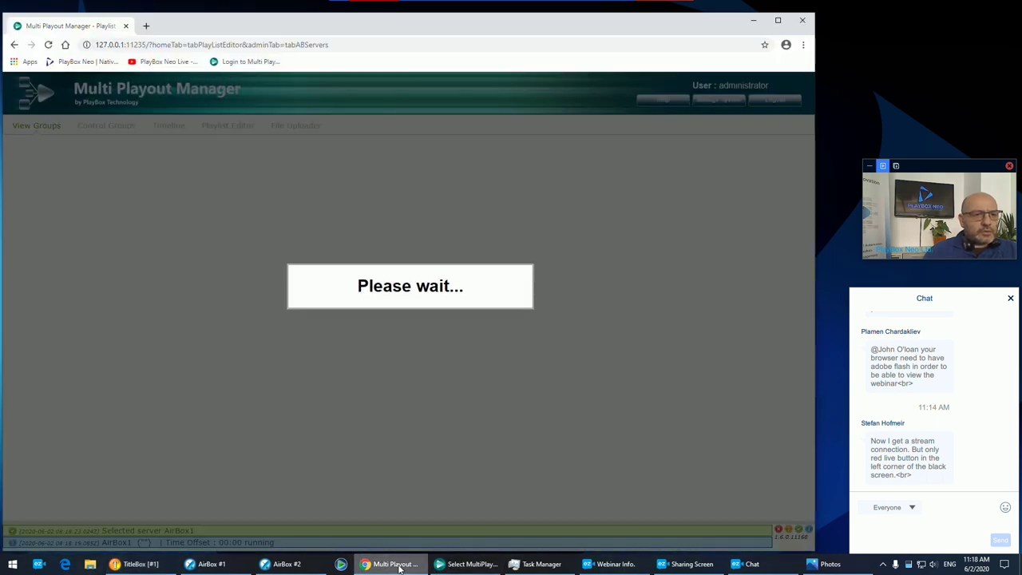
# - Check playback and the playlists in the AirBox #2 and AirBox #1 windows
pyautogui.click(271, 565)
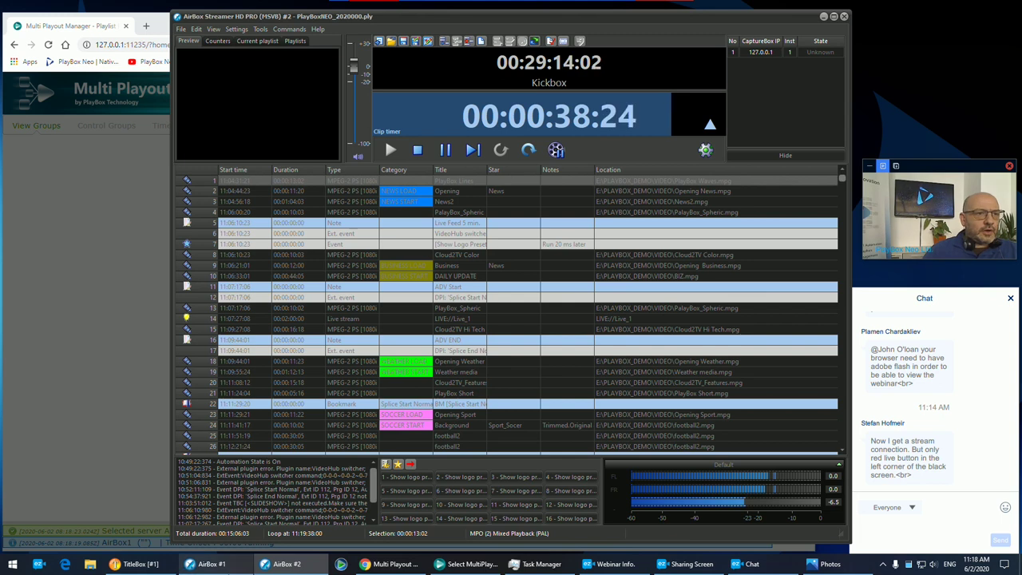
pyautogui.click(223, 567)
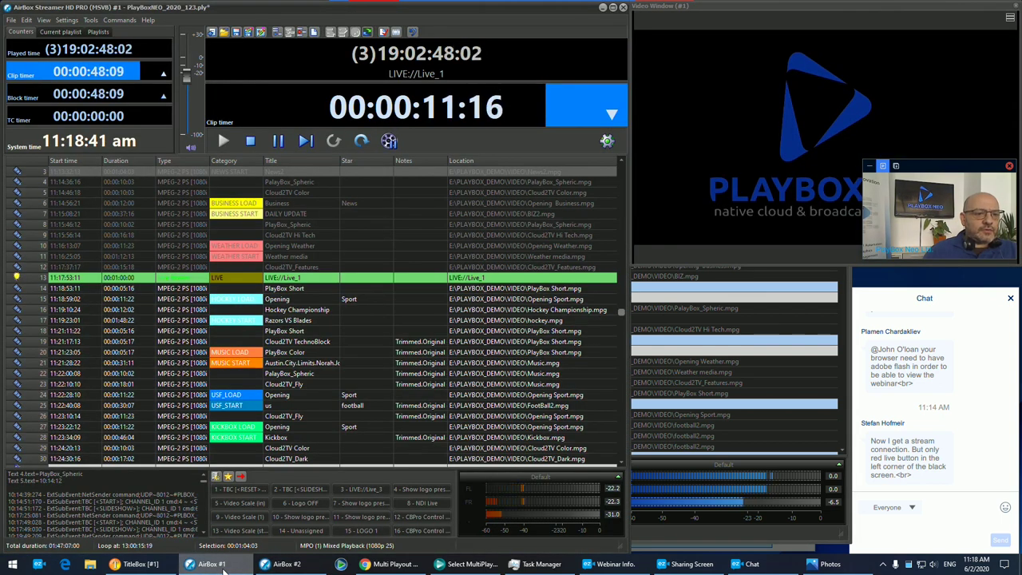
pyautogui.click(222, 566)
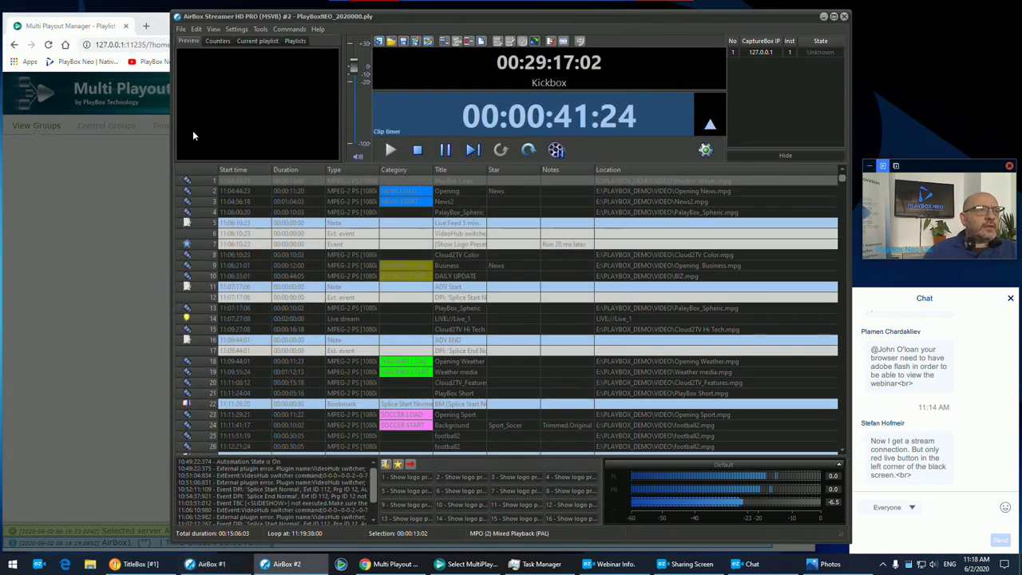
# - Switch back to Multi Playout Manager in Chrome, reload the page and retry opening View Groups
pyautogui.click(48, 45)
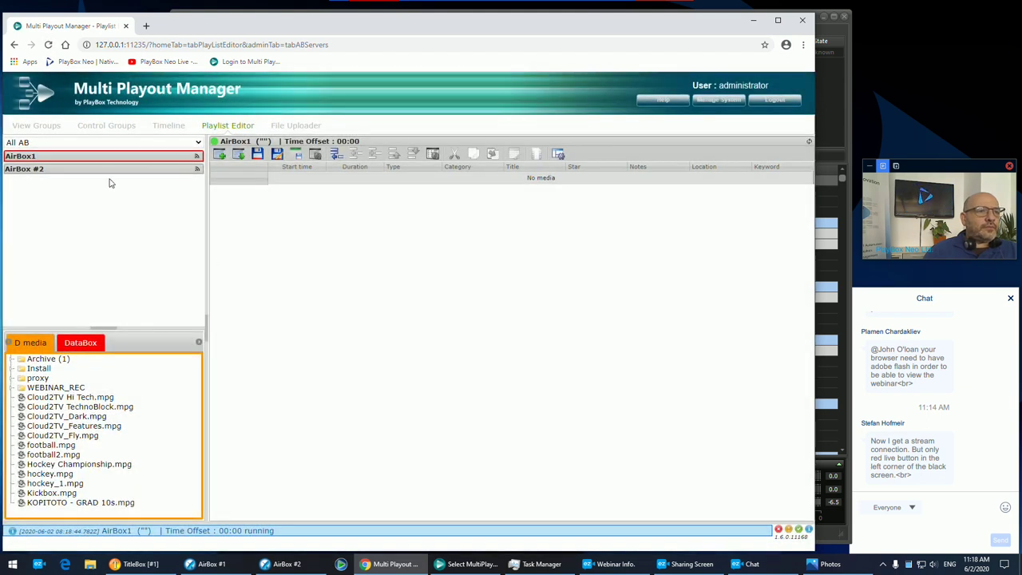
pyautogui.click(25, 128)
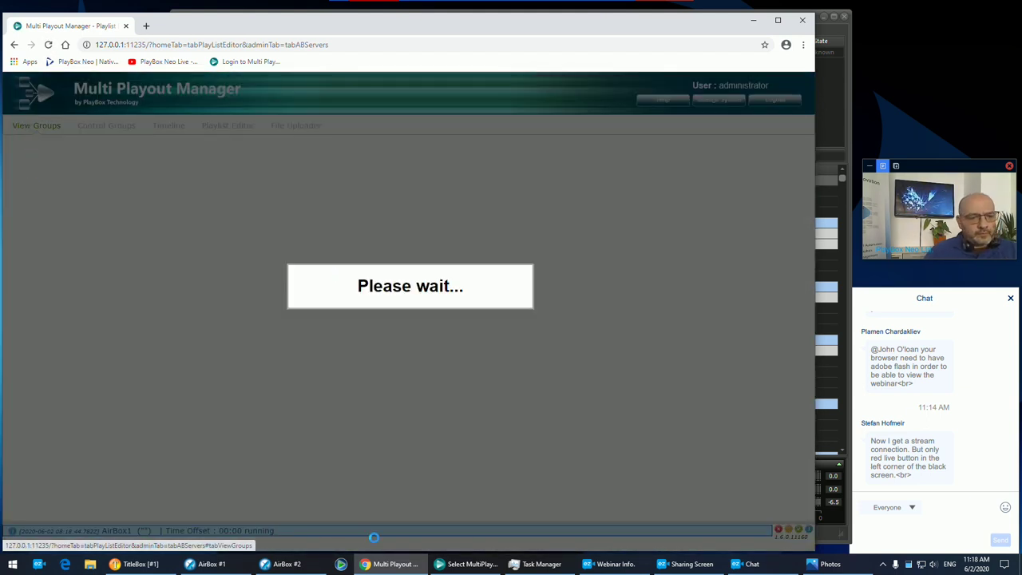
pyautogui.click(386, 565)
pyautogui.click(385, 565)
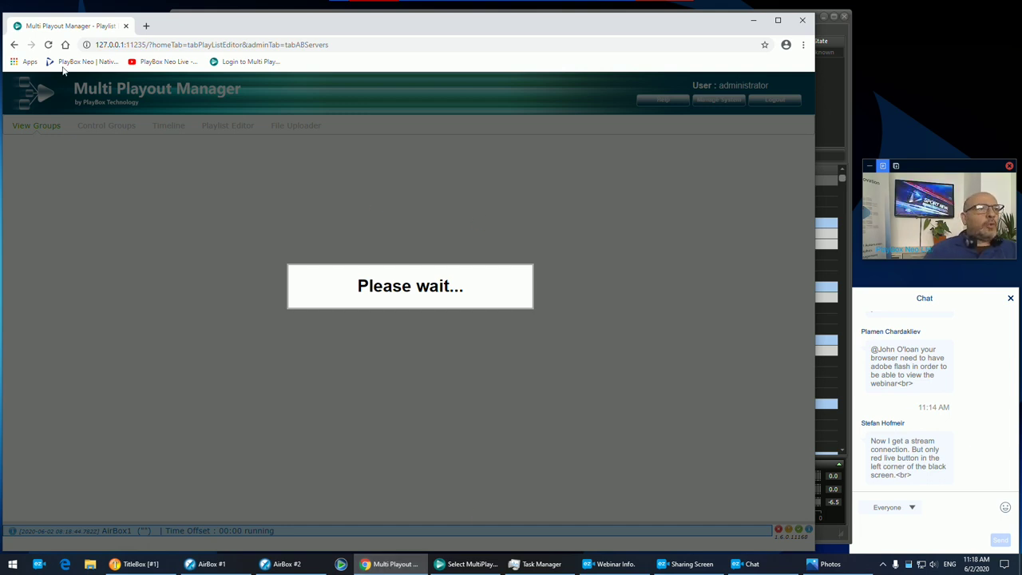
pyautogui.click(47, 47)
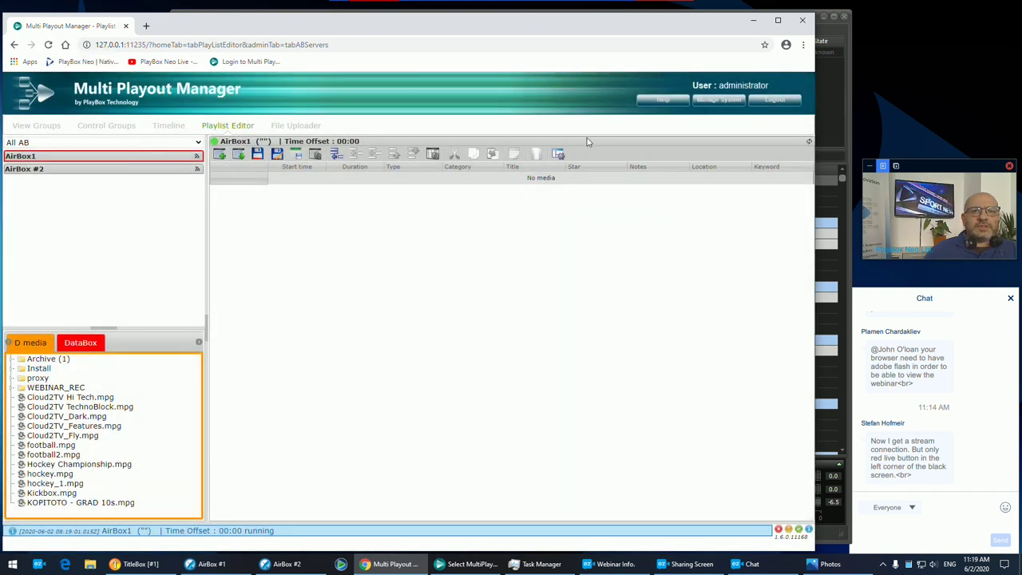
# - Log out of Multi Playout Manager and log back in with the saved administrator credentials
pyautogui.click(774, 99)
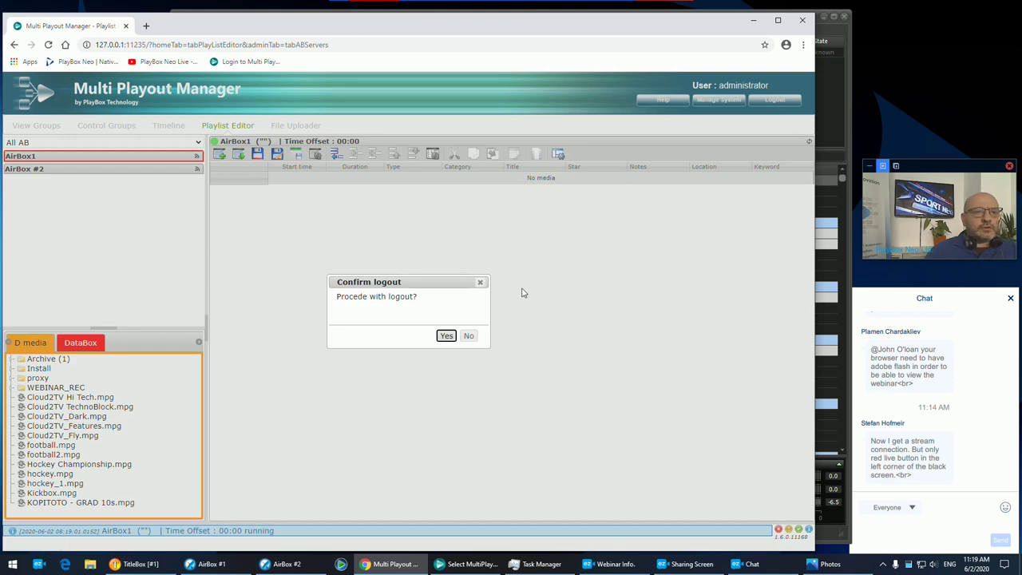
pyautogui.click(446, 336)
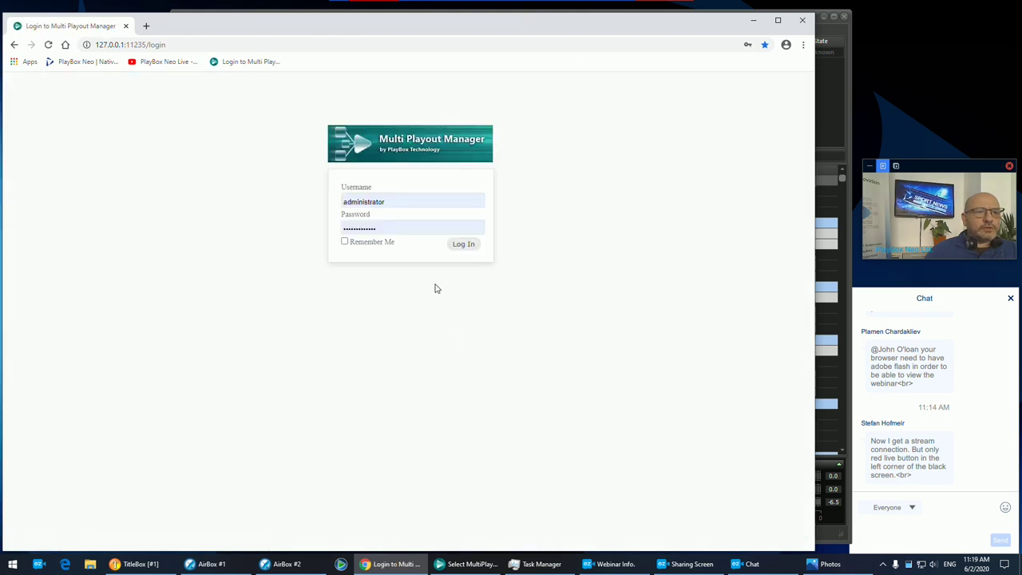
pyautogui.click(463, 245)
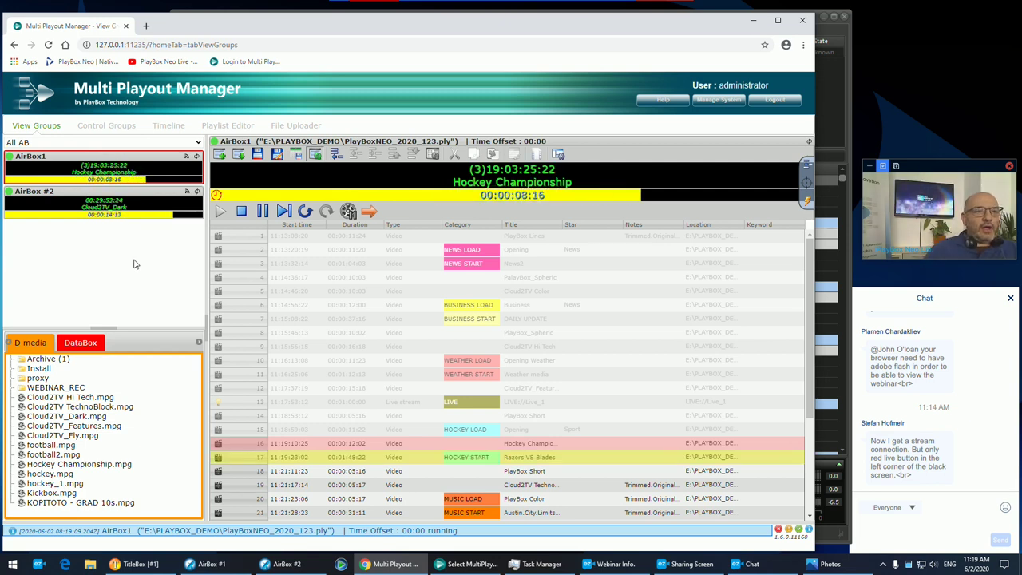
# - View the playlists of AirBox #2 and AirBox1 in View Groups, and examine AirBox1's DataBox media
pyautogui.click(190, 198)
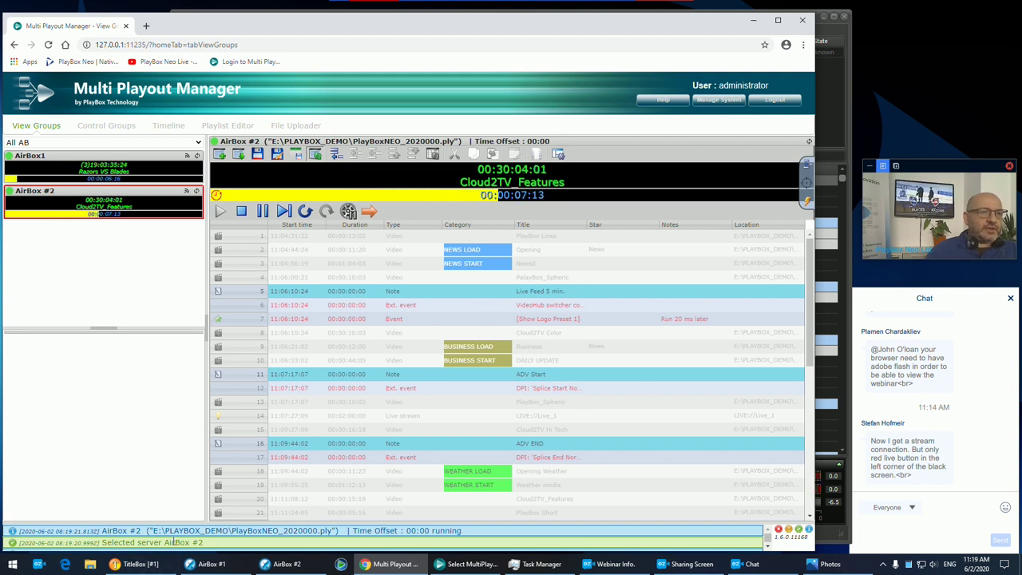
pyautogui.click(189, 160)
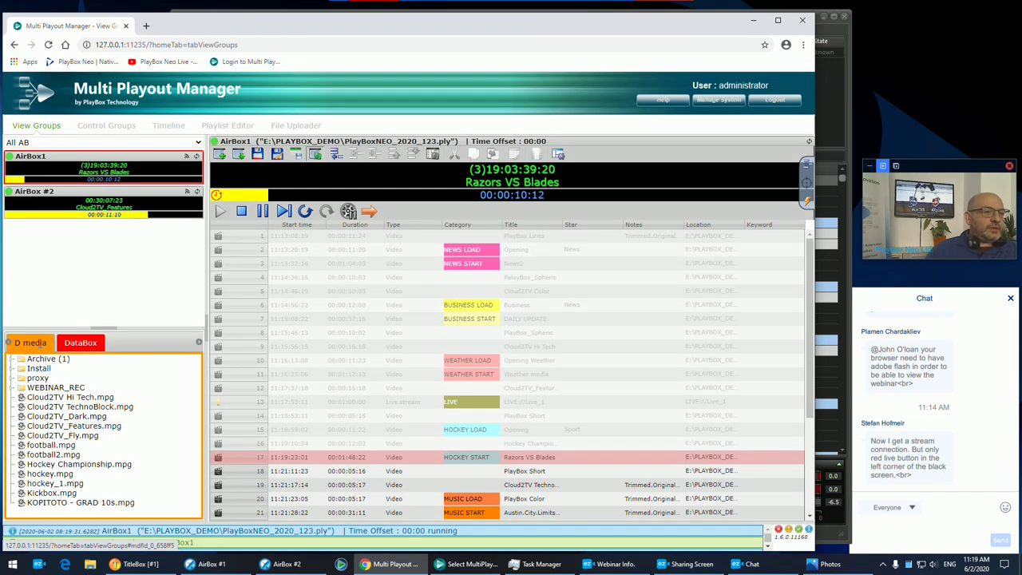
pyautogui.click(85, 345)
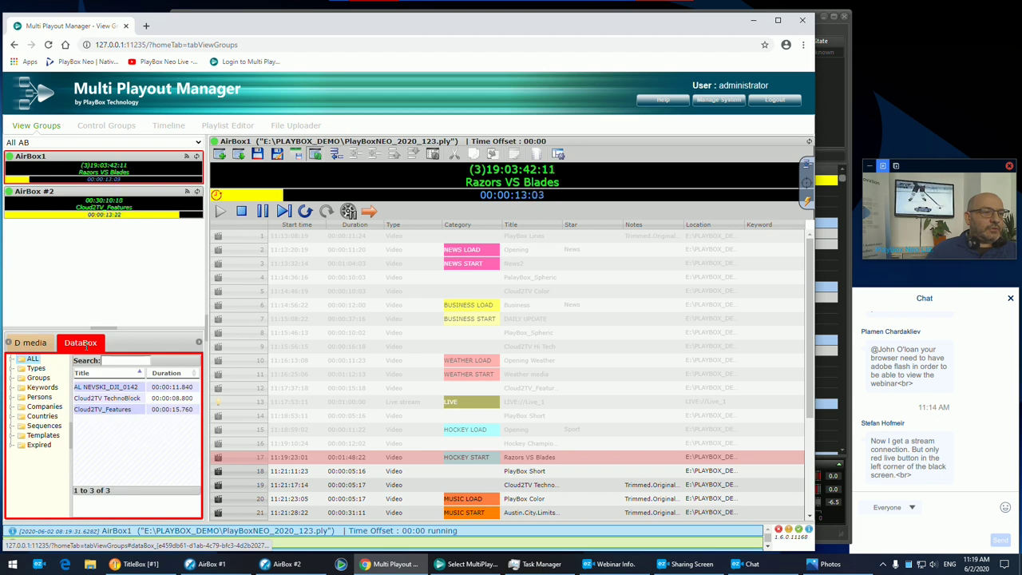
# - Insert football2.mpg from the D media folder into the AirBox1 playlist after the PlayBox Short clip in row 18
pyautogui.click(25, 342)
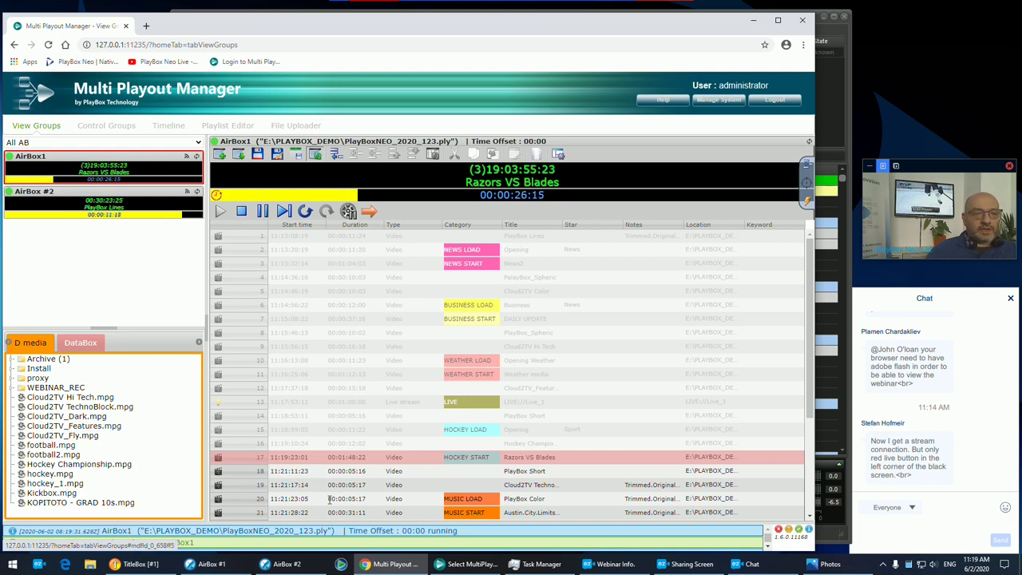
pyautogui.moveTo(53, 454); pyautogui.dragTo(541, 478)
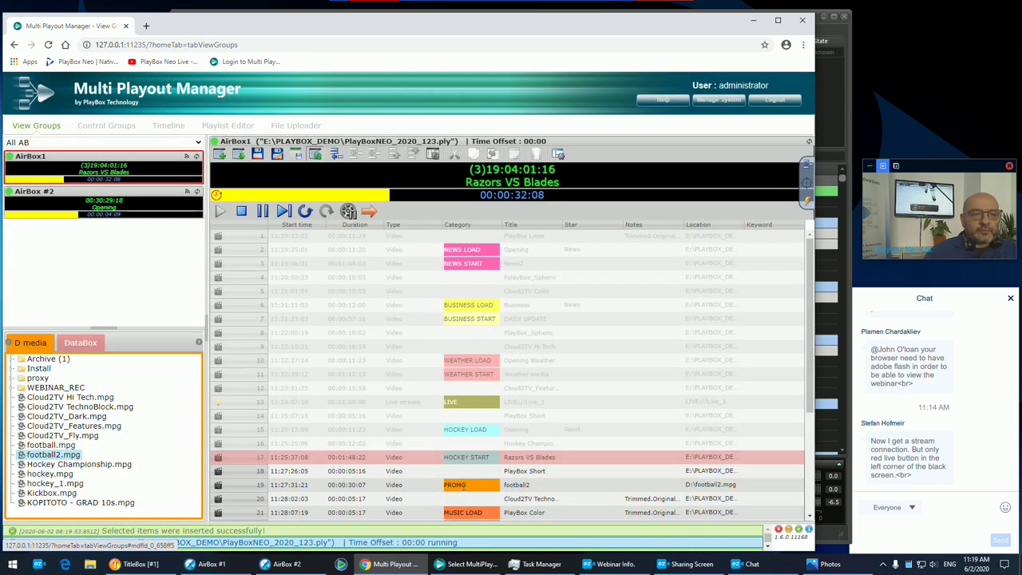
# - Remove the football2 clip in row 19 from the AirBox1 playlist and confirm the removal
pyautogui.scroll(-2, 463, 490)
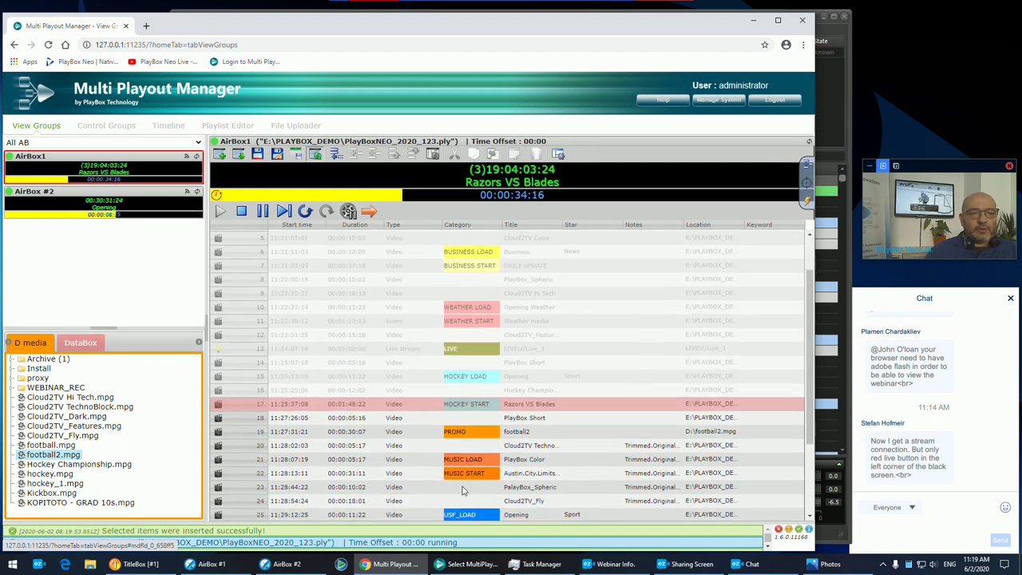
pyautogui.click(487, 433)
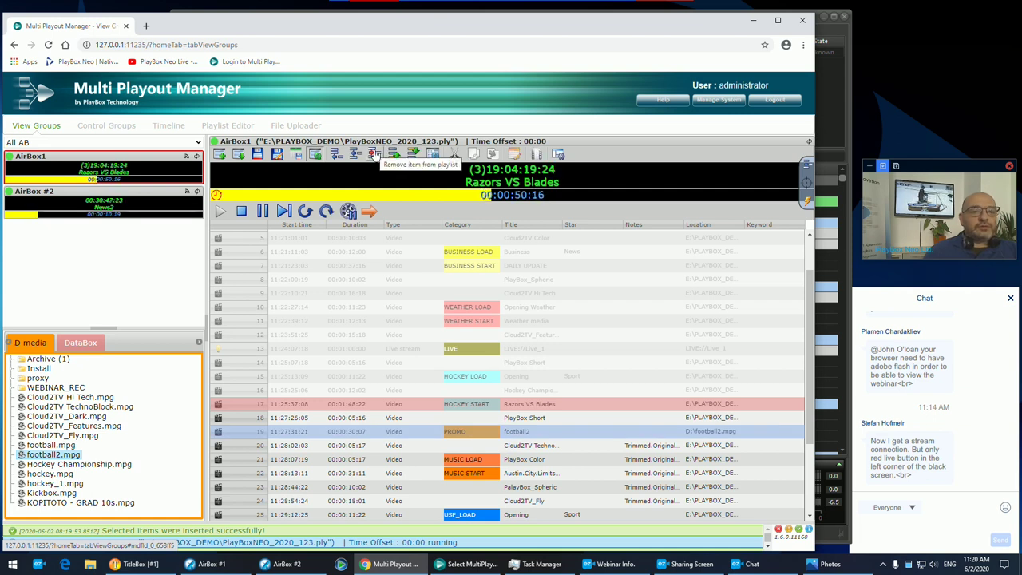
pyautogui.click(376, 154)
pyautogui.click(410, 335)
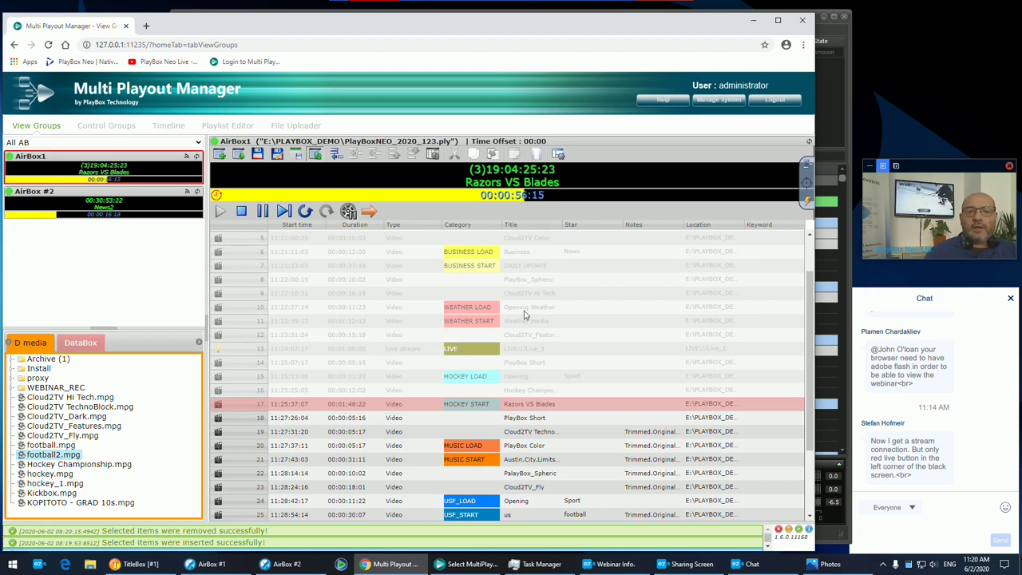
# - Open AirBox1's ShotBox, trigger Show logo preset 1, and turn the logo off with Logo Off
pyautogui.click(806, 195)
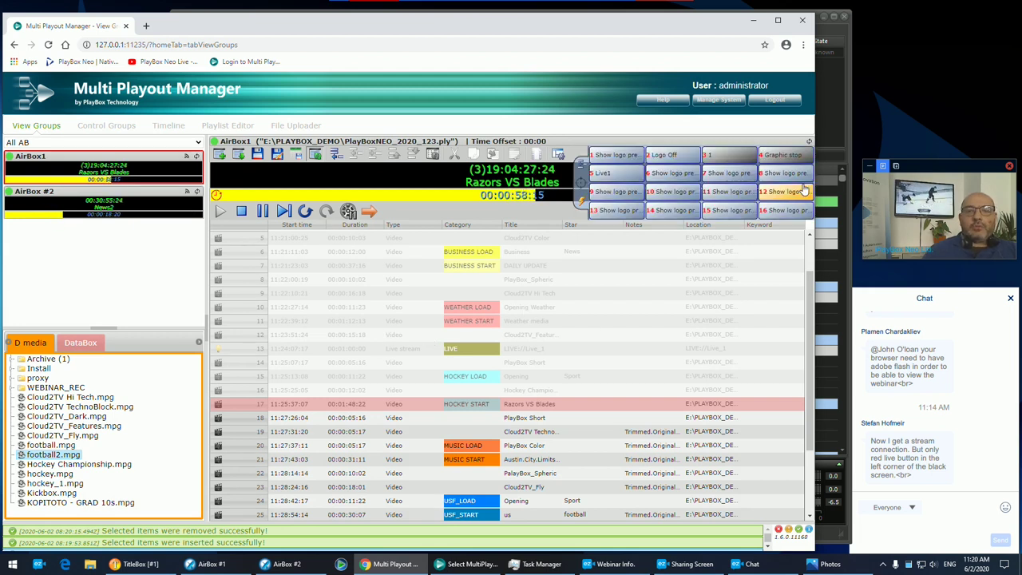
pyautogui.click(615, 194)
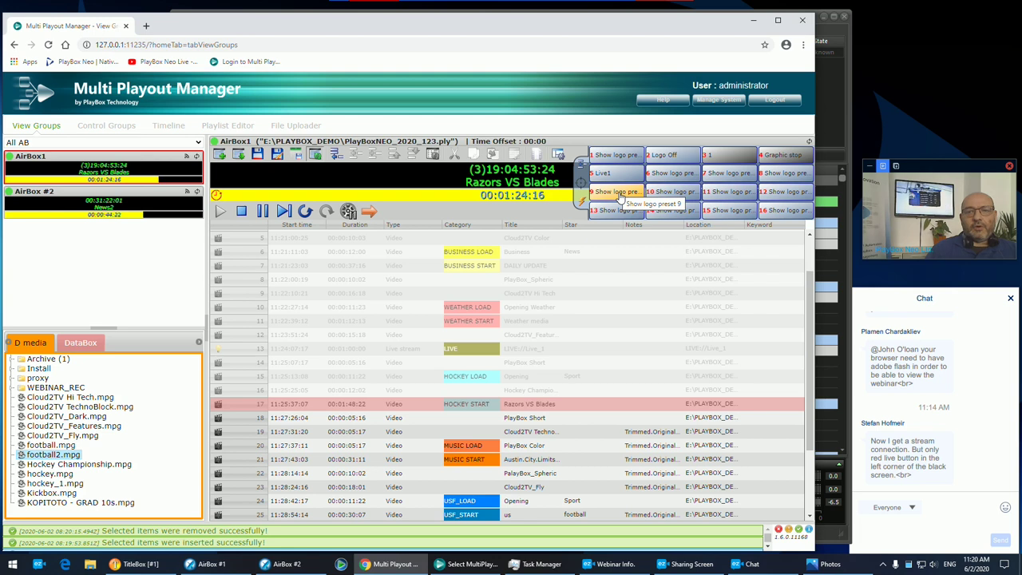
pyautogui.click(622, 157)
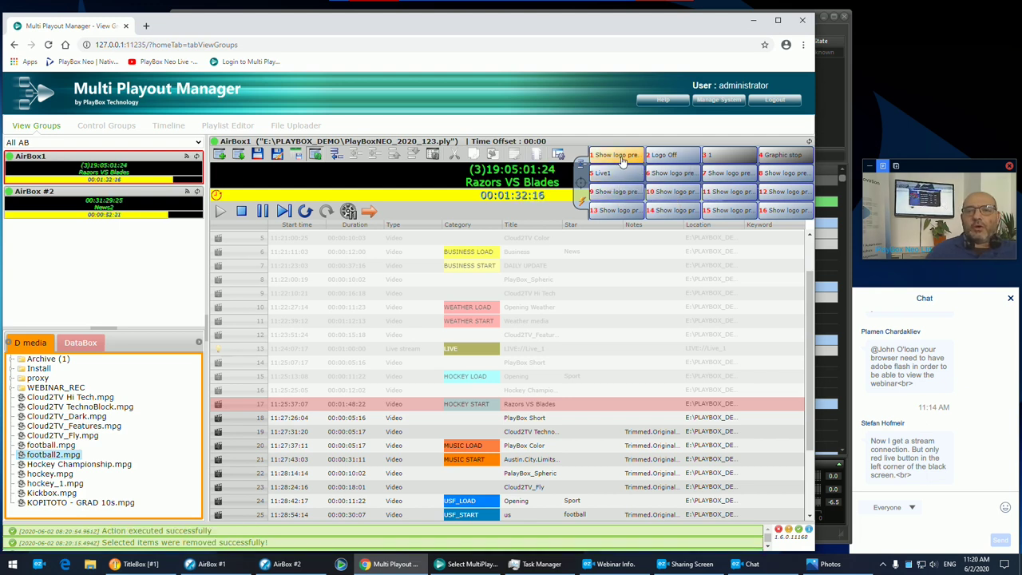
pyautogui.click(656, 156)
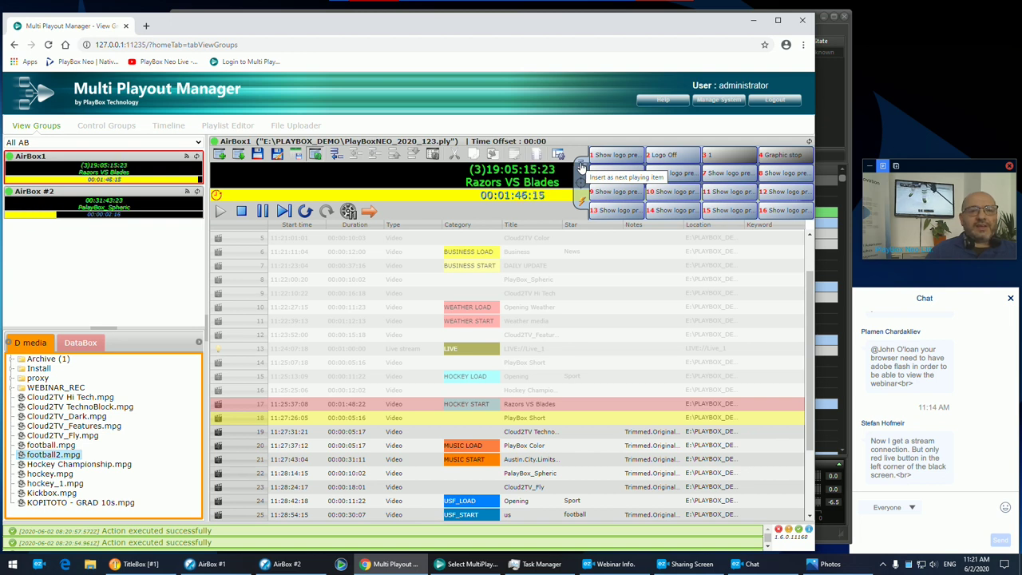
# - Try to trigger the Live1 event from the ShotBox with row 12 selected, and collapse the ShotBox
pyautogui.click(586, 335)
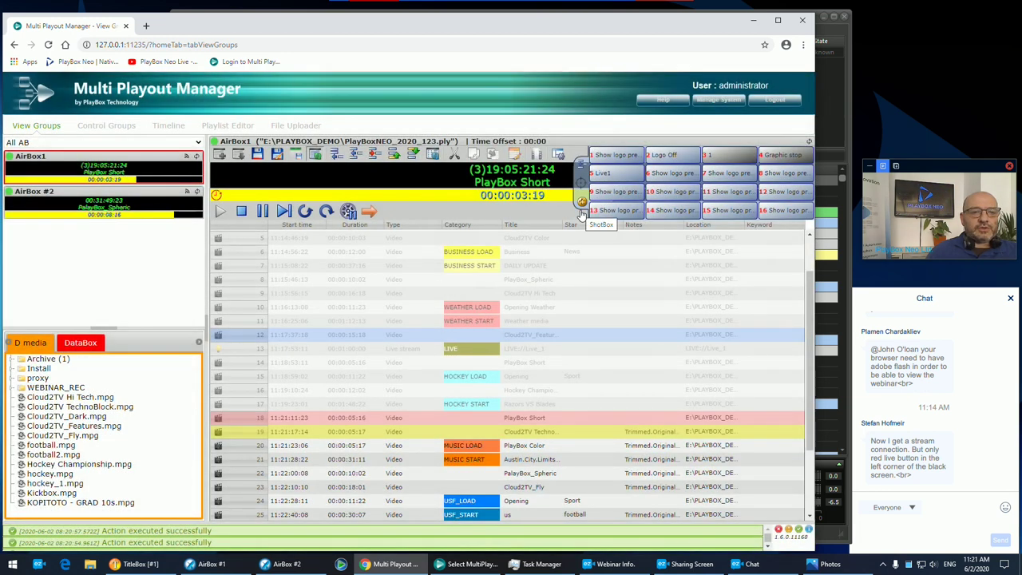
pyautogui.click(616, 176)
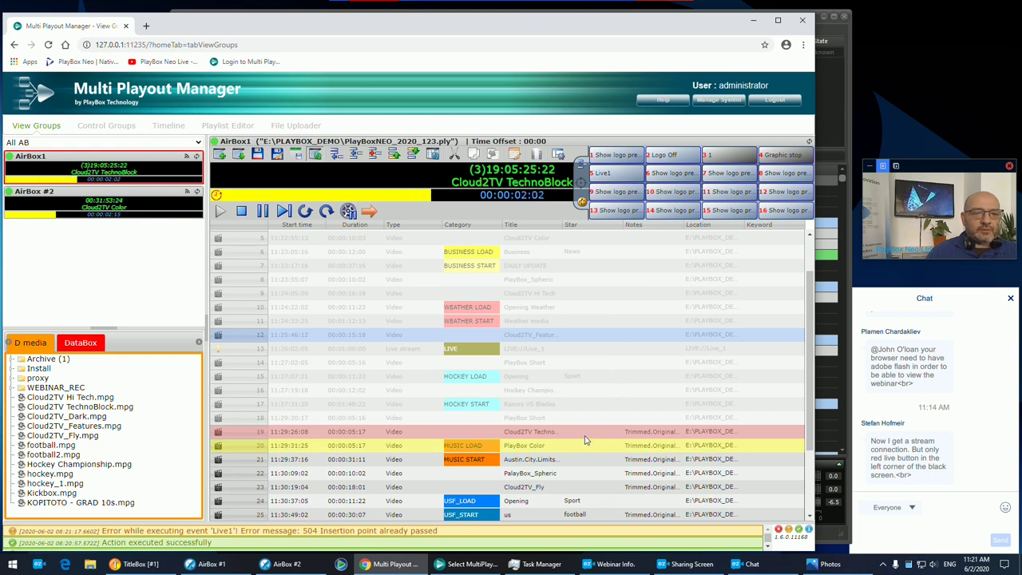
pyautogui.scroll(-3, 585, 440)
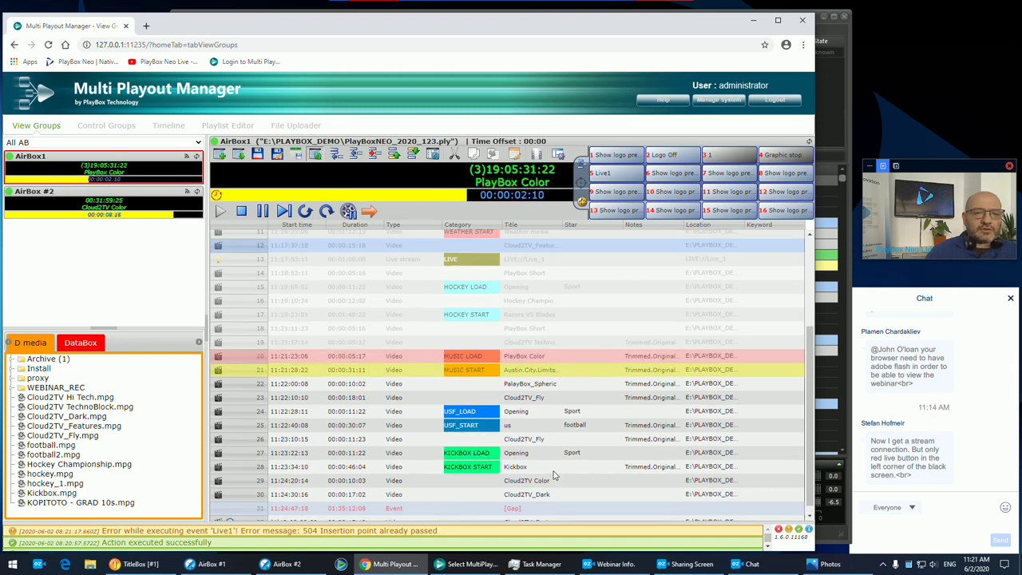
pyautogui.click(584, 202)
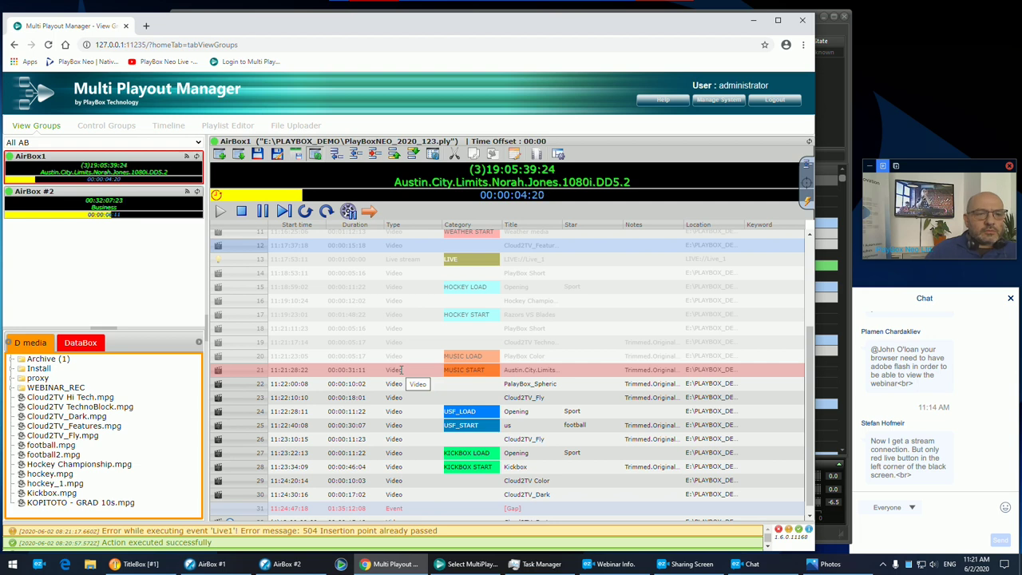
# - View the AirBox1 and AirBox #2 playlists on the Timeline, and return to View Groups
pyautogui.scroll(-1, 416, 431)
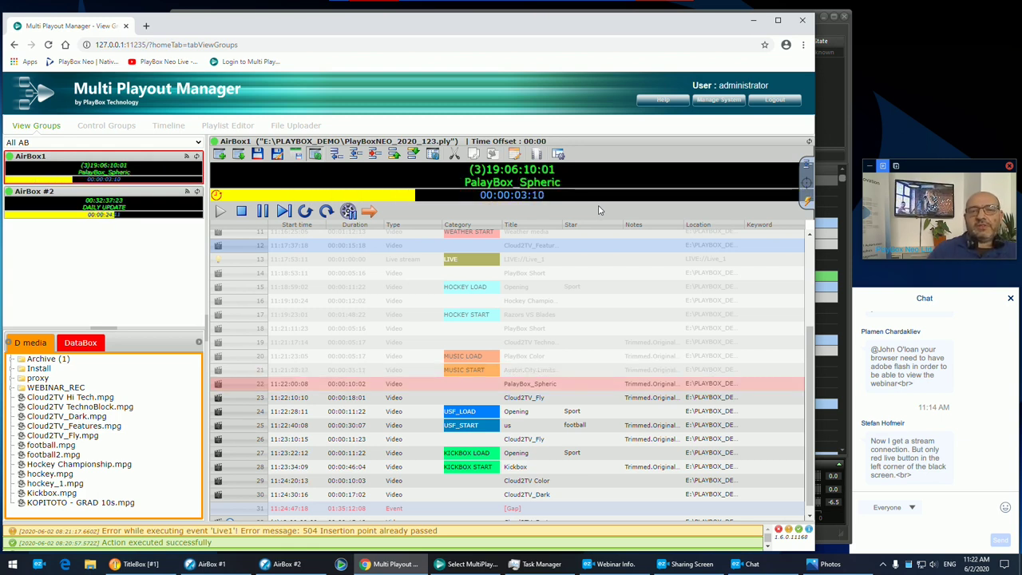
pyautogui.click(155, 126)
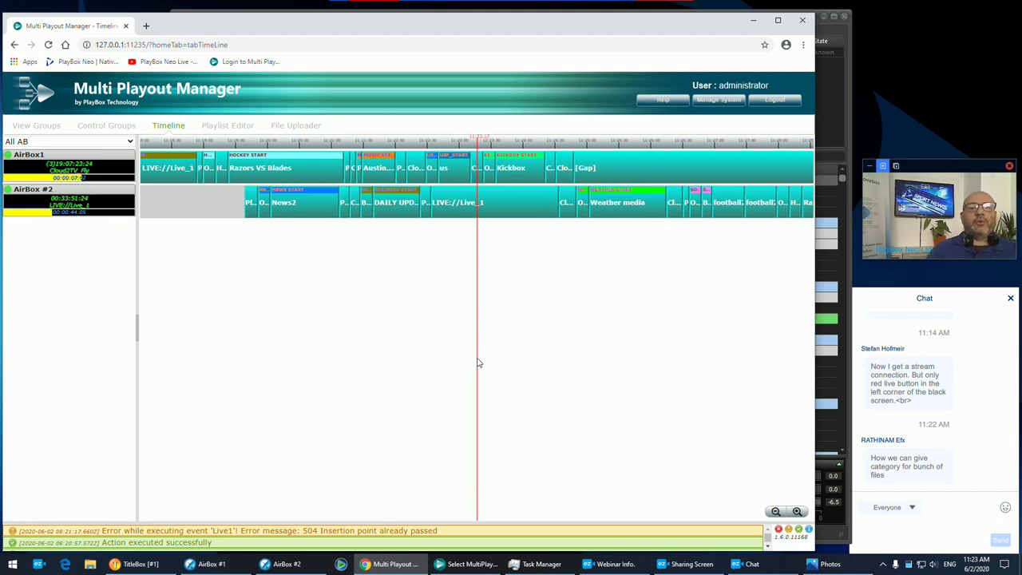
pyautogui.click(48, 128)
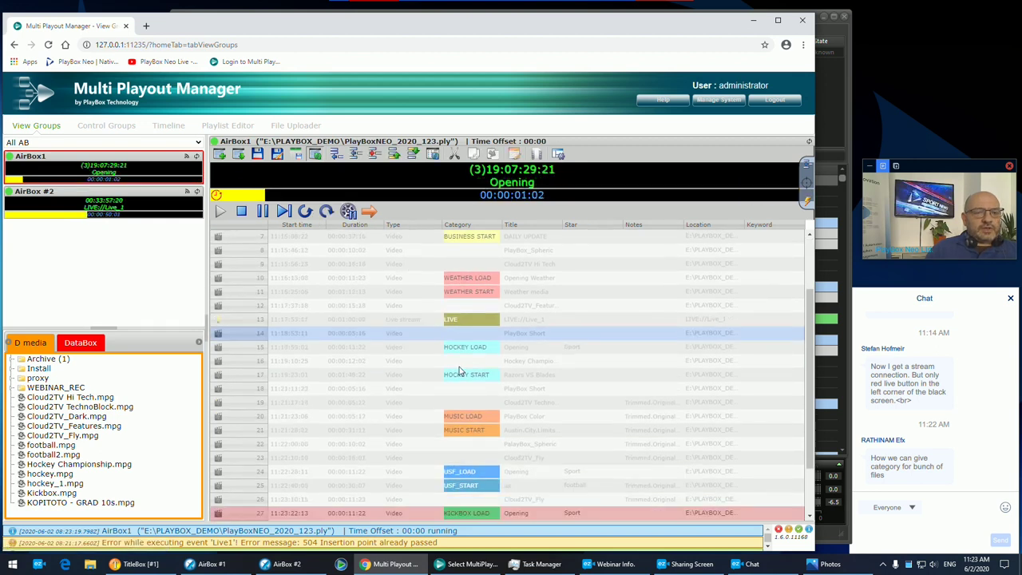
# - Jump AirBox1's playout to the HOCKEY LOAD Opening clip in row 15
pyautogui.scroll(-2, 459, 366)
pyautogui.click(522, 286)
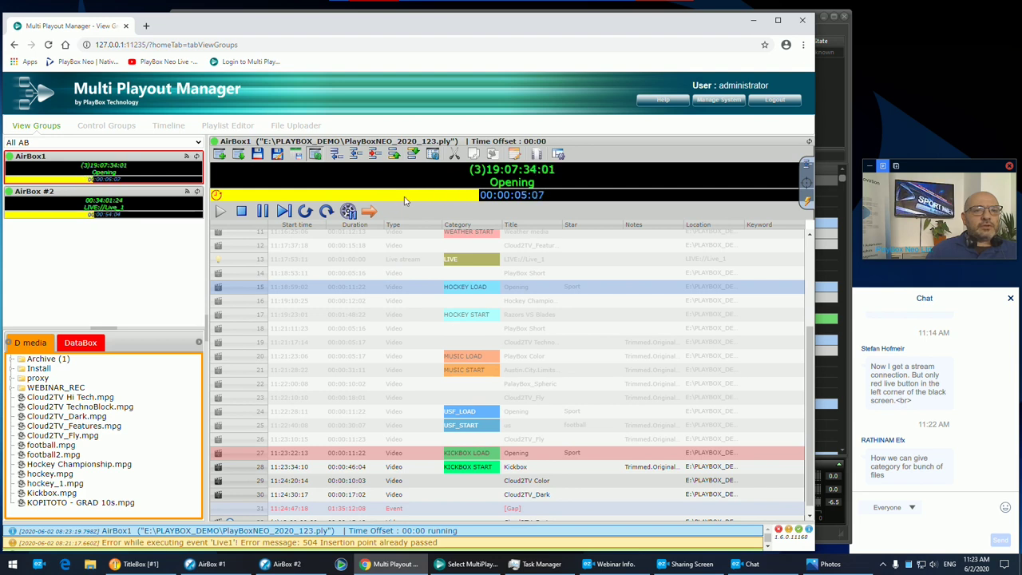
pyautogui.click(326, 212)
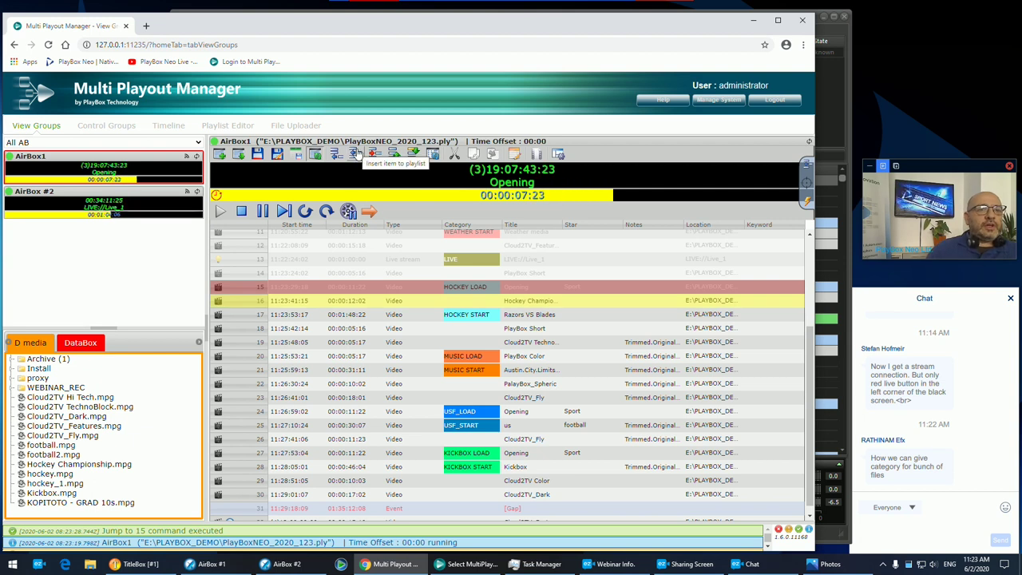
# - Examine the types of items and events that can be inserted into the AirBox1 playlist, without choosing one
pyautogui.click(357, 154)
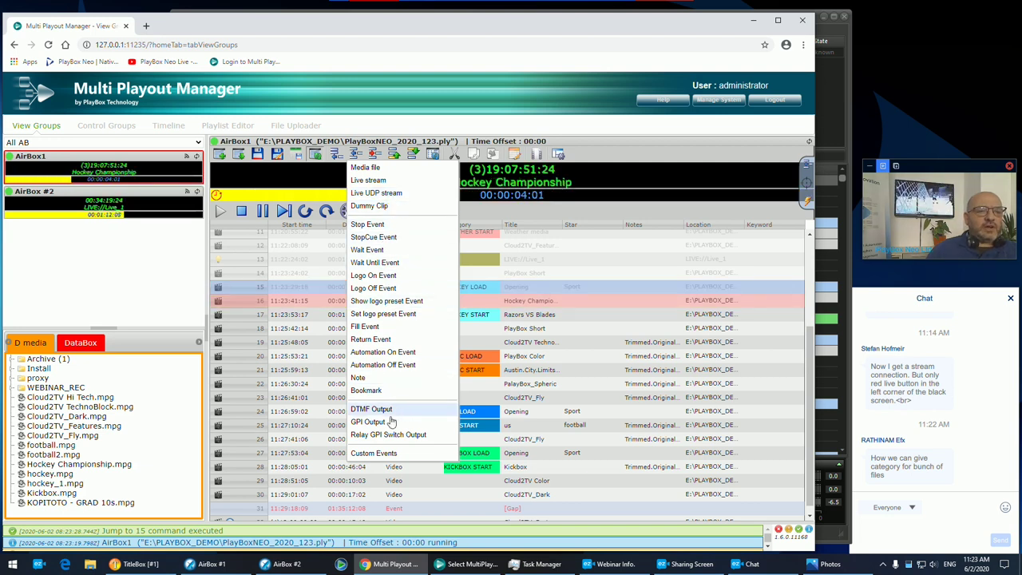
pyautogui.moveTo(388, 454)
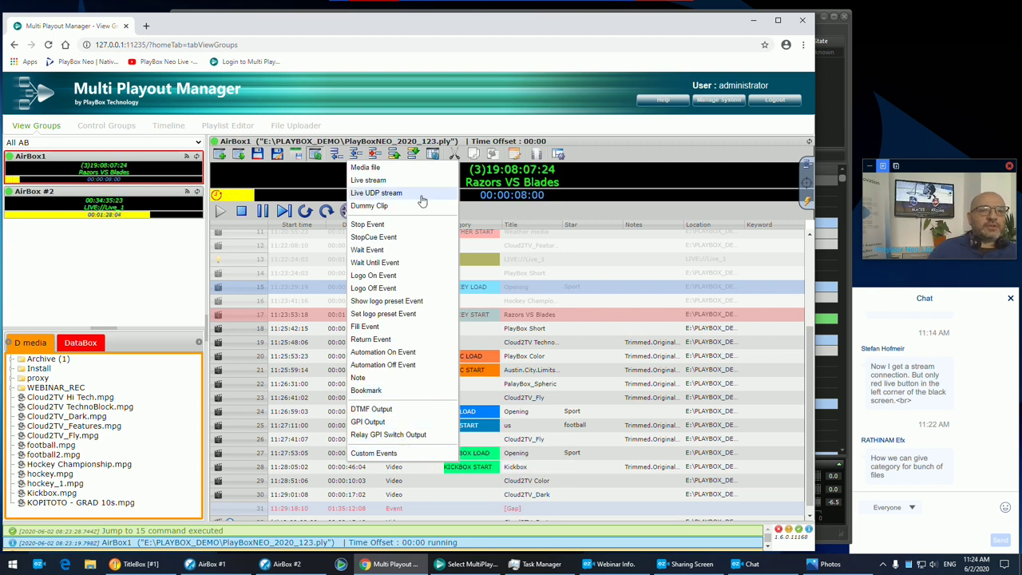
pyautogui.click(372, 96)
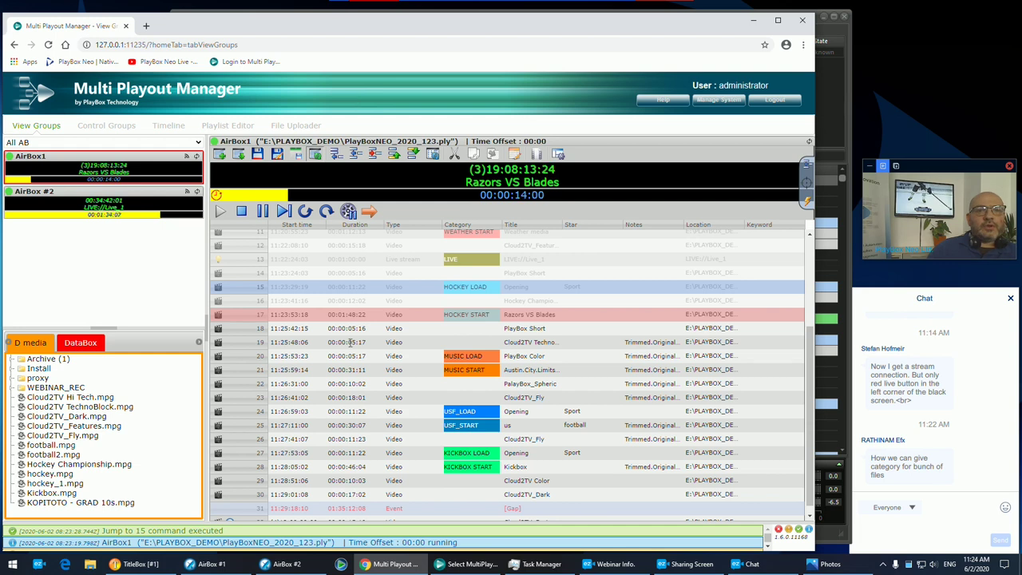
# - Look at the Control Groups page and return to View Groups
pyautogui.click(103, 127)
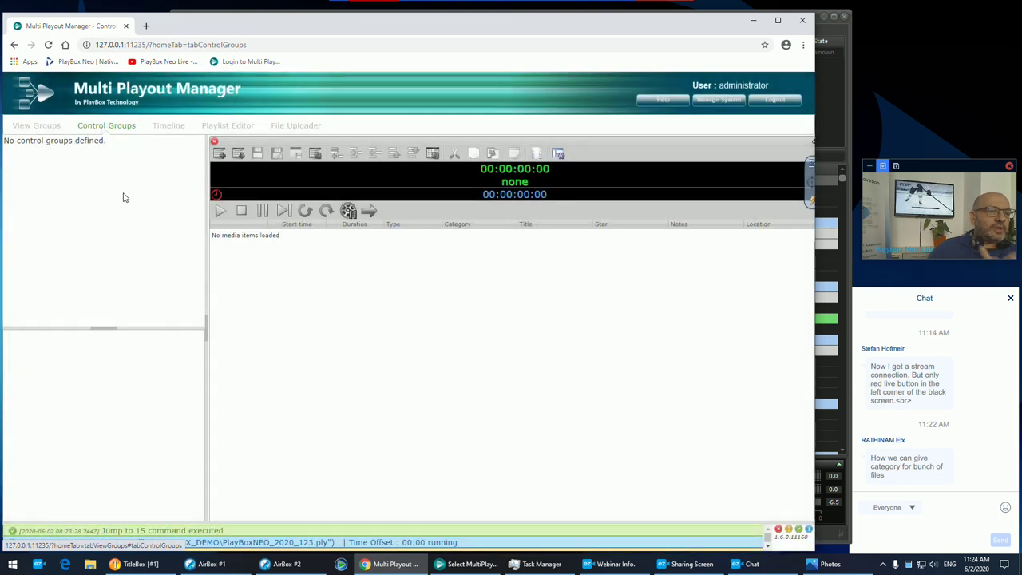
pyautogui.click(24, 129)
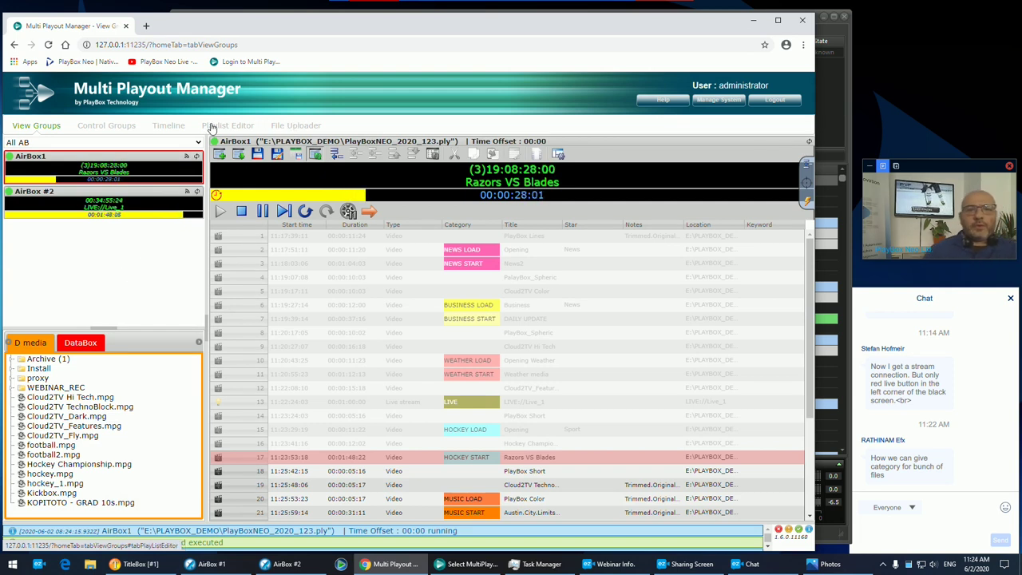
# - Insert Cloud2TV_Dark.mpg from the D media folder into AirBox1's empty playlist in the Playlist Editor
pyautogui.click(211, 126)
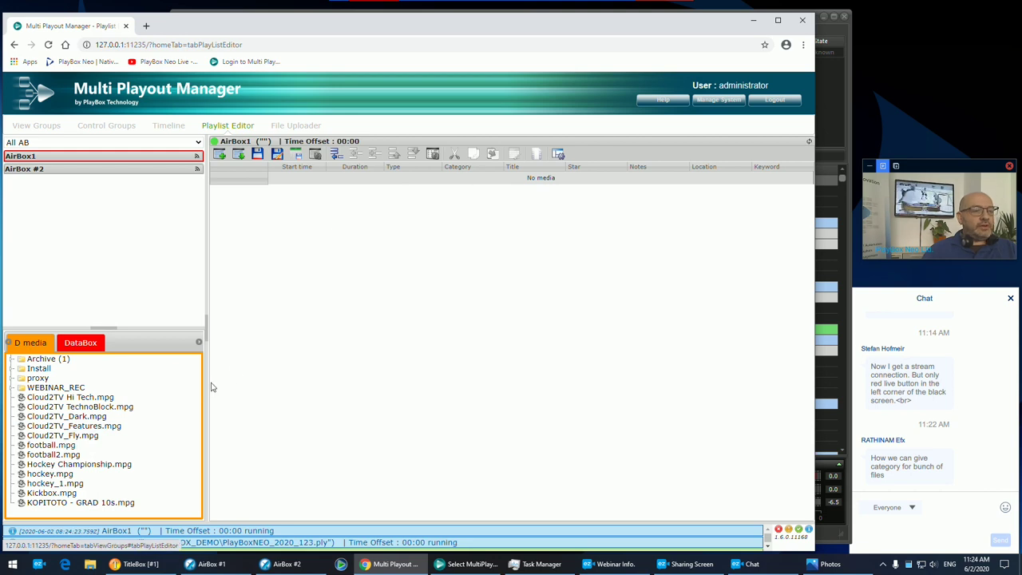
pyautogui.moveTo(84, 419); pyautogui.dragTo(531, 179)
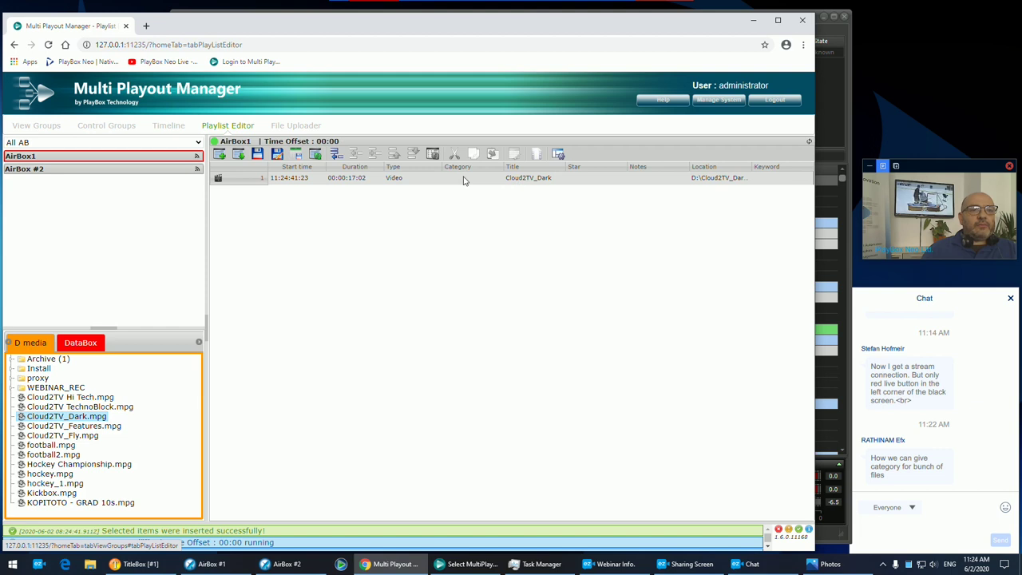
# - Preview the Cloud2TV_Dark clip in the Clip Trimmer at position 00:00:07:33, and close it without applying a trim
pyautogui.click(463, 178)
pyautogui.click(536, 154)
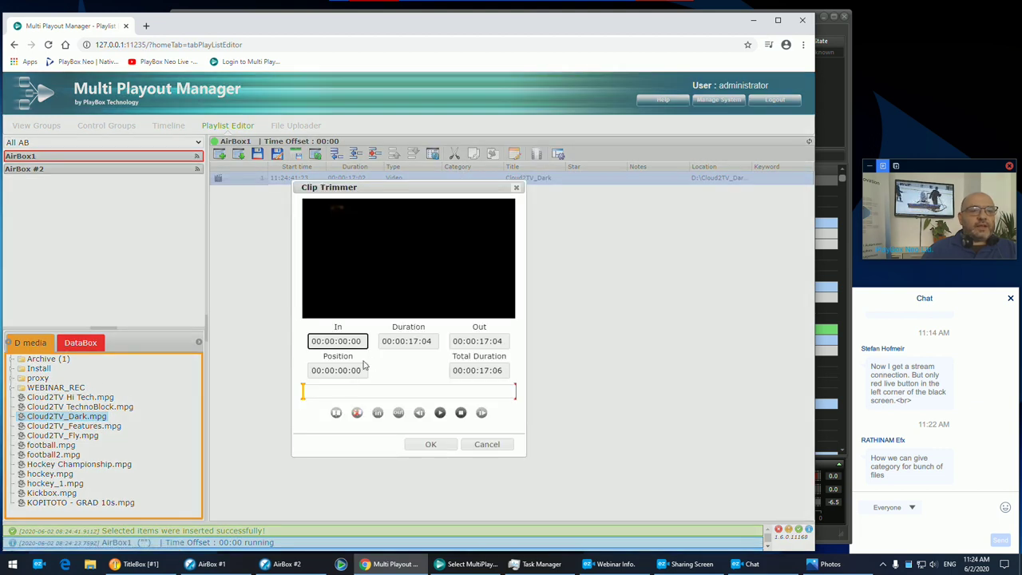
pyautogui.moveTo(359, 392); pyautogui.dragTo(398, 392)
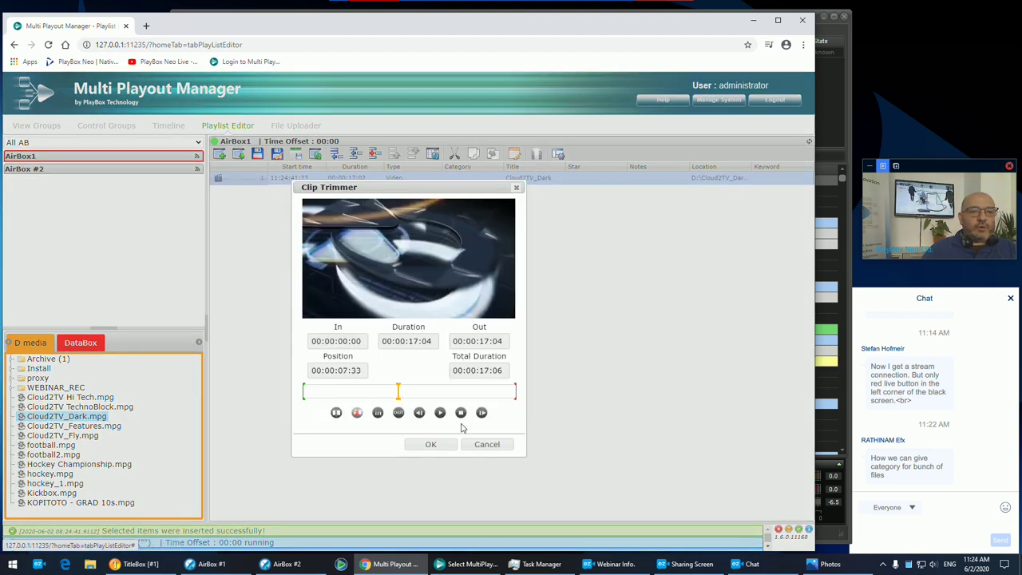
pyautogui.click(486, 445)
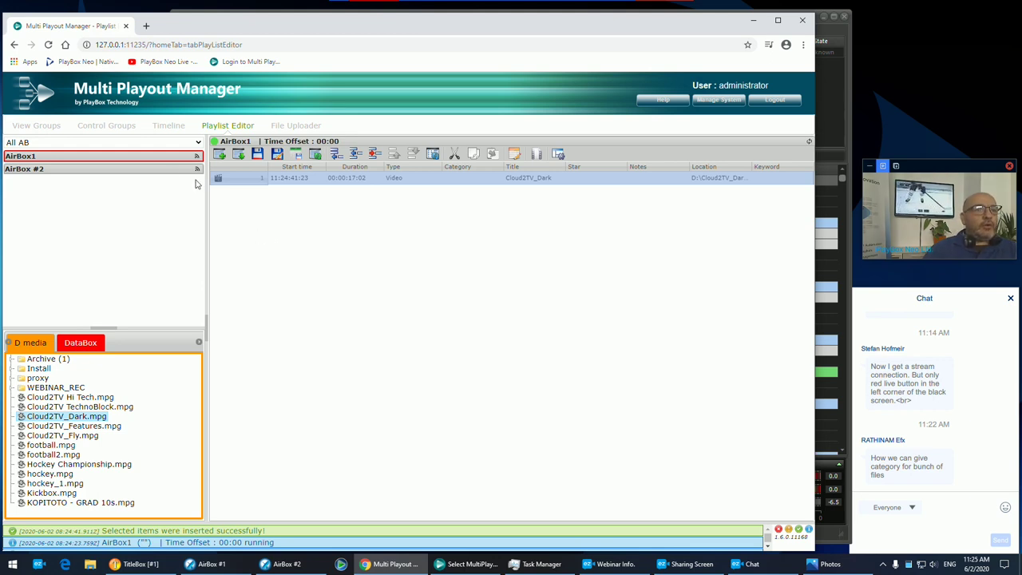
# - Revisit View Groups and the Timeline, and examine AirBox1's D media folder in the File Uploader
pyautogui.click(55, 126)
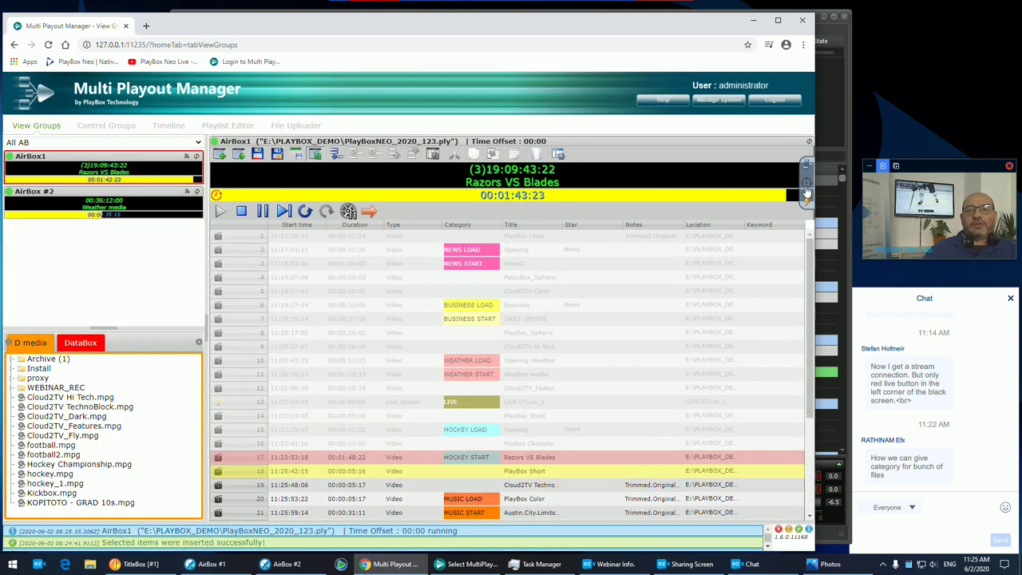
pyautogui.click(806, 192)
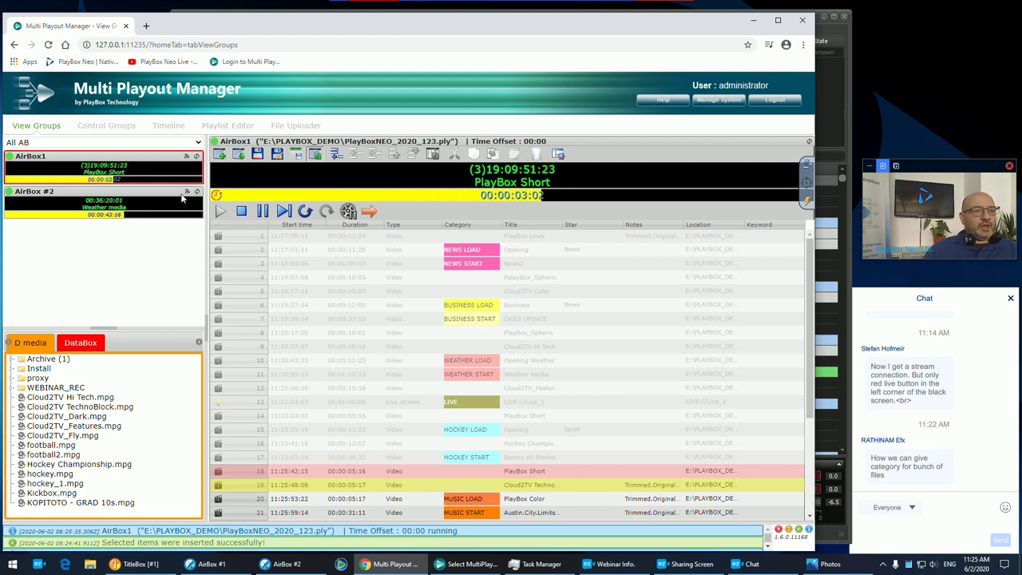
pyautogui.click(168, 125)
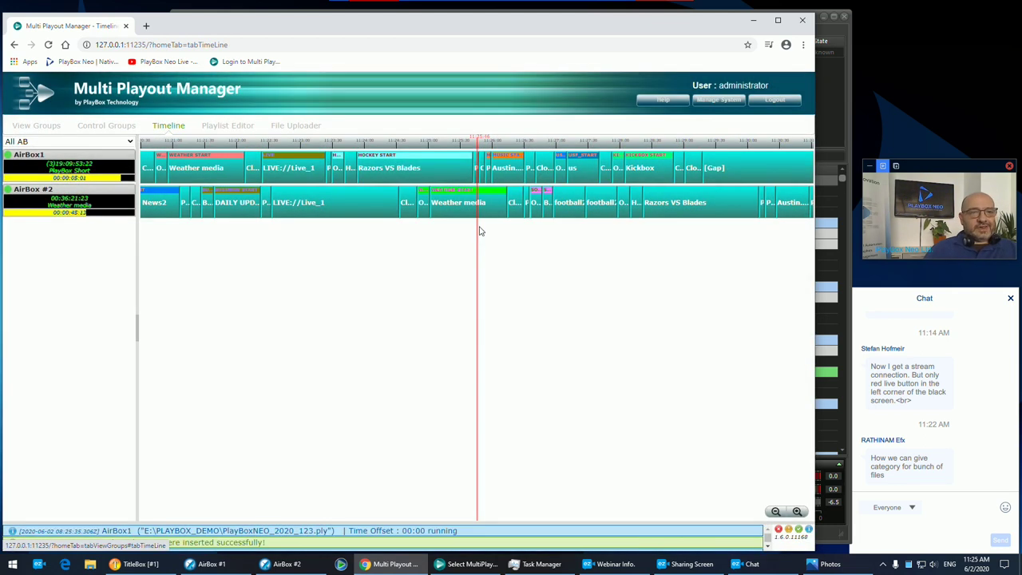
pyautogui.click(288, 128)
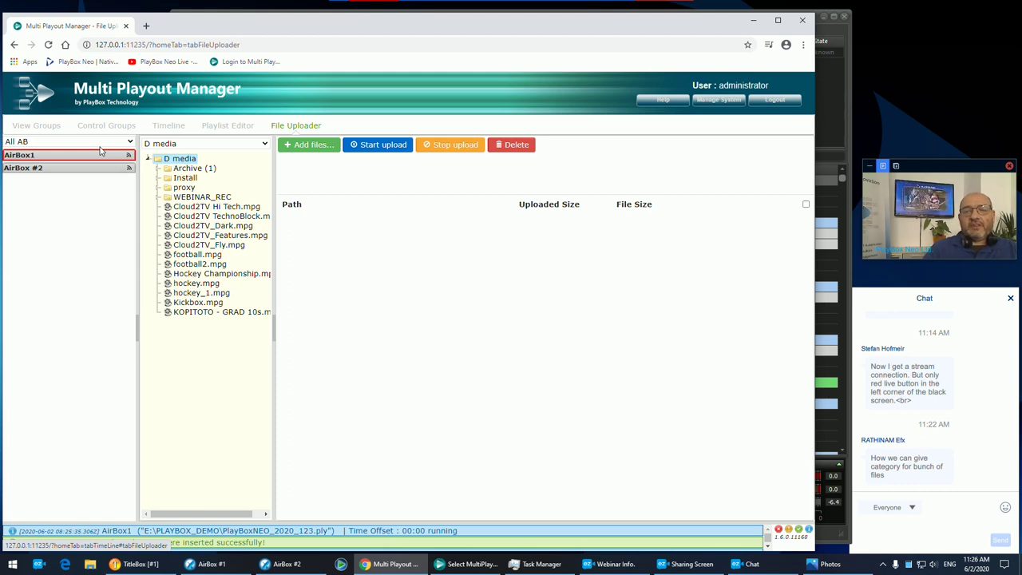
# - Return to View Groups and view the AirBox #2 playlist, followed by the AirBox1 playlist
pyautogui.click(35, 125)
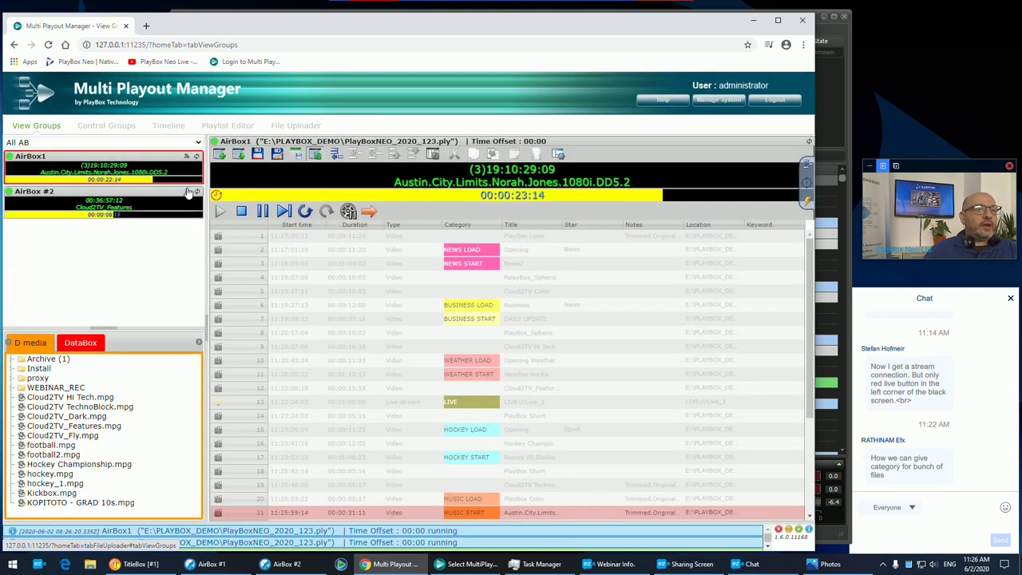
pyautogui.click(189, 194)
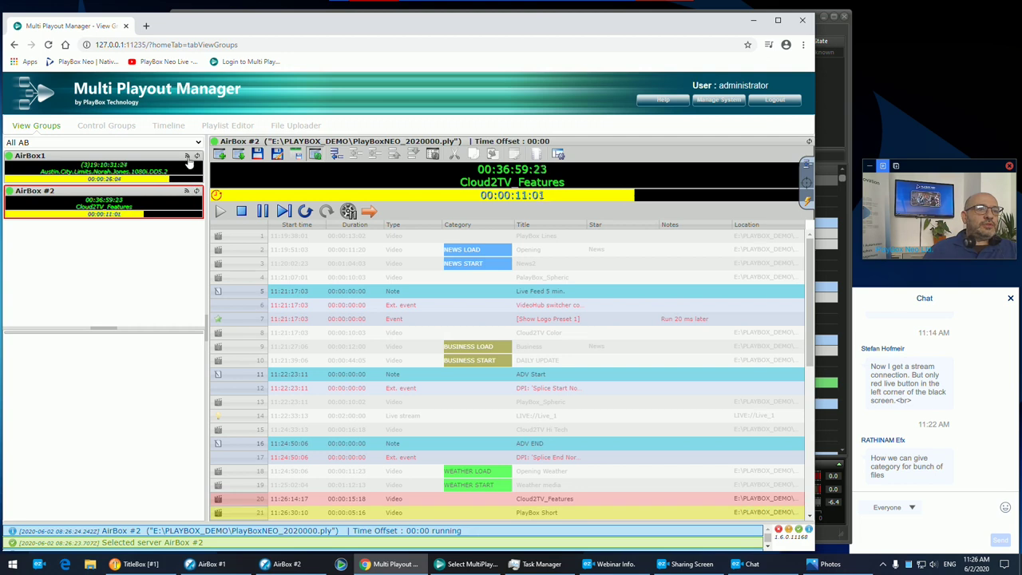
pyautogui.click(189, 158)
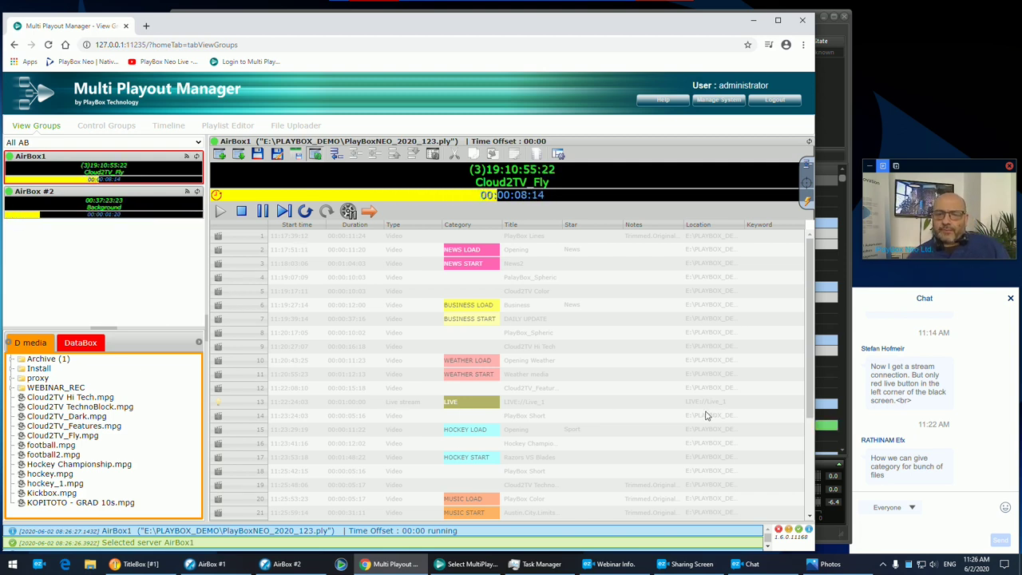
# - Open the system management area on its Users page
pyautogui.click(913, 524)
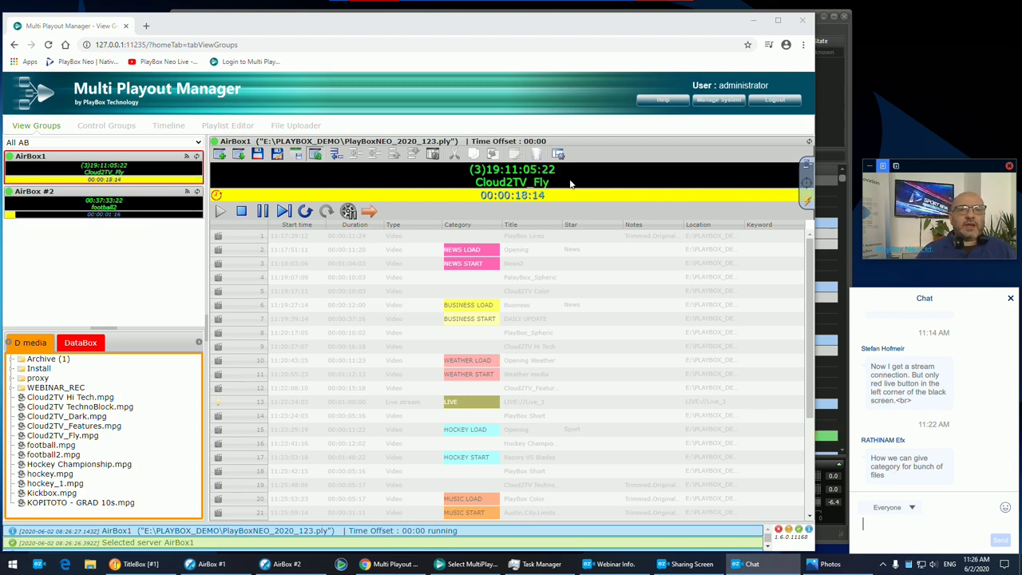
pyautogui.click(718, 101)
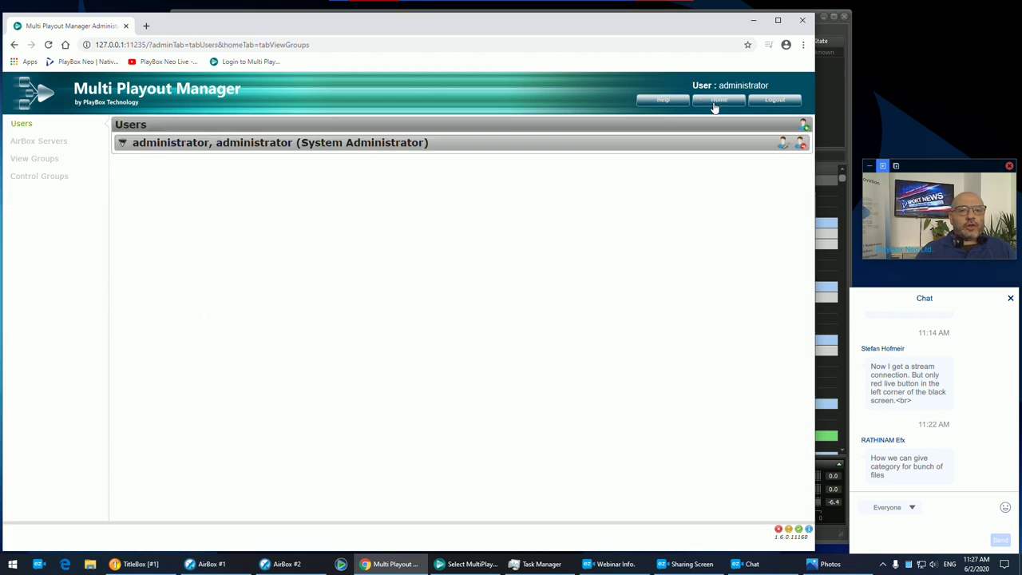
# - Show the AirBox1 settings under AirBox Servers, and view the Add Media Folder options without adding a folder
pyautogui.click(54, 142)
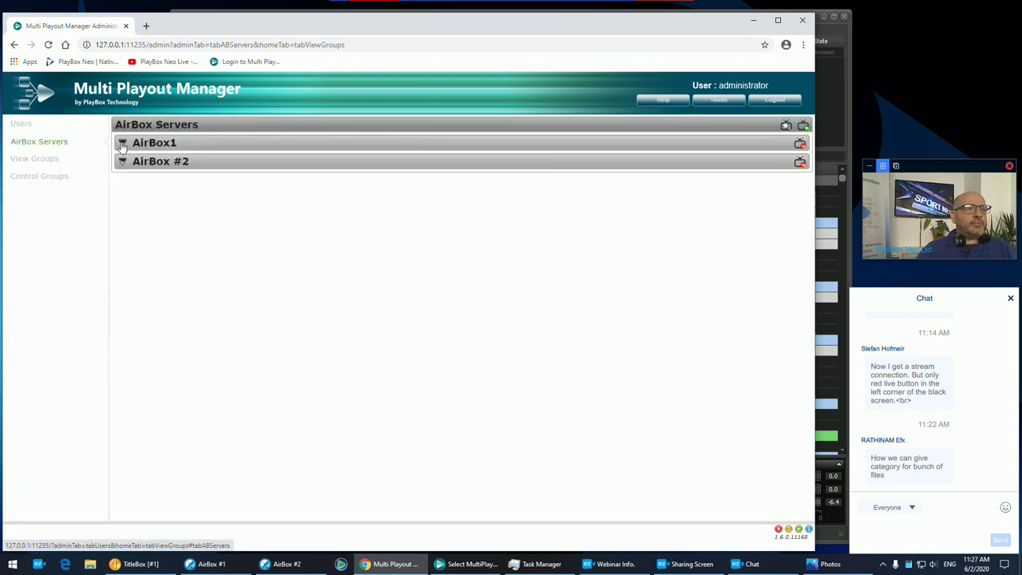
pyautogui.click(122, 144)
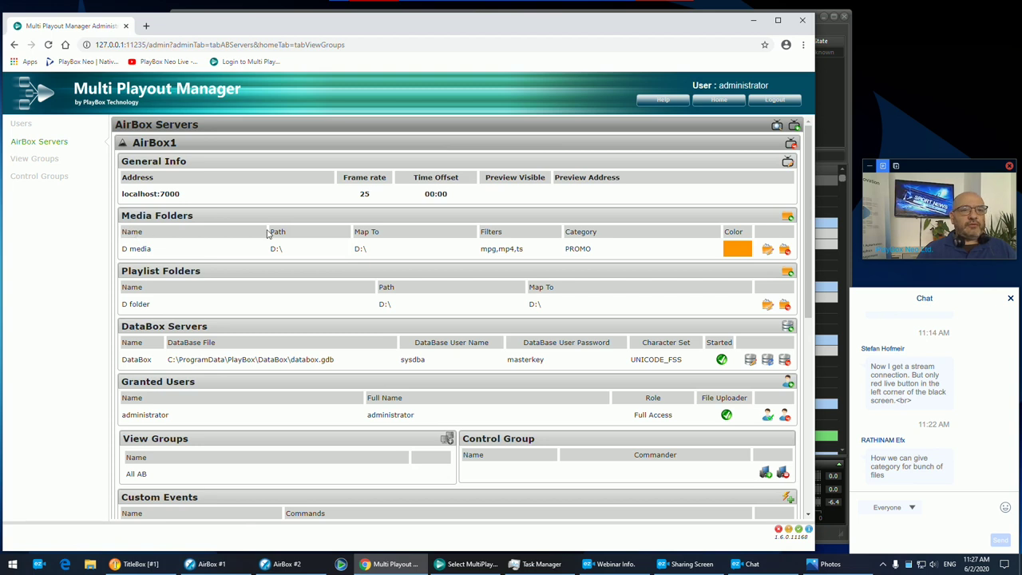
pyautogui.click(787, 217)
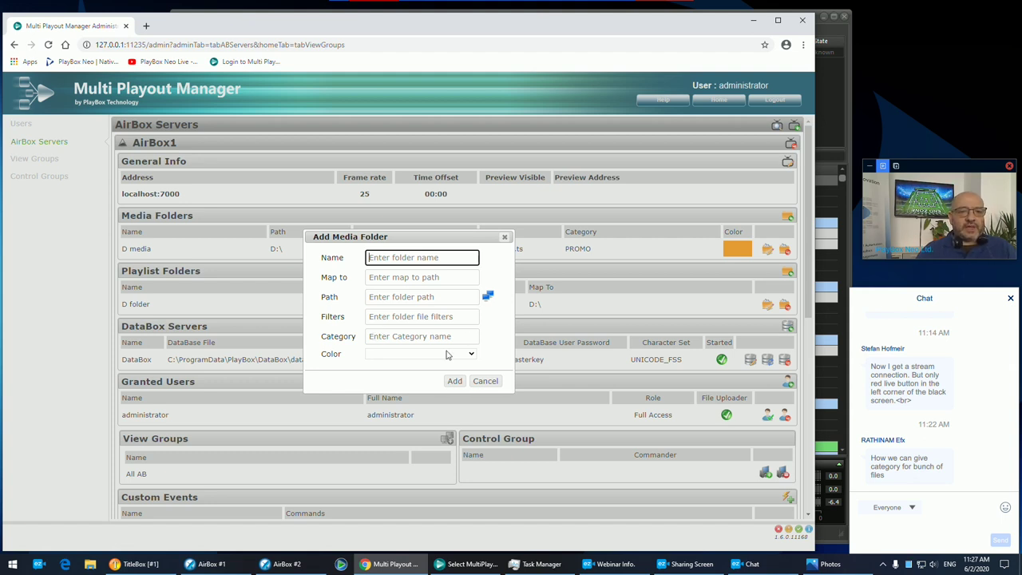
pyautogui.click(489, 384)
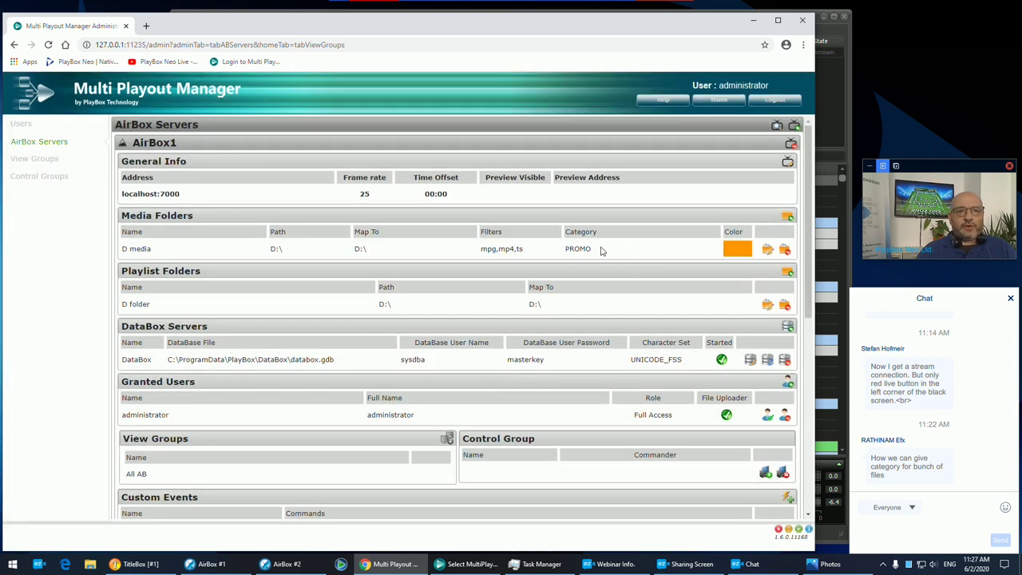
# - Return to View Groups and insert Hockey Championship.mpg from D media into the AirBox1 playlist between Cloud2TV Color and Cloud2TV_Dark
pyautogui.click(705, 101)
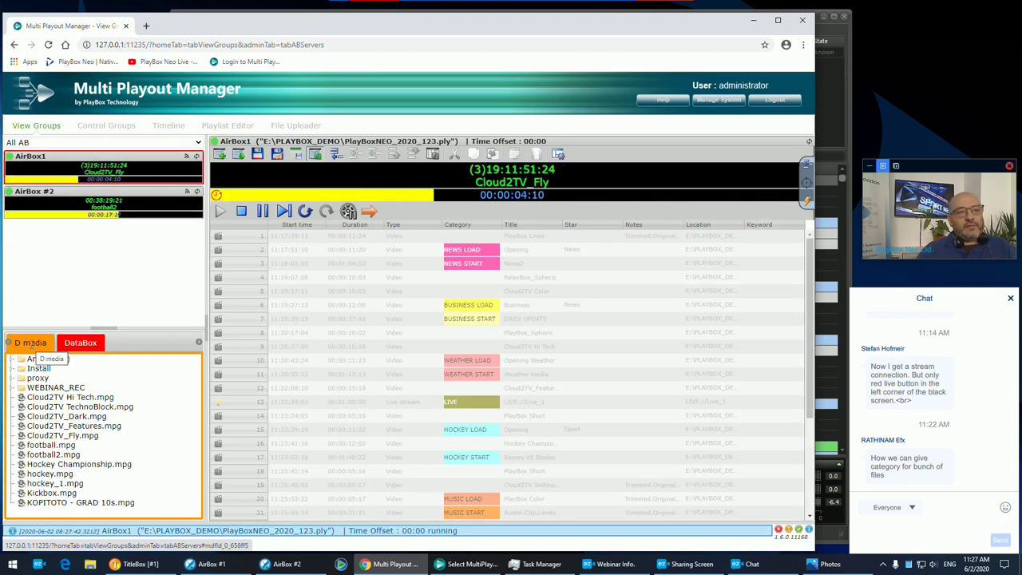
pyautogui.moveTo(63, 435); pyautogui.dragTo(422, 437)
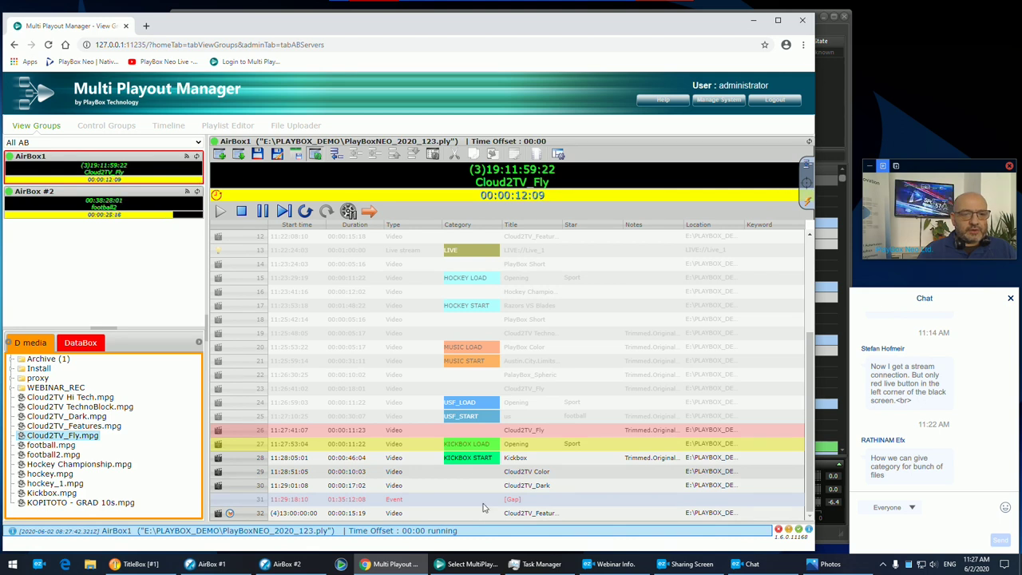
pyautogui.moveTo(78, 464); pyautogui.dragTo(446, 488)
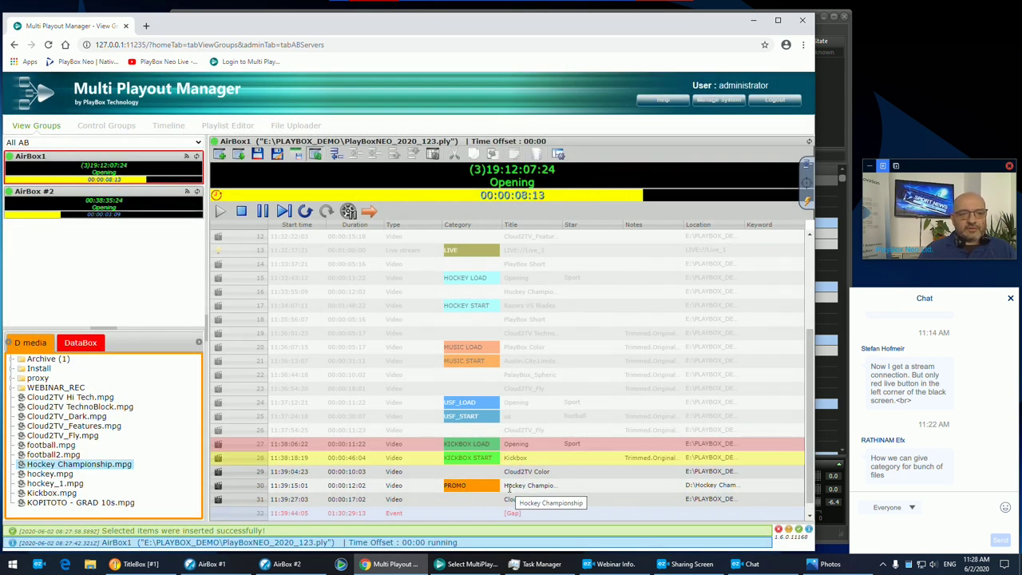
# - Remove the newly inserted Hockey Championship promo from the AirBox1 playlist
pyautogui.click(492, 491)
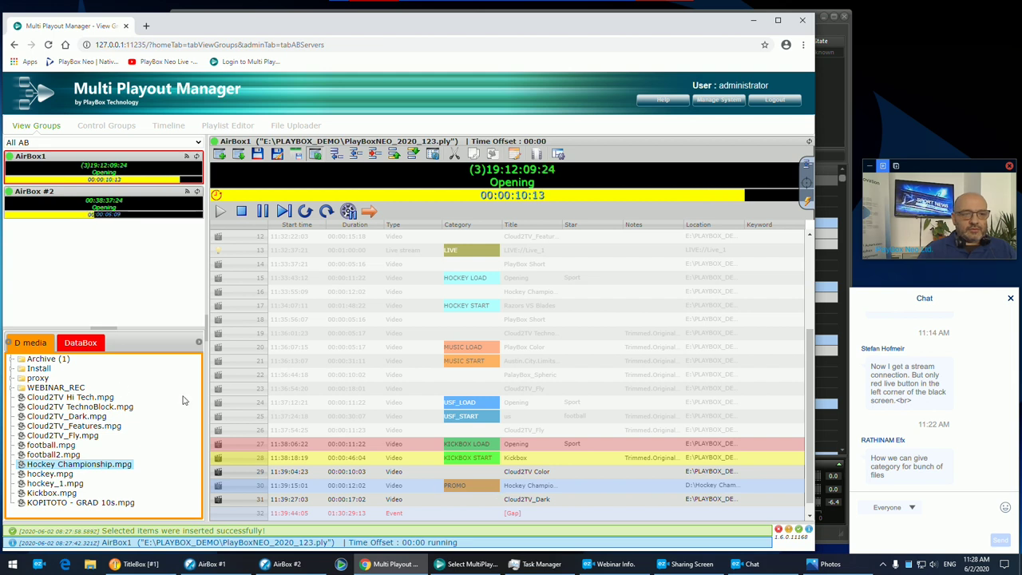
pyautogui.click(372, 156)
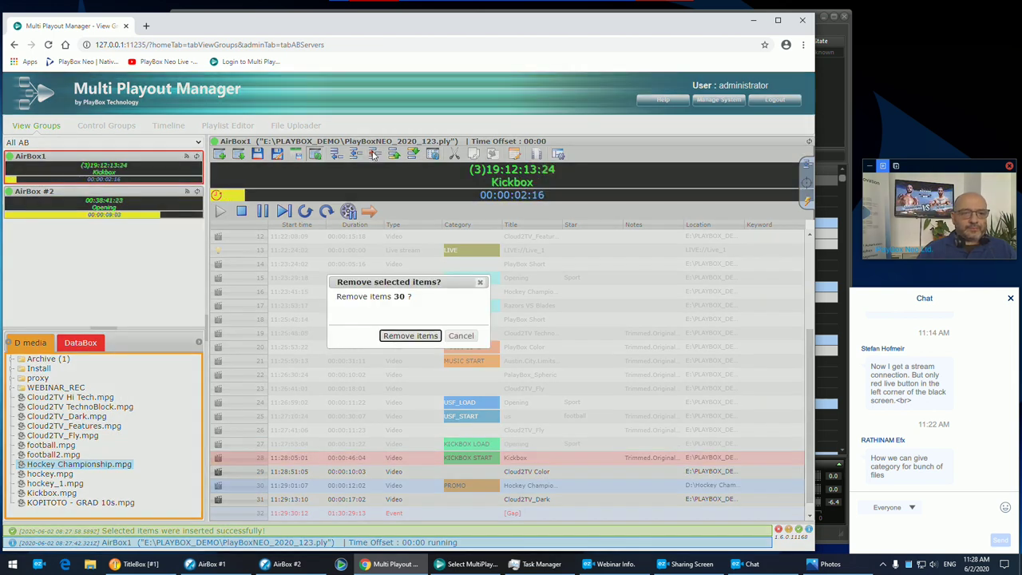
pyautogui.click(410, 335)
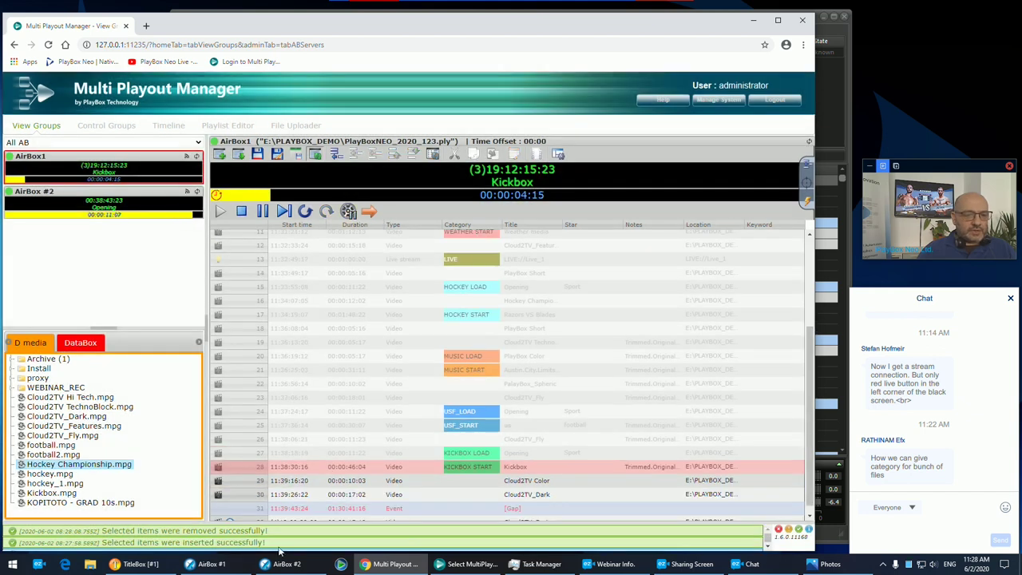
# - Switch to AirBox #1 and turn off the fixed start time in the properties of the last Cloud2TV_Features clip
pyautogui.click(223, 565)
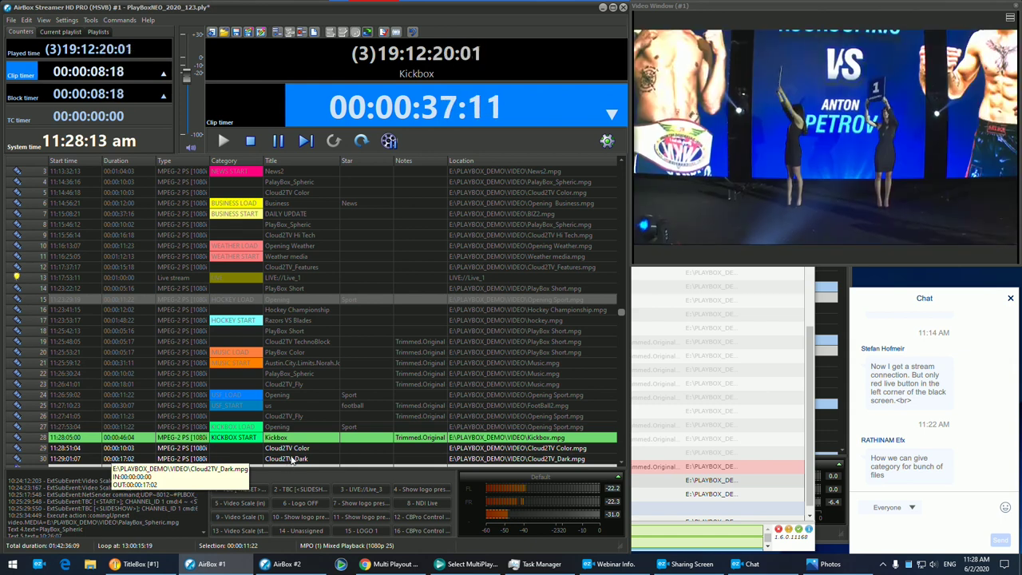
pyautogui.scroll(-1, 293, 462)
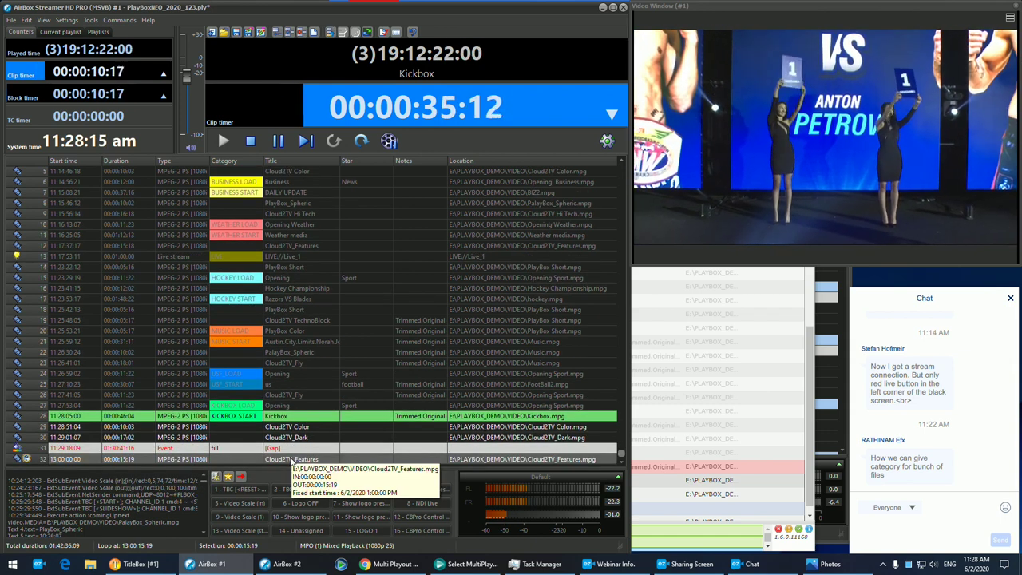
pyautogui.rightClick(292, 461)
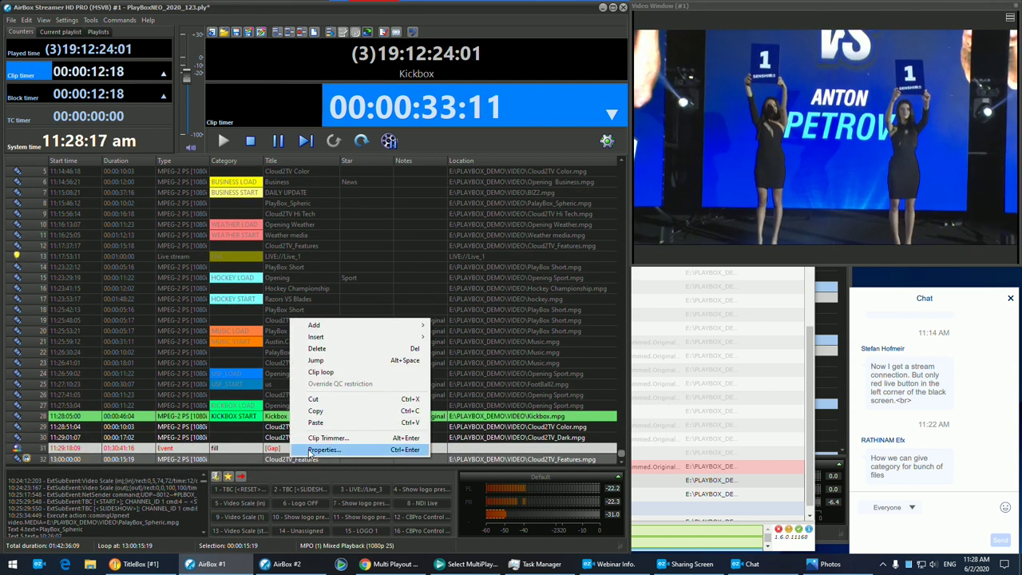
pyautogui.click(323, 449)
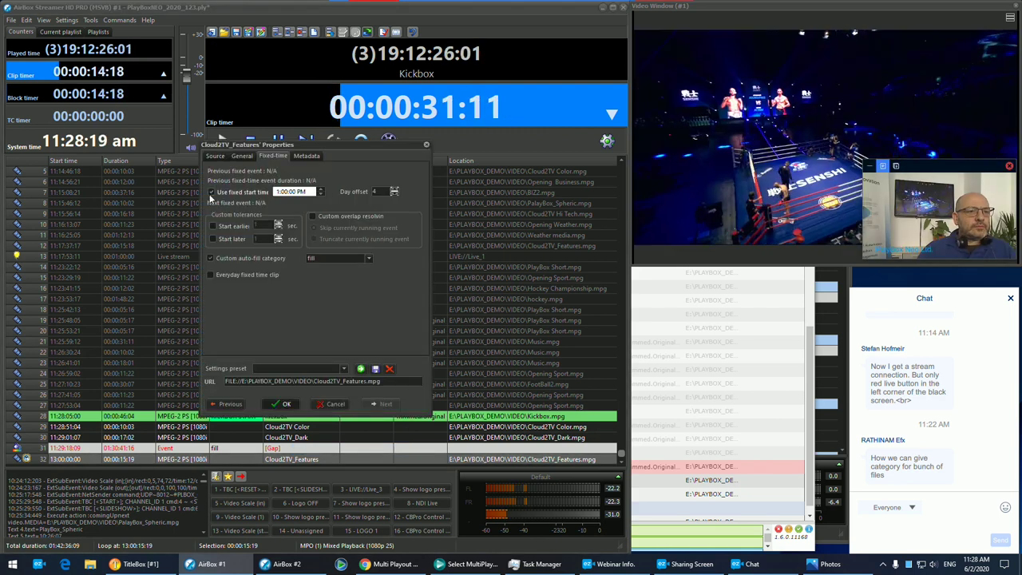
pyautogui.click(281, 403)
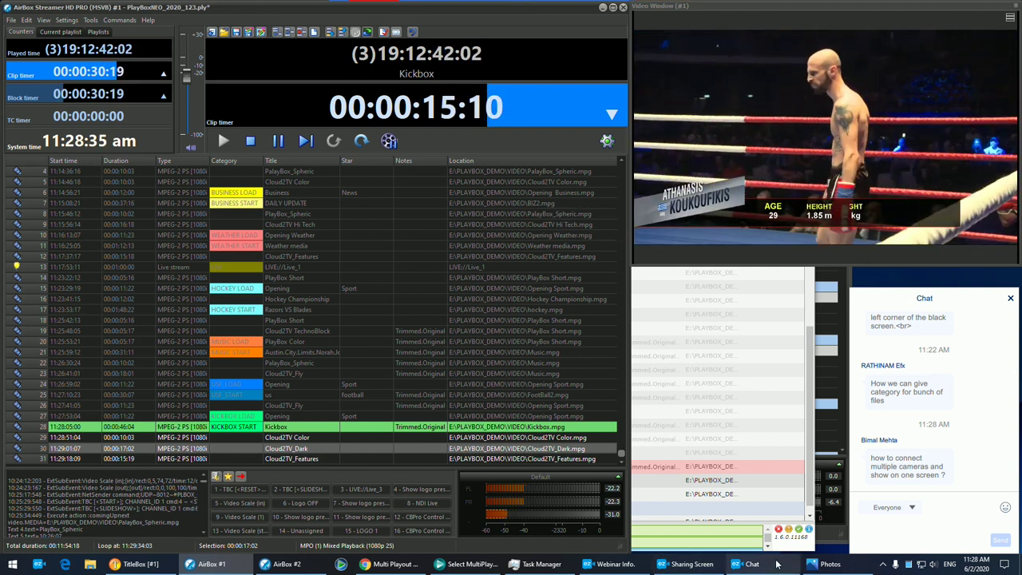
# - View the Questions & Answers slide in Photos, and return to the AirBox #1 playlist
pyautogui.click(818, 565)
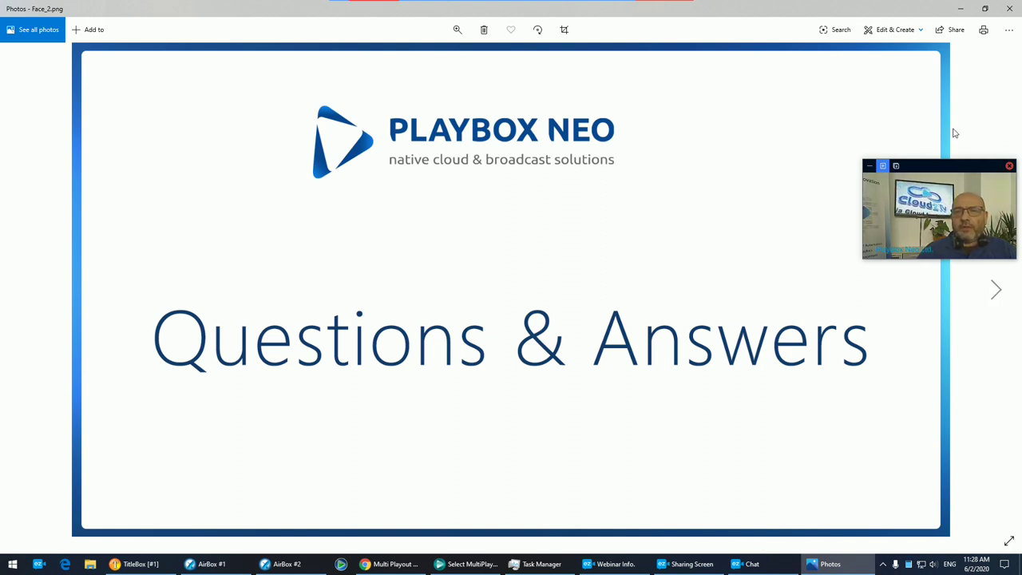
pyautogui.click(962, 8)
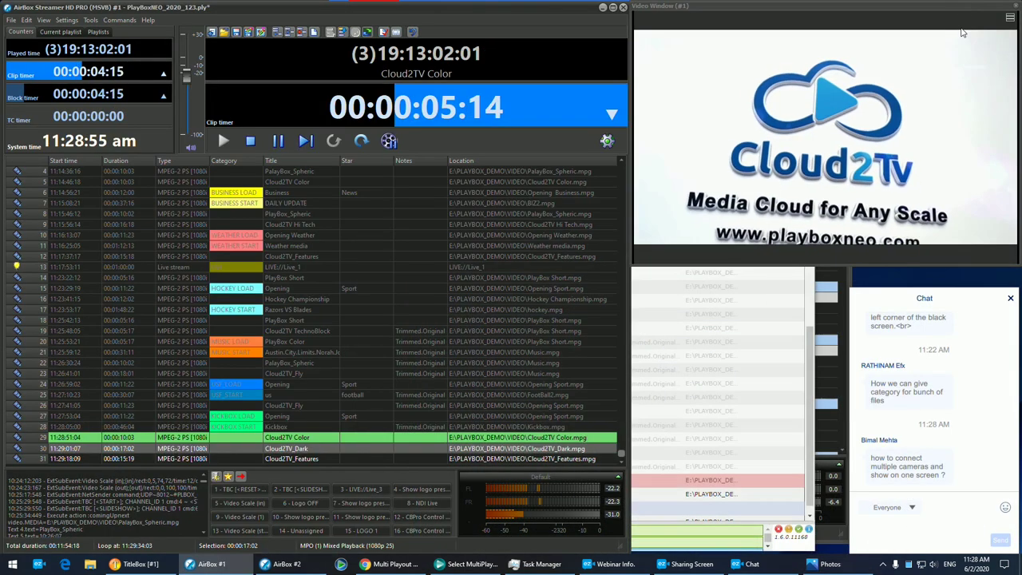
pyautogui.click(940, 527)
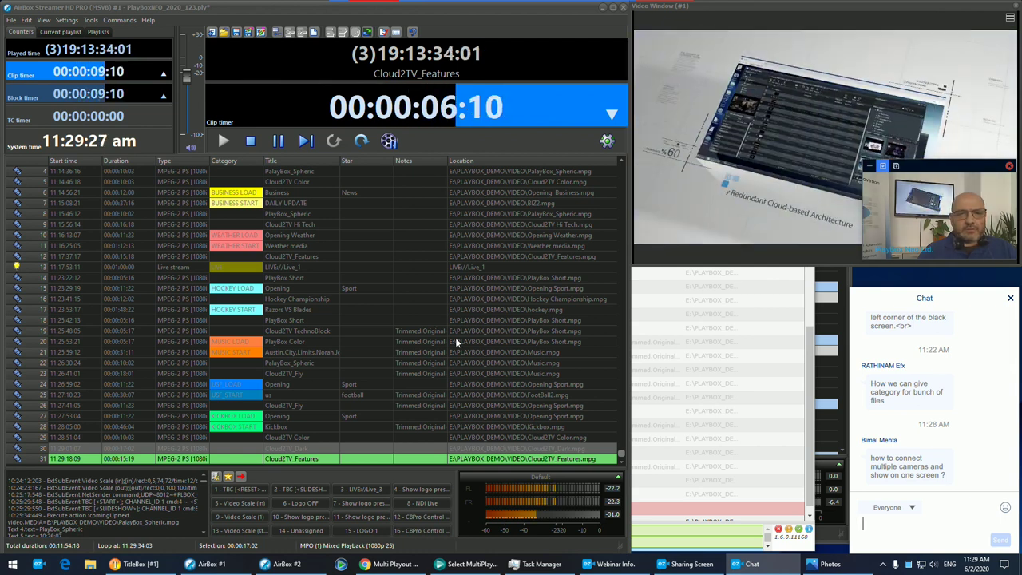
pyautogui.click(455, 341)
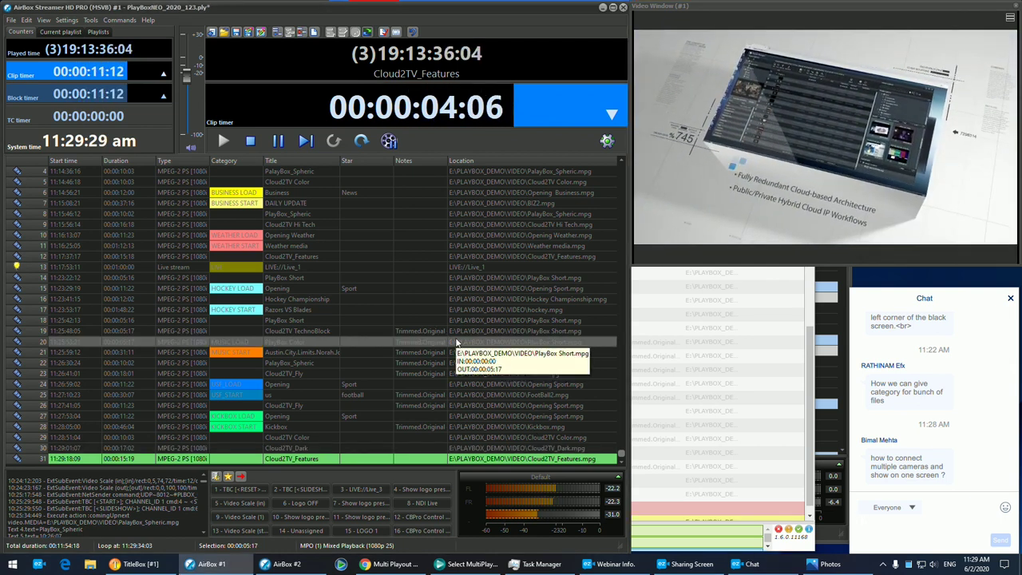
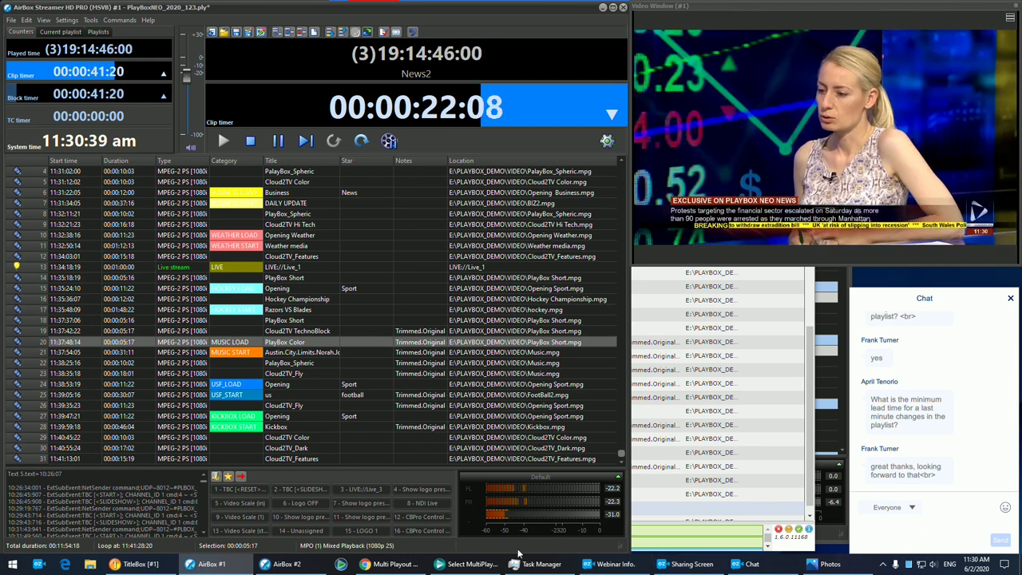
# - Jump playback in AirBox #1 to the LIVE://Live_1 stream, and from there to the Cloud2TV Color clip
pyautogui.click(320, 267)
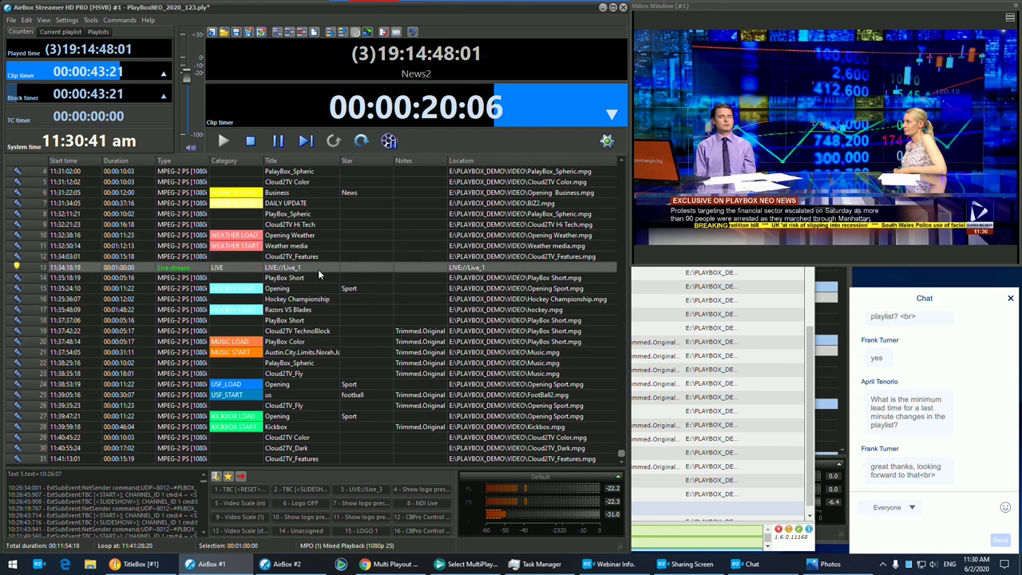
pyautogui.click(360, 142)
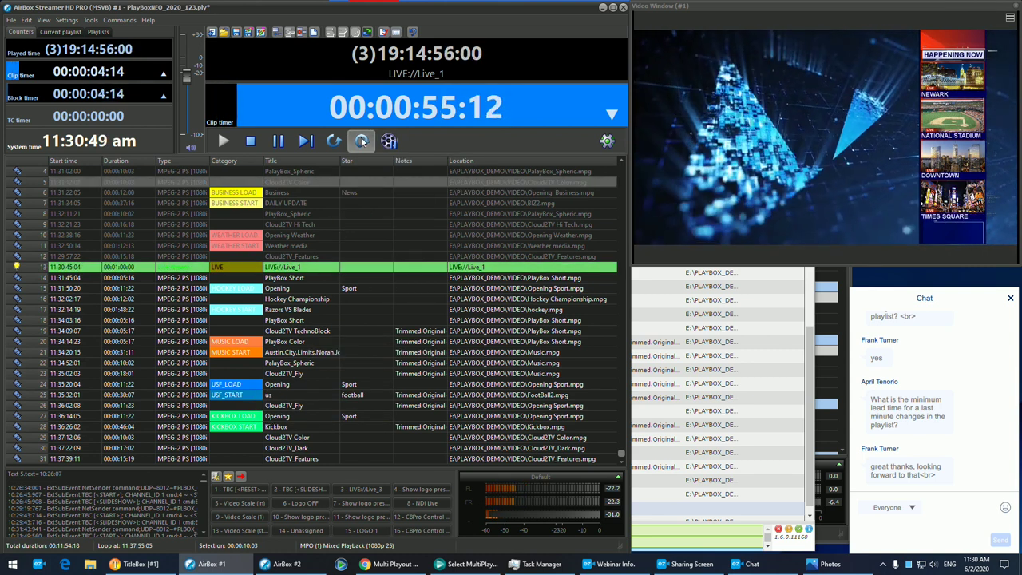
pyautogui.click(332, 183)
# - View the insert options for the Cloud2TV Hi Tech clip, and insert Cloud2TV_Fly.mpg from D media above LIVE://Live_1 in Multi Playout Manager
pyautogui.rightClick(308, 226)
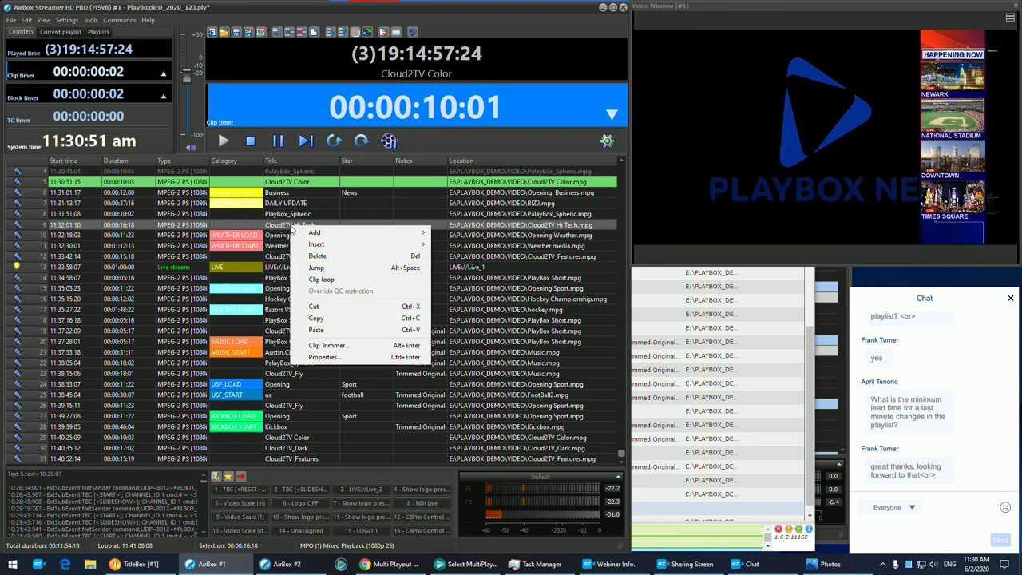
pyautogui.moveTo(361, 244)
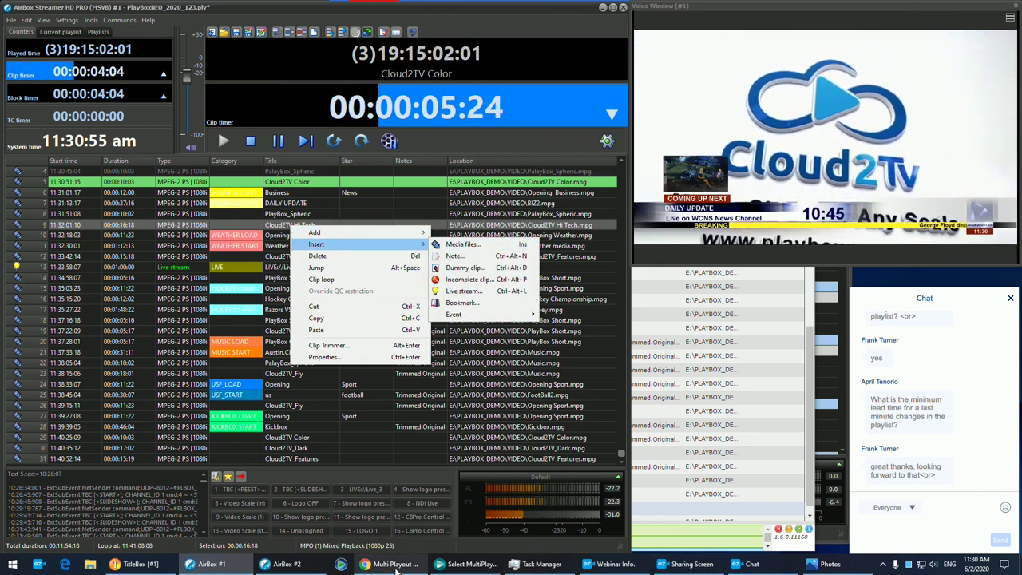
pyautogui.click(391, 563)
pyautogui.moveTo(64, 436); pyautogui.dragTo(514, 249)
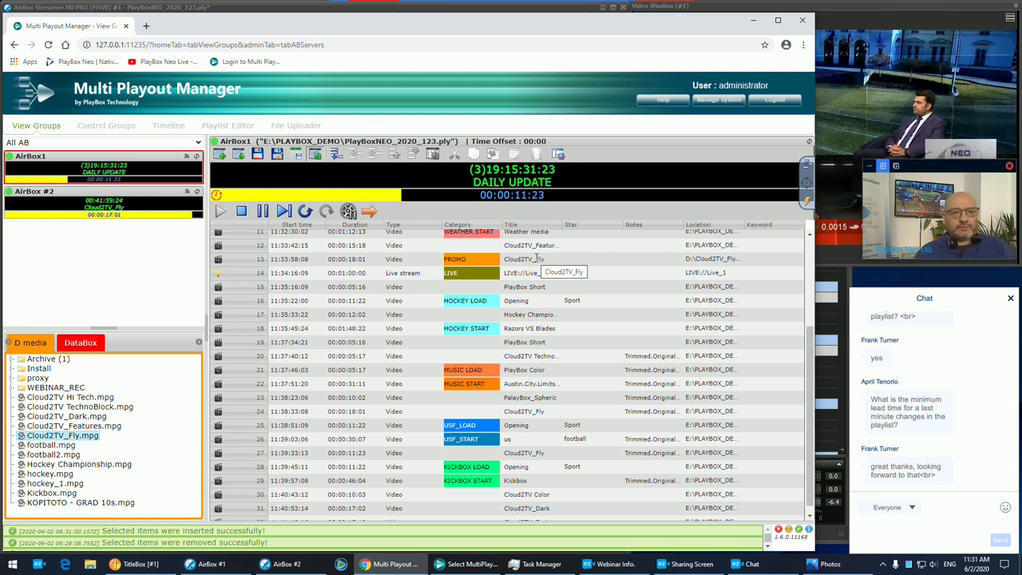
# - Remove the inserted Cloud2TV_Fly promo above LIVE://Live_1 from the AirBox1 playlist
pyautogui.click(489, 261)
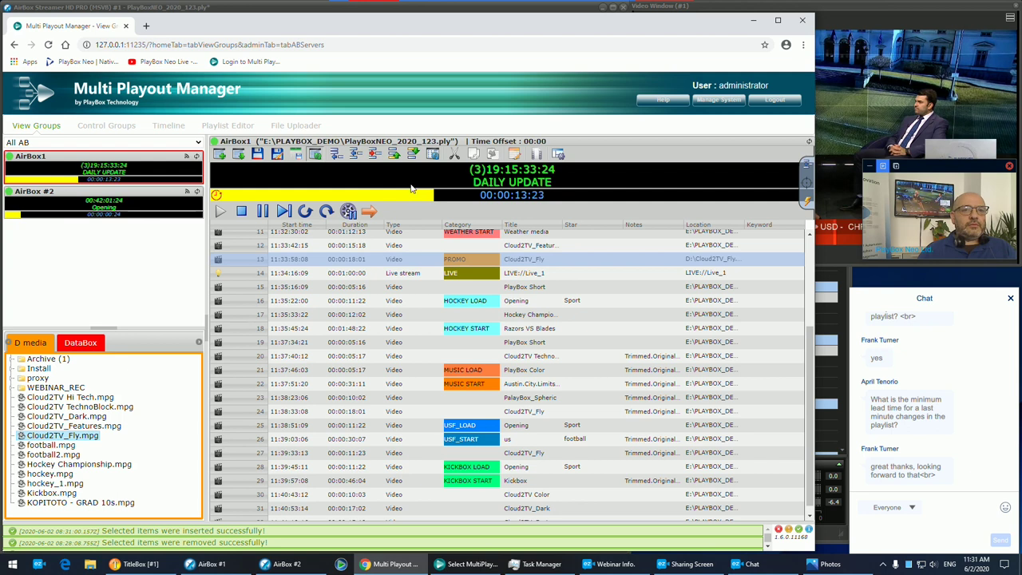
pyautogui.click(375, 154)
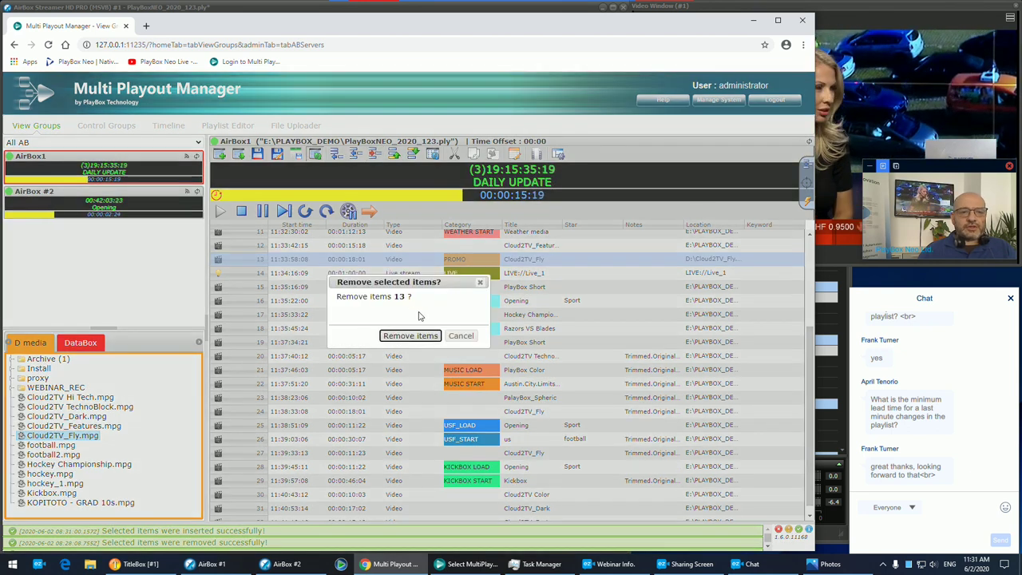
pyautogui.click(420, 336)
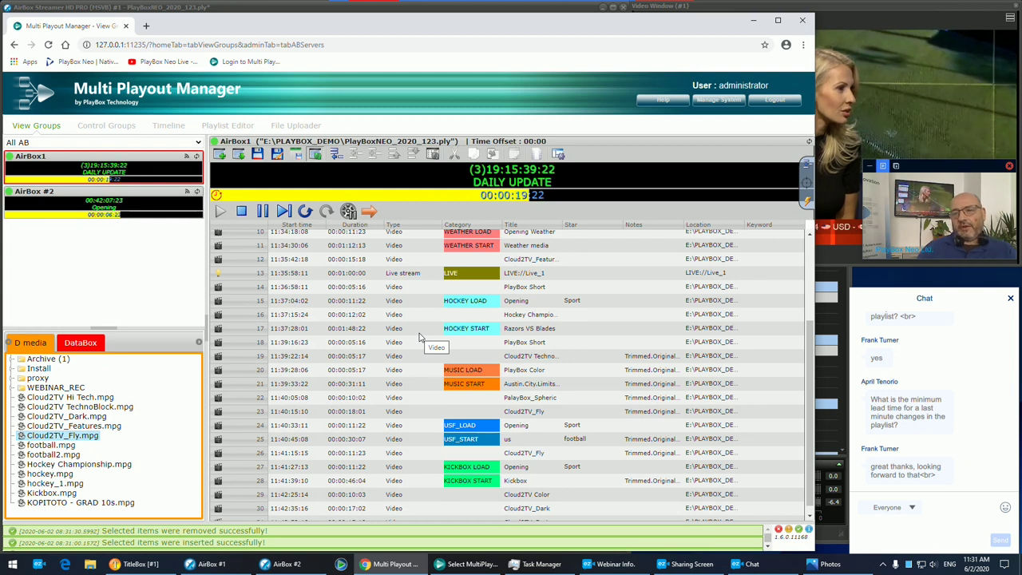
# - Return to AirBox #1 and view the fixed-time properties of the HOCKEY LOAD Opening clip without changing them
pyautogui.click(758, 23)
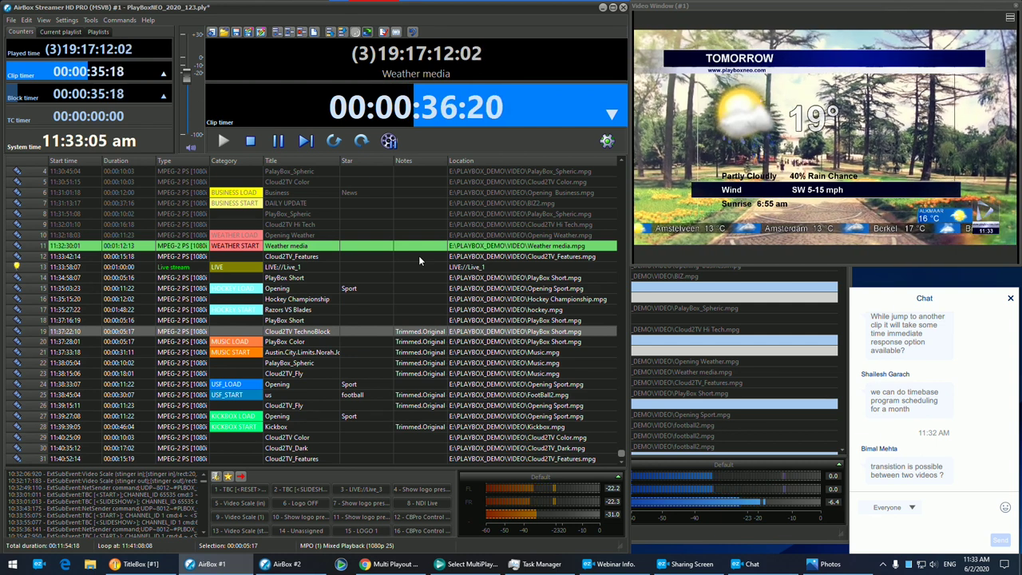
pyautogui.rightClick(314, 291)
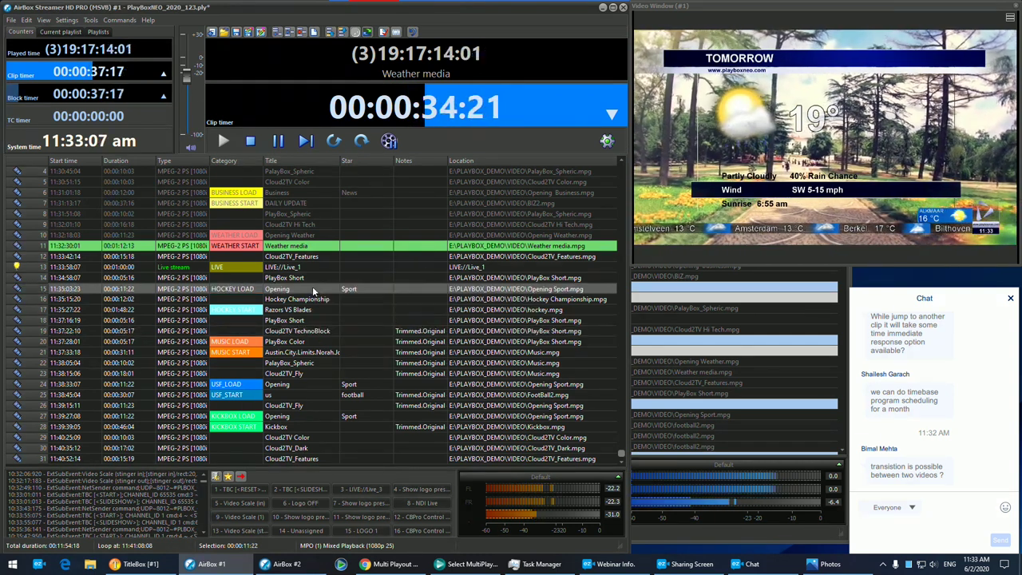
pyautogui.click(367, 421)
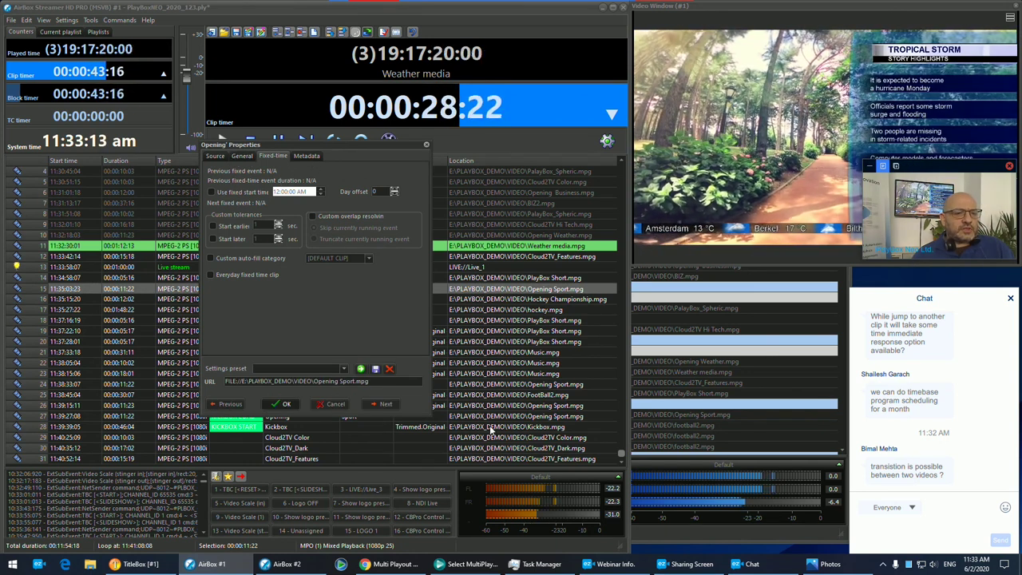
pyautogui.click(335, 403)
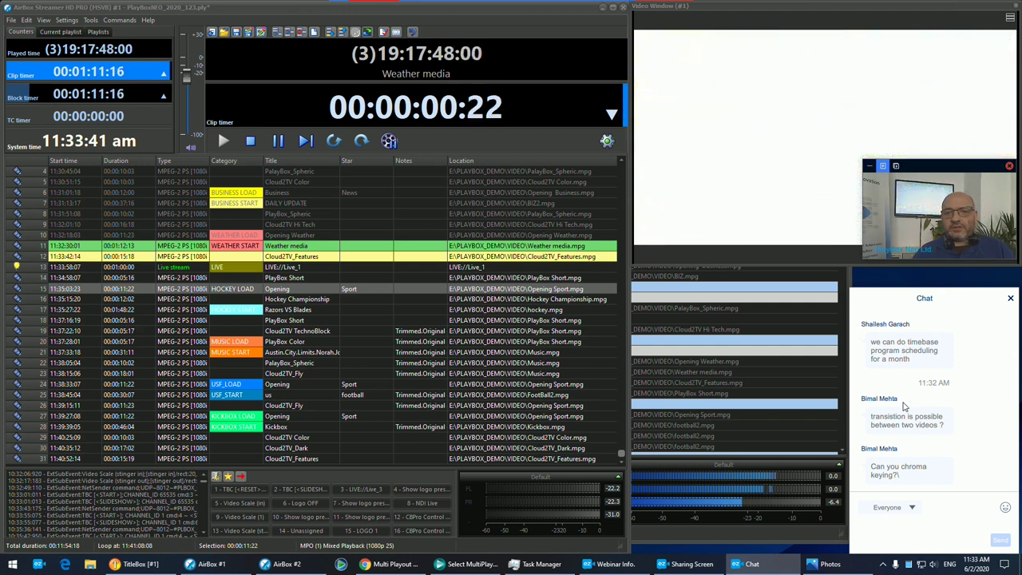
# - View the contents of the DATA ssd (D:) drive in File Explorer, and minimize its window
pyautogui.click(90, 563)
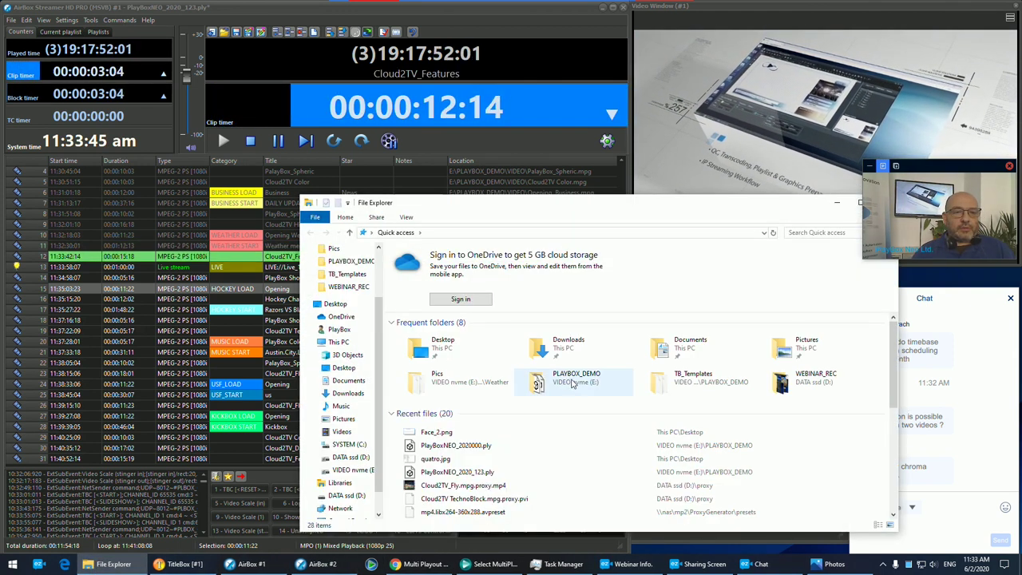
pyautogui.click(349, 457)
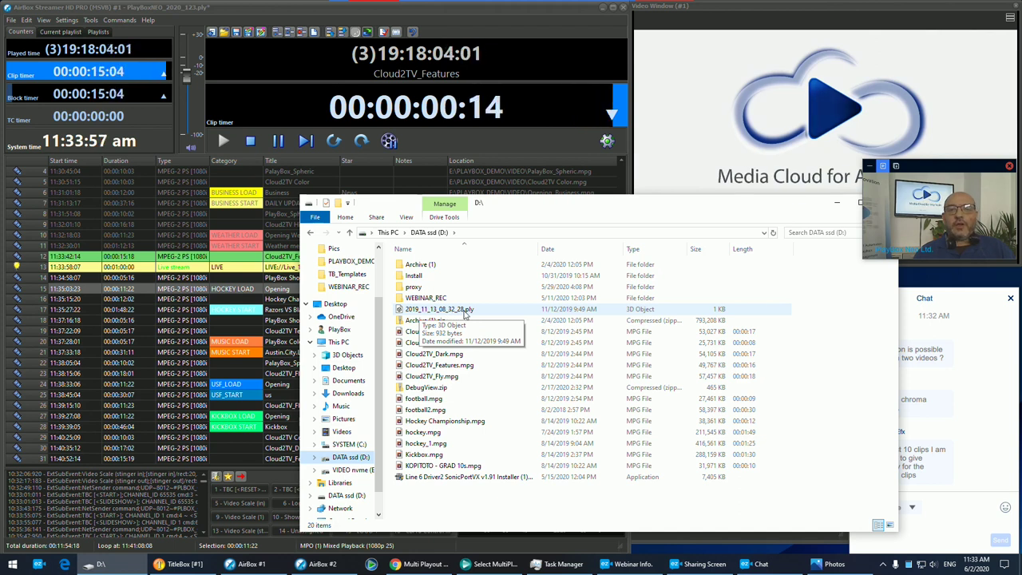
pyautogui.click(835, 204)
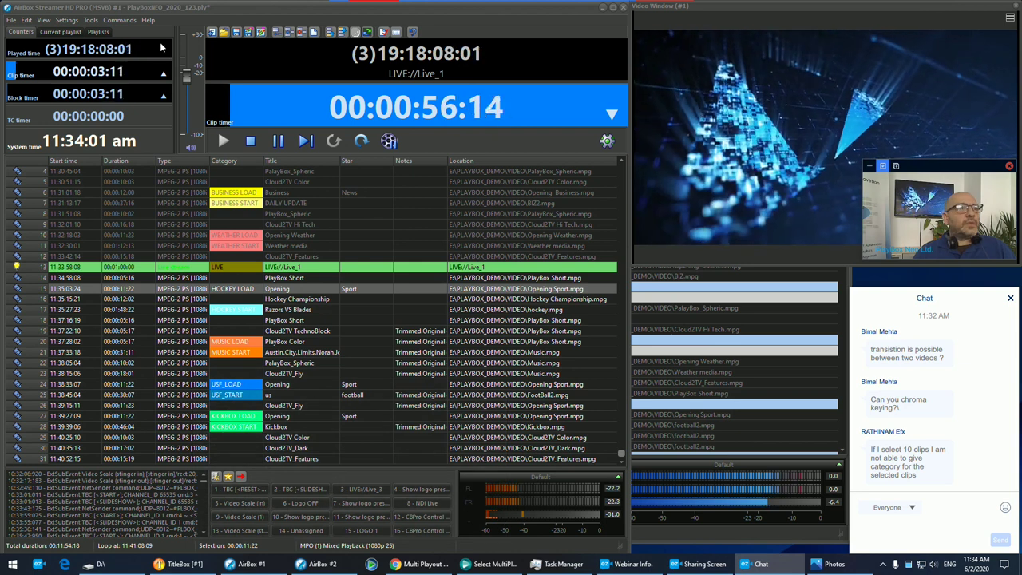
# - View the current playlist settings and the scheduled playlists list of AirBox #1
pyautogui.click(60, 33)
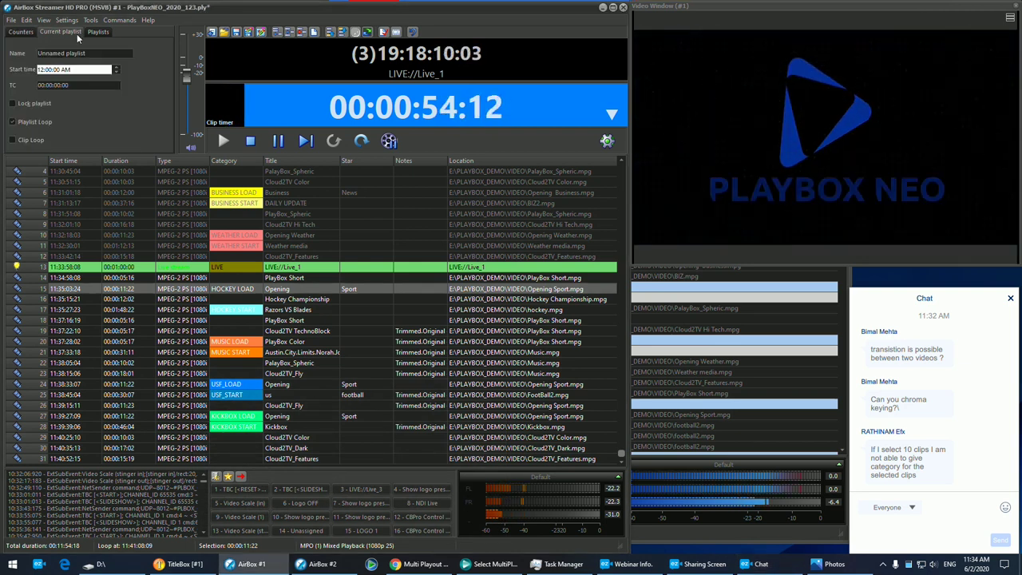
pyautogui.click(92, 32)
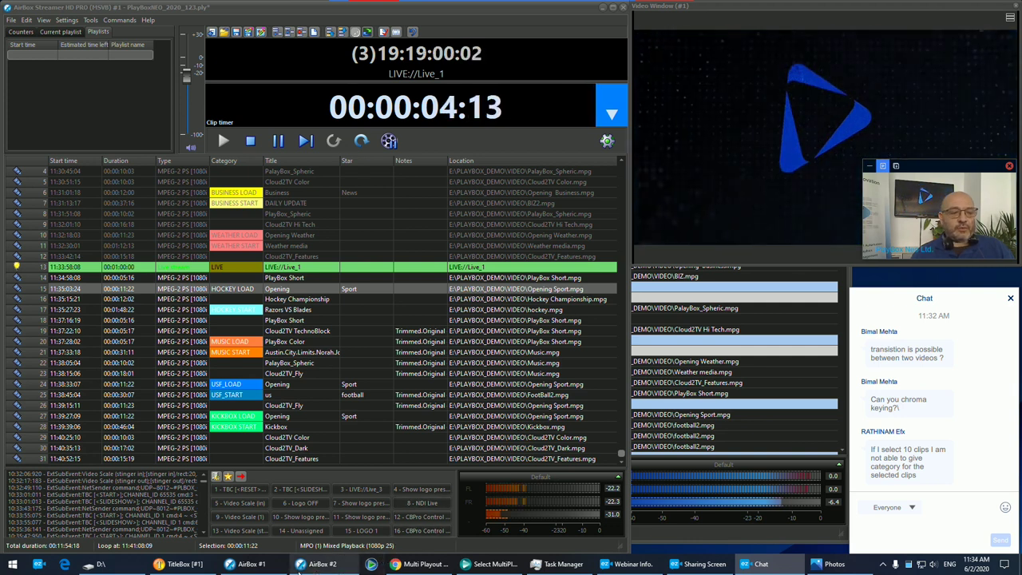
# - In Multi Playout Manager, insert the D media clips Cloud2TV TechnoBlock.mpg through hockey_1.mpg below the PlayBox Short clip that follows Razors VS Blades in AirBox1
pyautogui.click(421, 563)
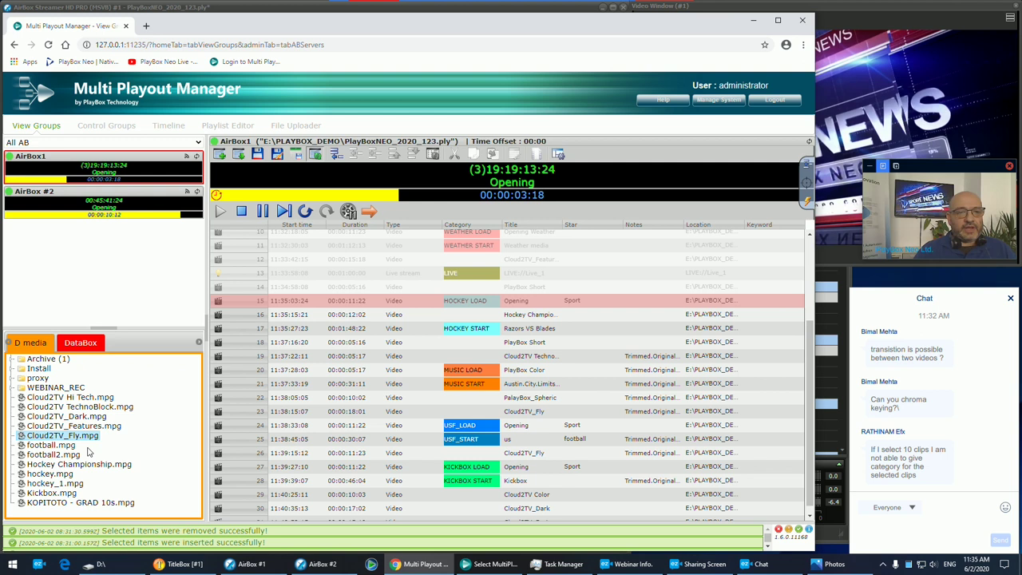
pyautogui.click(72, 406)
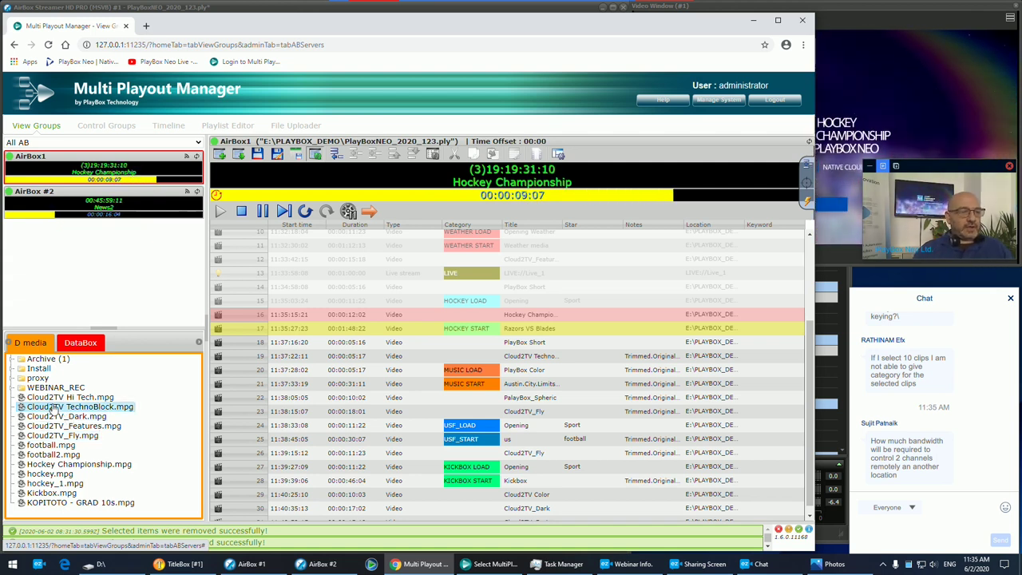
pyautogui.keyDown('shift'); pyautogui.click(64, 483); pyautogui.keyUp('shift')
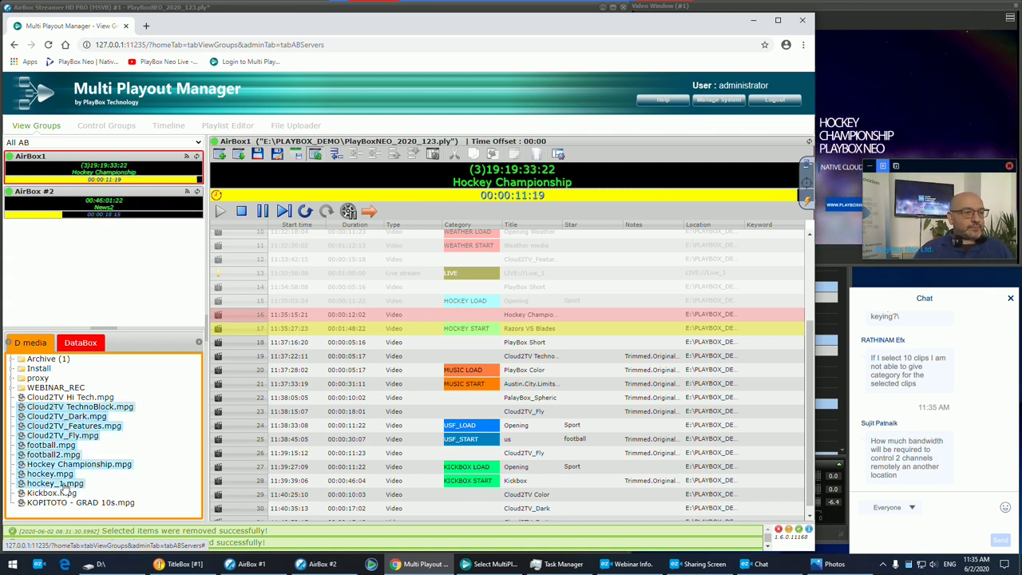
pyautogui.moveTo(59, 425); pyautogui.dragTo(491, 345)
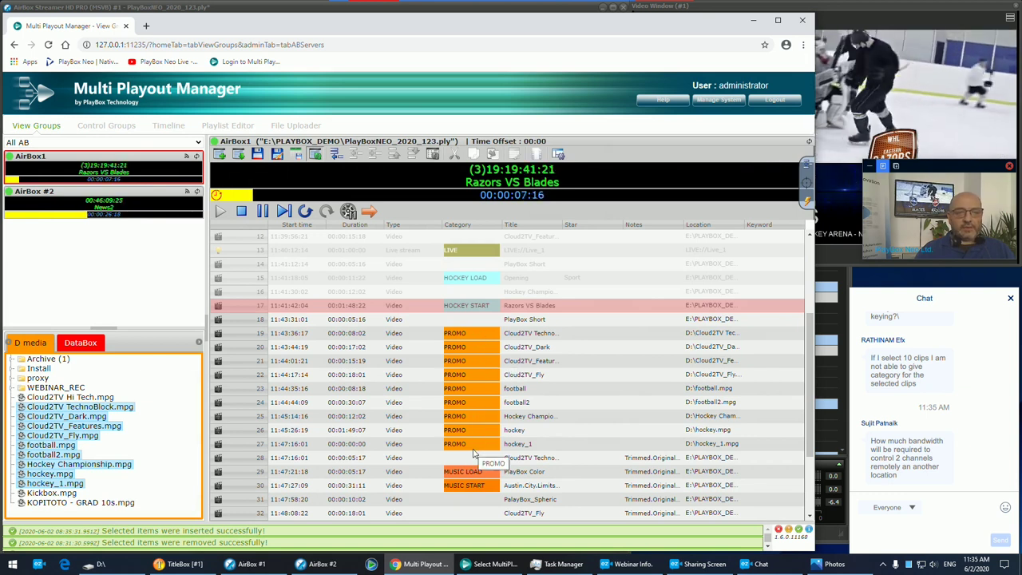
# - Remove the inserted PROMO clips, Cloud2TV TechnoBlock through hockey_1, from the AirBox1 playlist
pyautogui.click(473, 336)
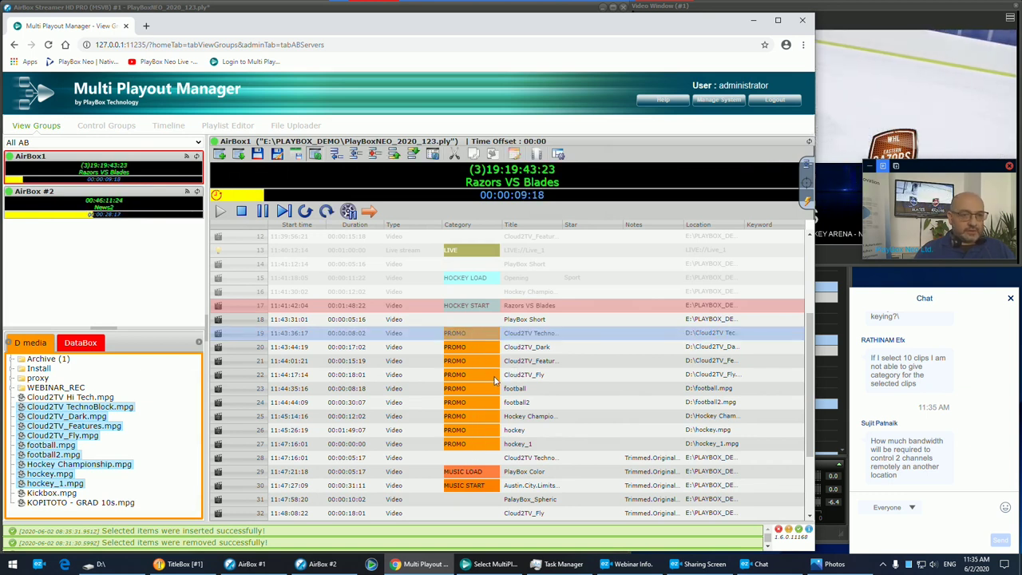
pyautogui.keyDown('shift'); pyautogui.click(489, 447); pyautogui.keyUp('shift')
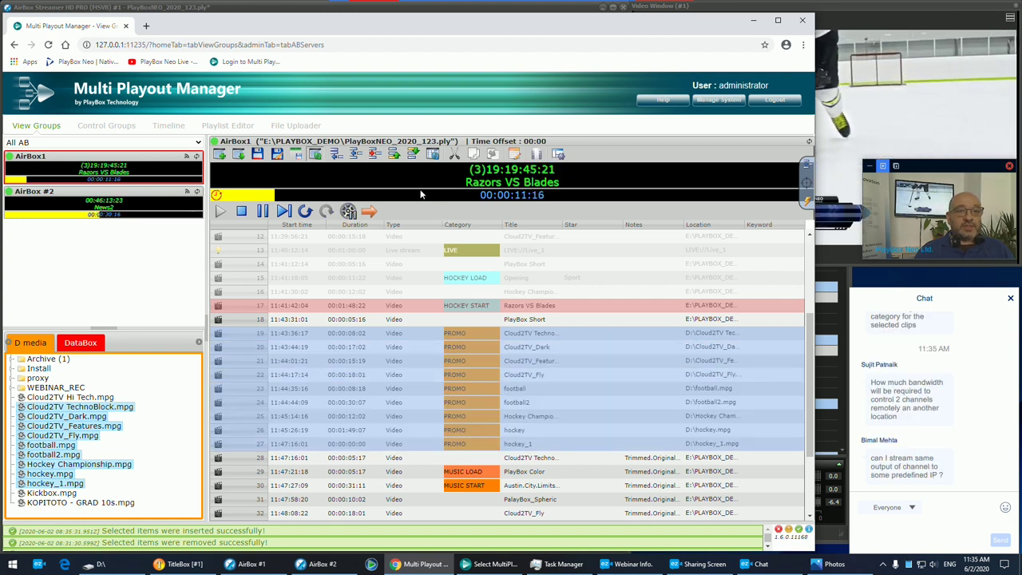
pyautogui.click(372, 154)
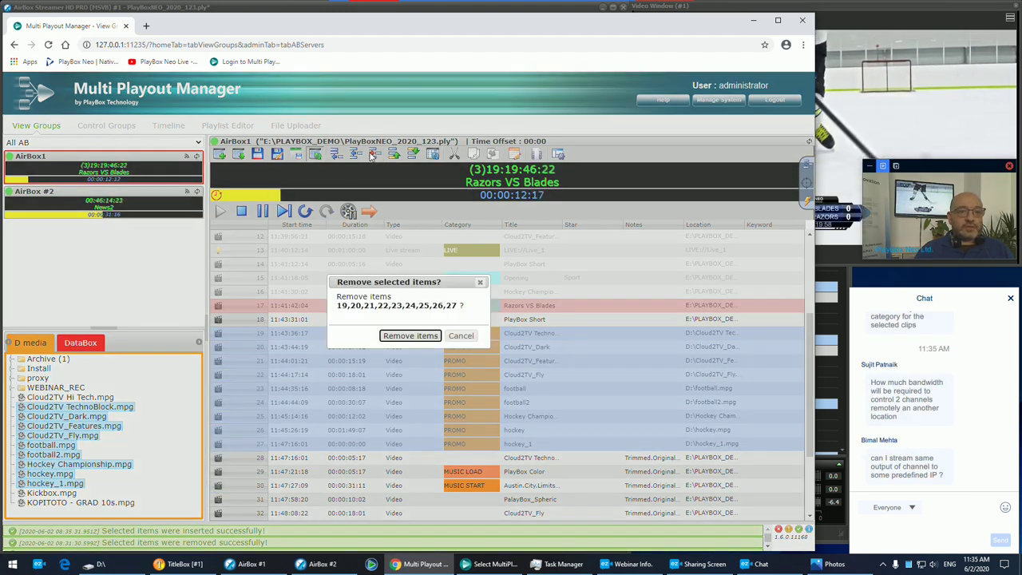
pyautogui.click(409, 336)
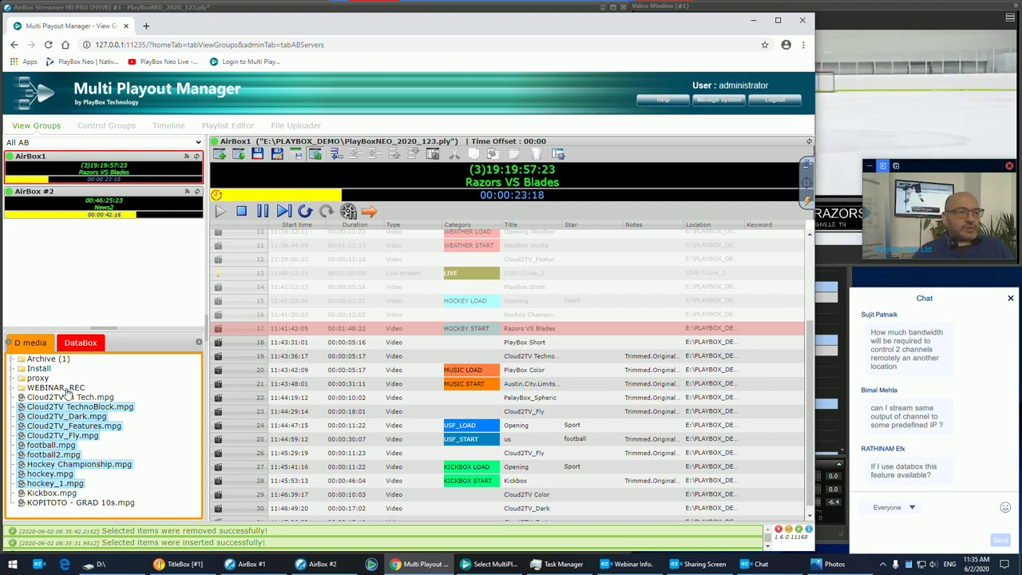
# - View the DataBox media list, select its Cloud2TV_Features clip, and return to the D media list
pyautogui.click(81, 344)
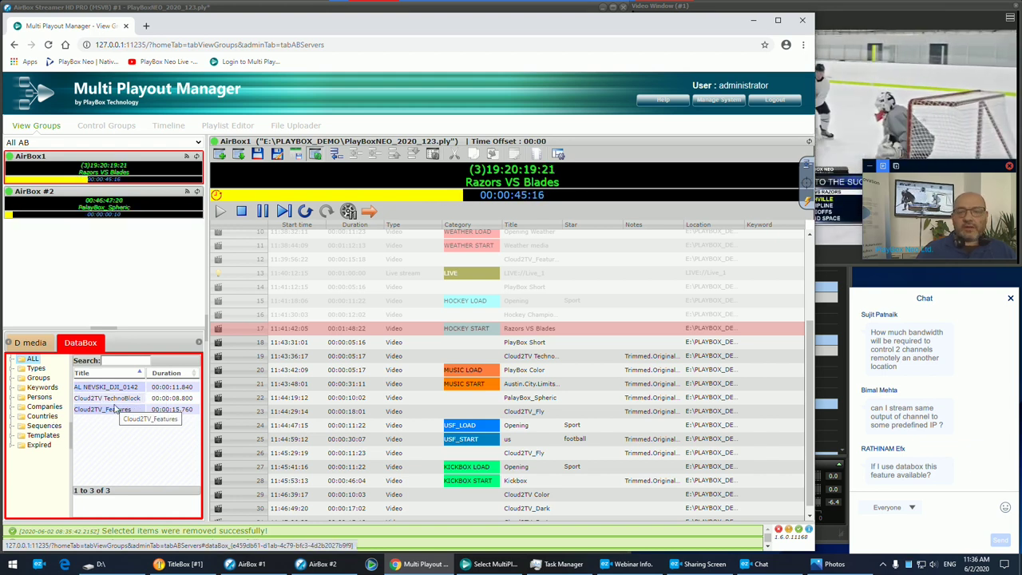
pyautogui.click(116, 409)
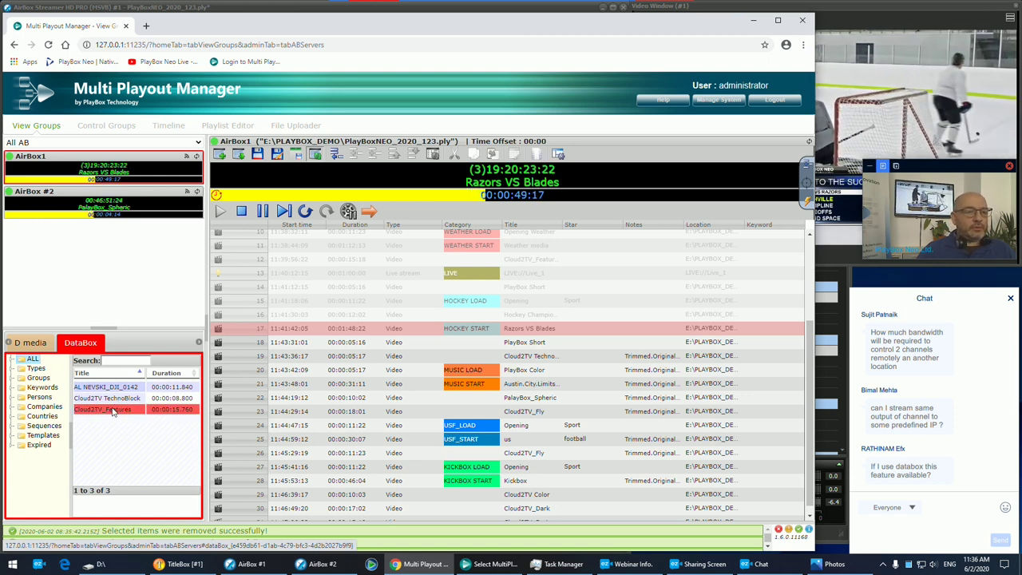
pyautogui.click(30, 344)
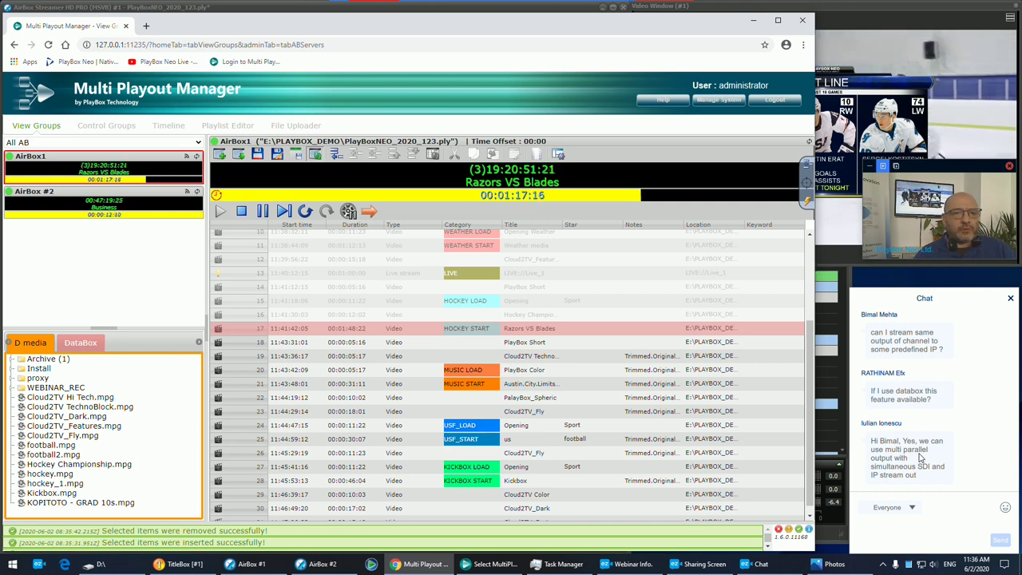
# - Minimize the Multi Playout Manager browser window, and bring up AirBox #2 and shut it down
pyautogui.moveTo(723, 24)
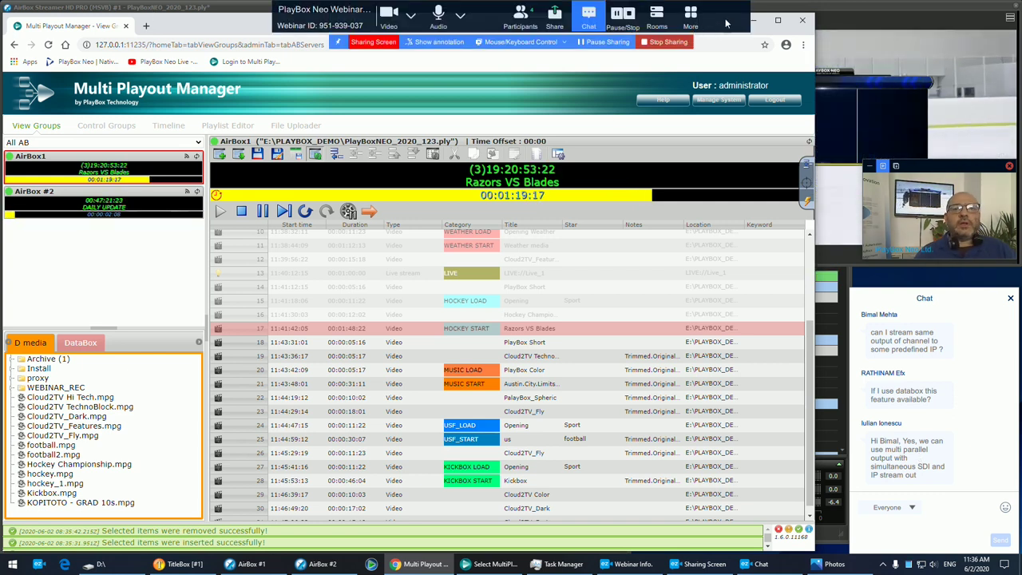
pyautogui.click(753, 19)
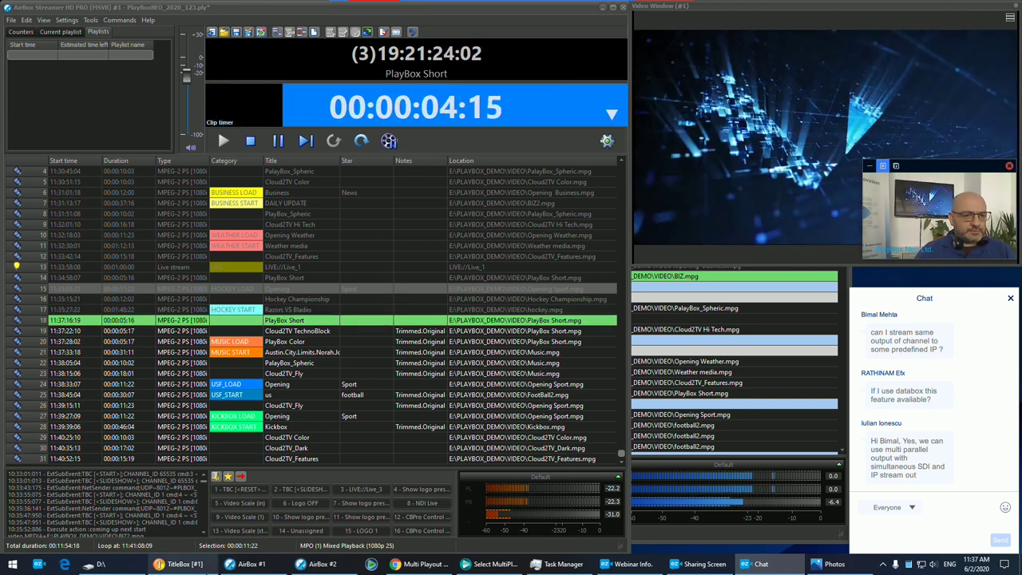
pyautogui.click(322, 564)
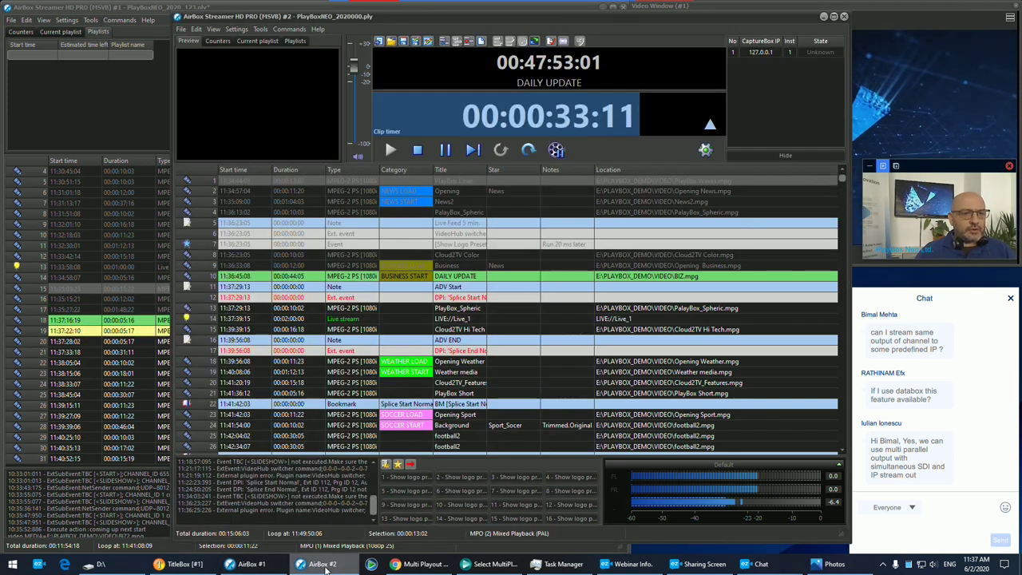
pyautogui.click(844, 16)
pyautogui.click(518, 318)
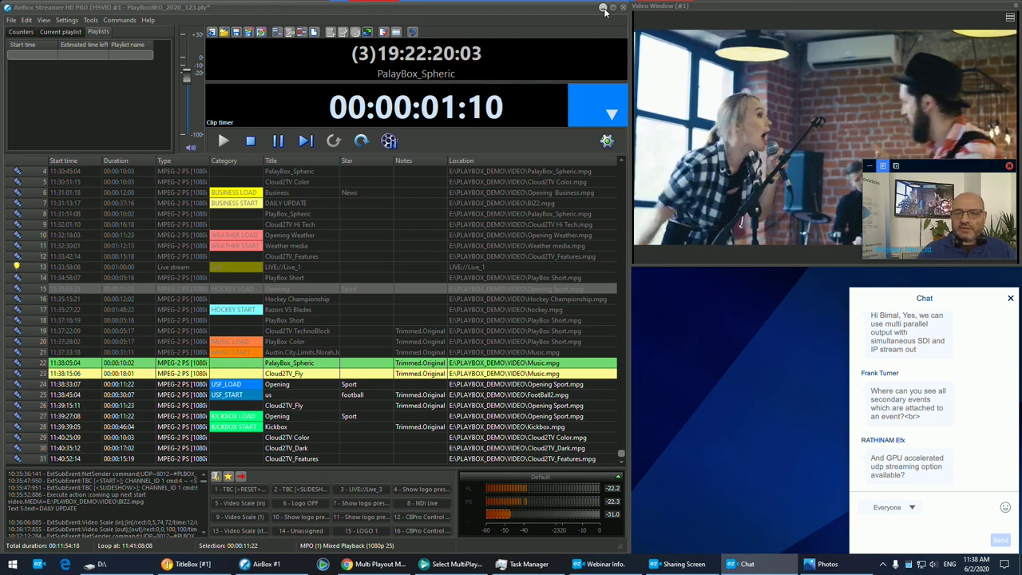
# - Open the output settings of AirBox #1 and view the configured outputs, selecting Internet Streaming 2
pyautogui.moveTo(604, 10)
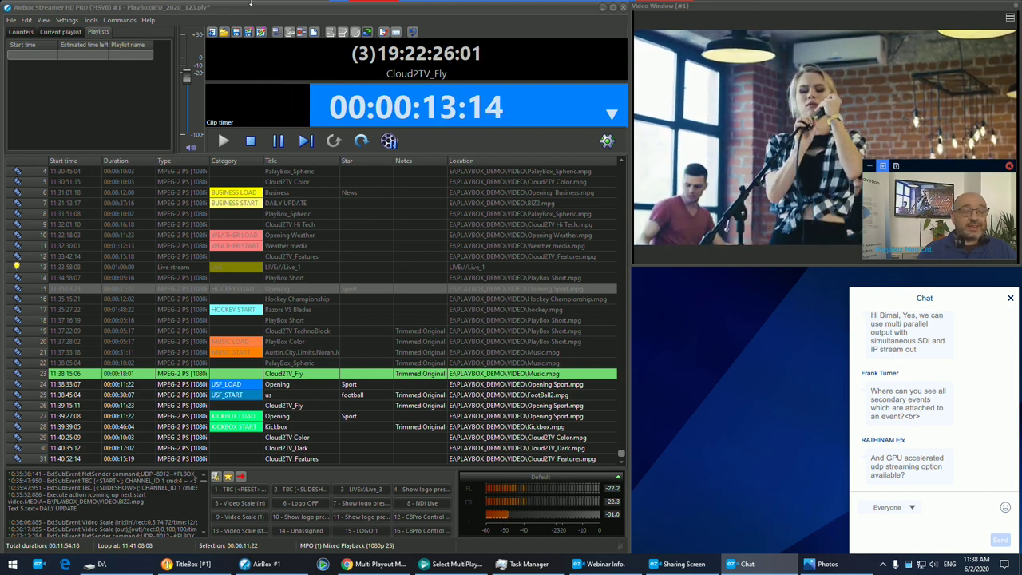
pyautogui.click(67, 24)
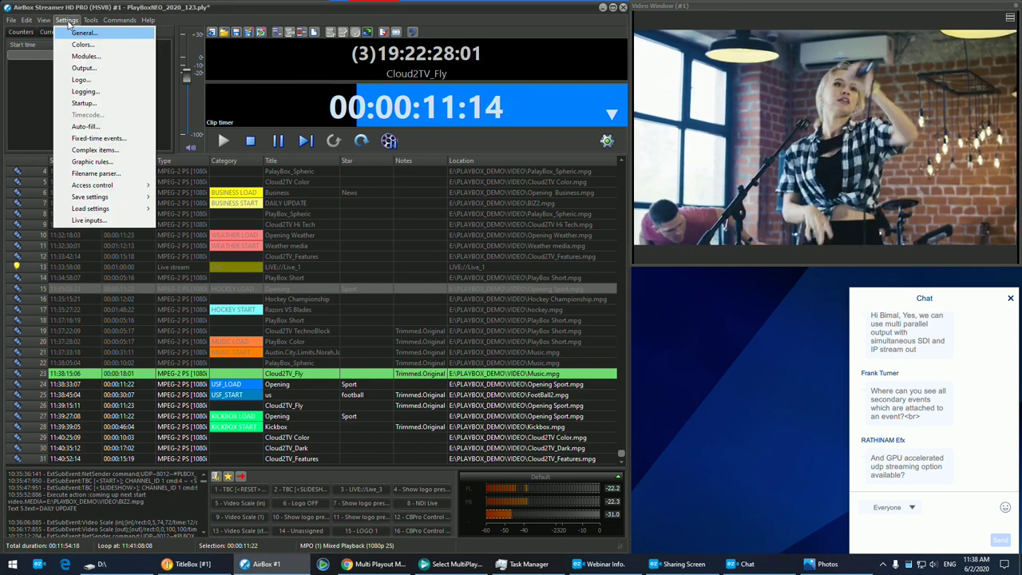
pyautogui.click(99, 69)
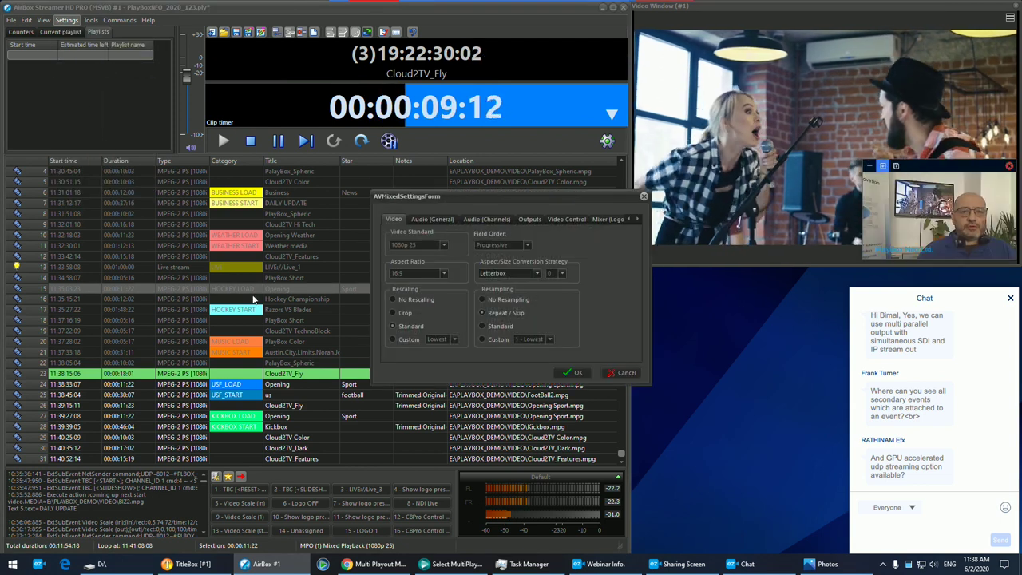
pyautogui.click(530, 219)
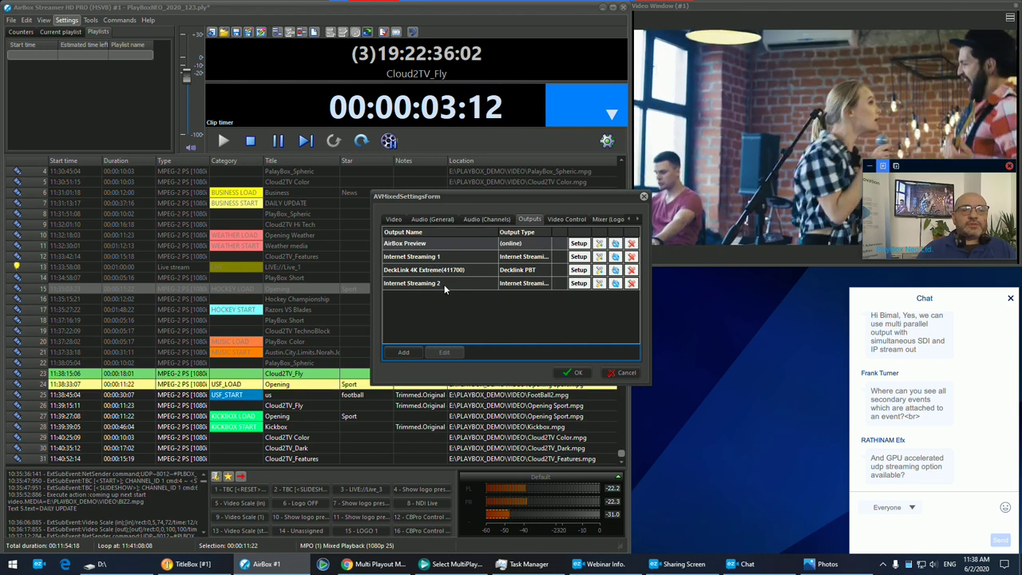
pyautogui.click(445, 289)
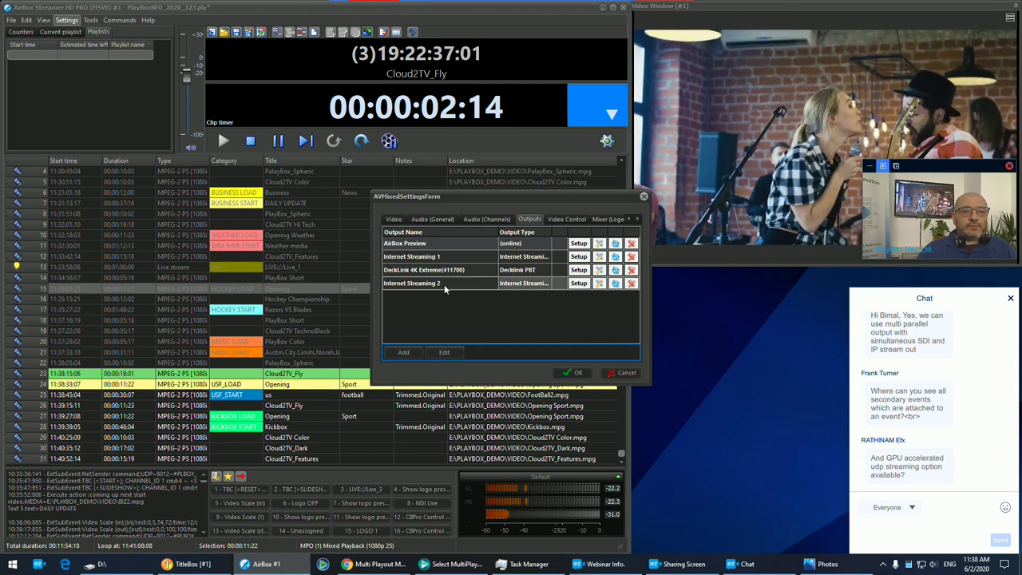
# - View the available streaming formats and video codecs in the Internet Streaming 2 writer setup, and cancel both settings dialogs
pyautogui.click(581, 285)
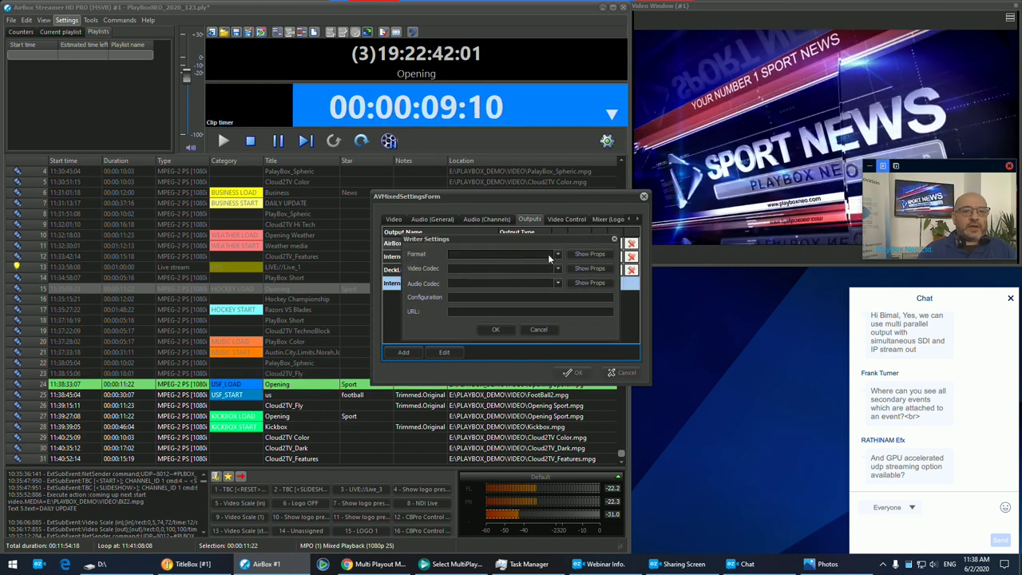
pyautogui.click(557, 254)
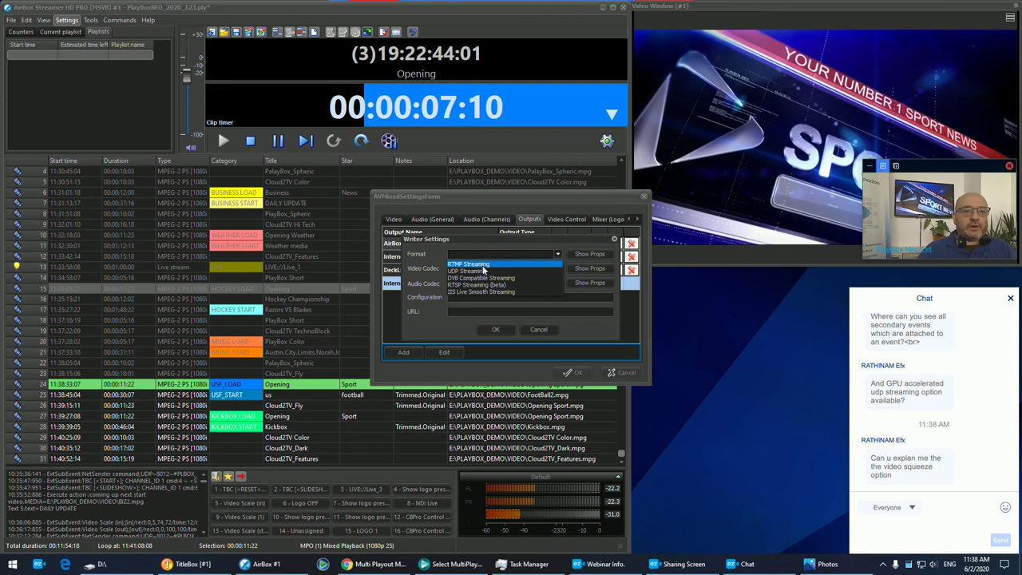
pyautogui.click(508, 254)
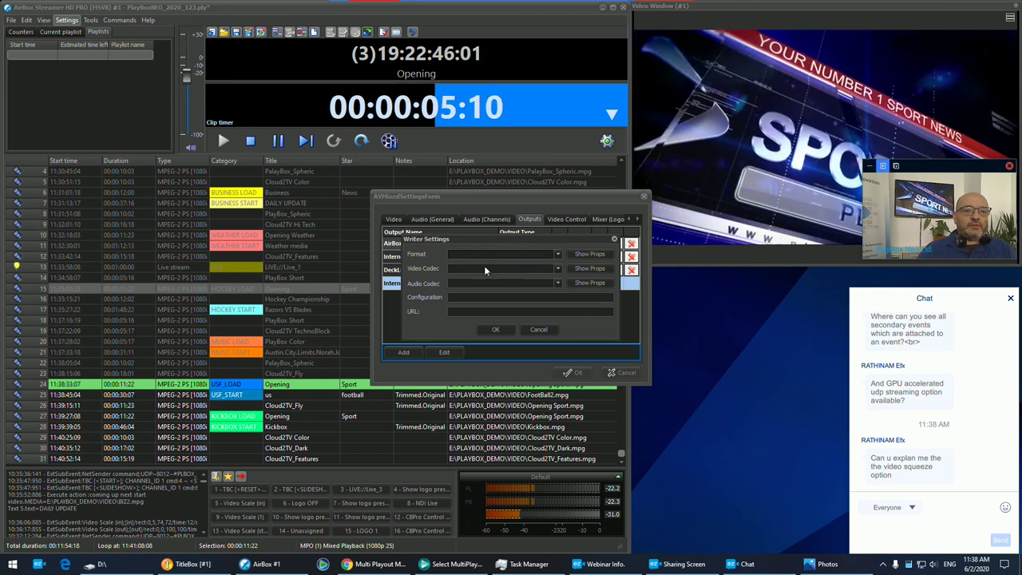
pyautogui.click(484, 267)
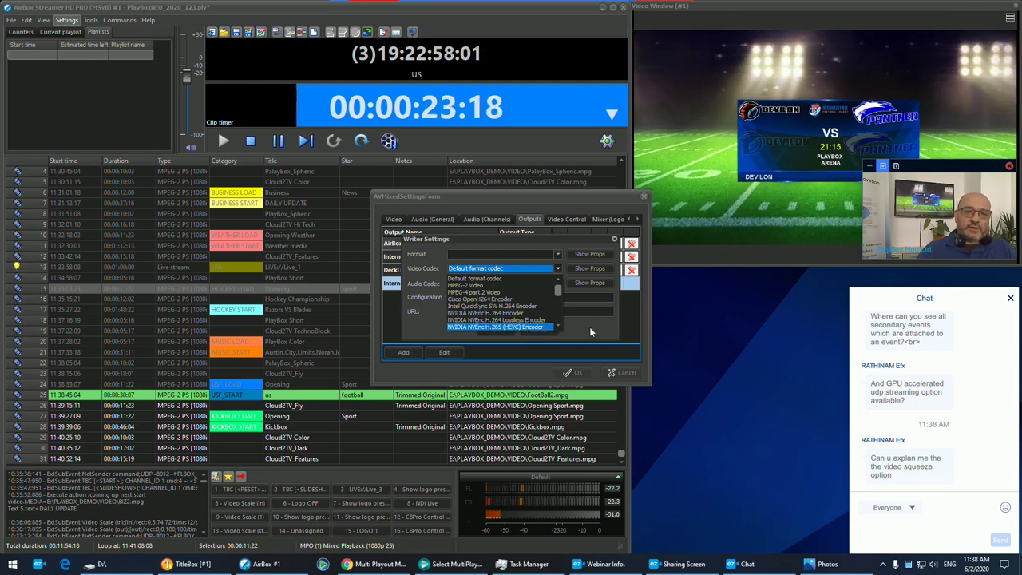
pyautogui.click(589, 326)
pyautogui.click(541, 329)
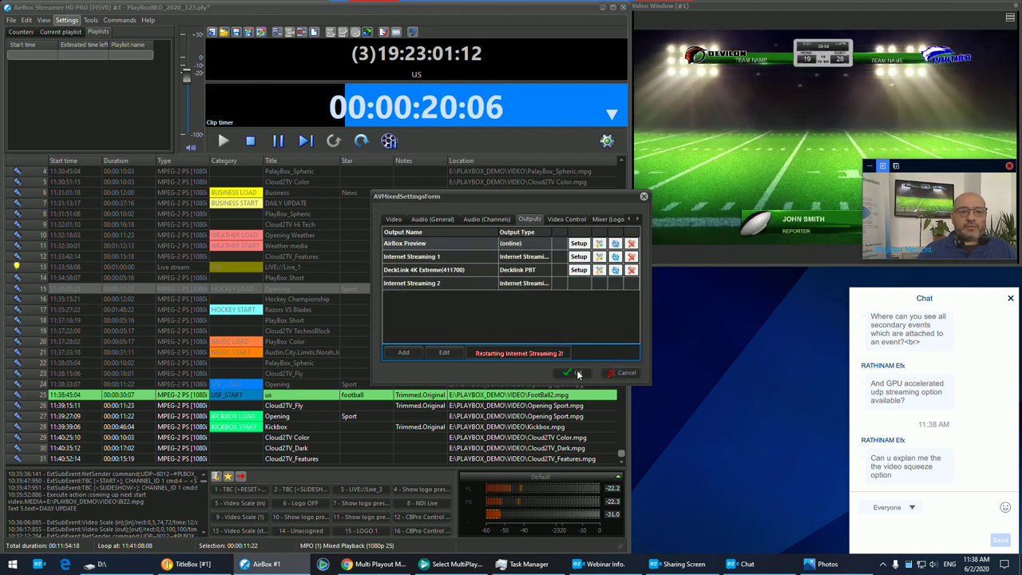
pyautogui.click(618, 373)
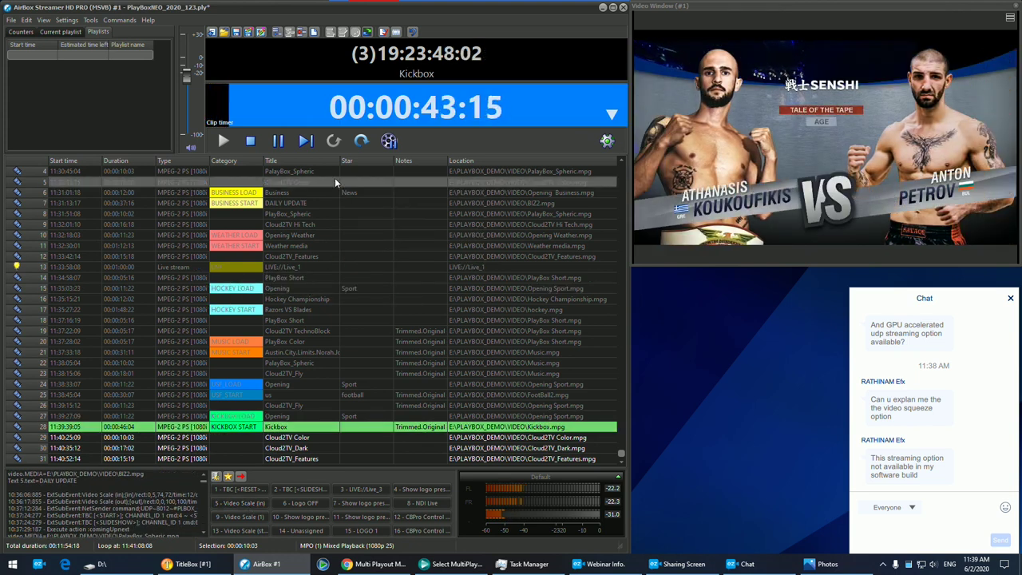
# - Jump playback to the NEWS LOAD Opening clip near the start of the playlist, and move the webcam window clear of the video preview
pyautogui.scroll(1, 336, 183)
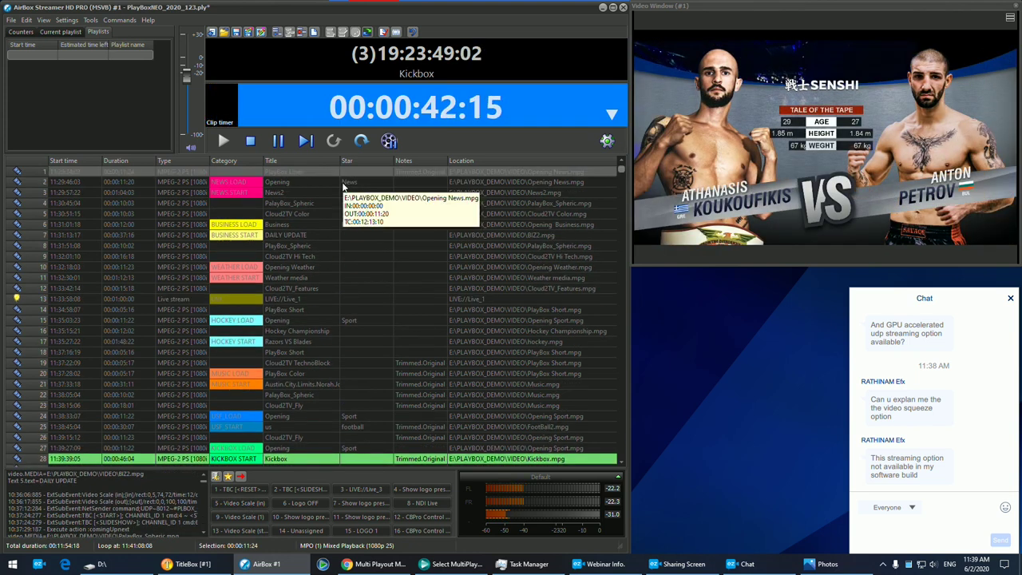
pyautogui.click(330, 188)
pyautogui.click(361, 140)
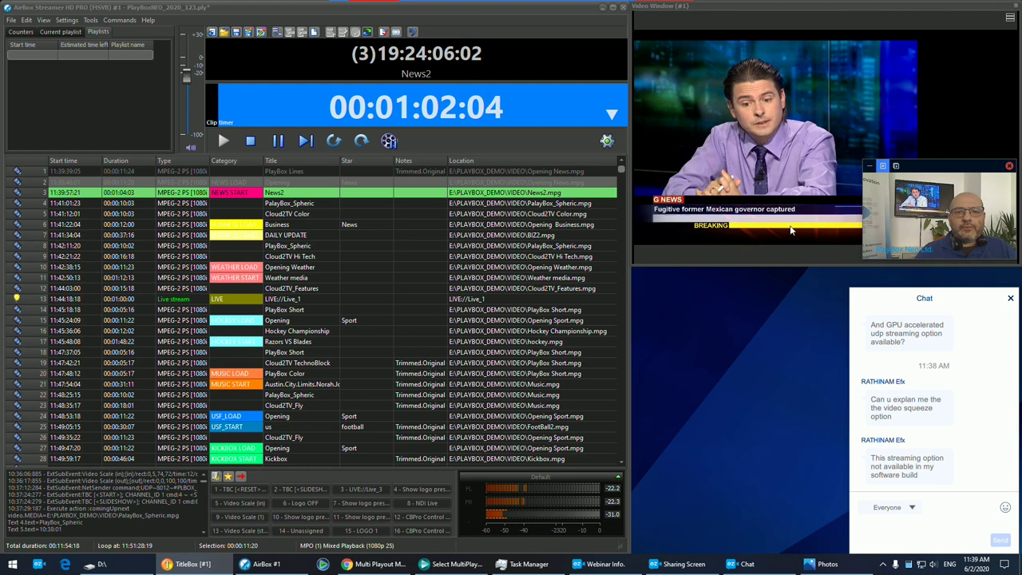
pyautogui.moveTo(970, 173); pyautogui.dragTo(784, 302)
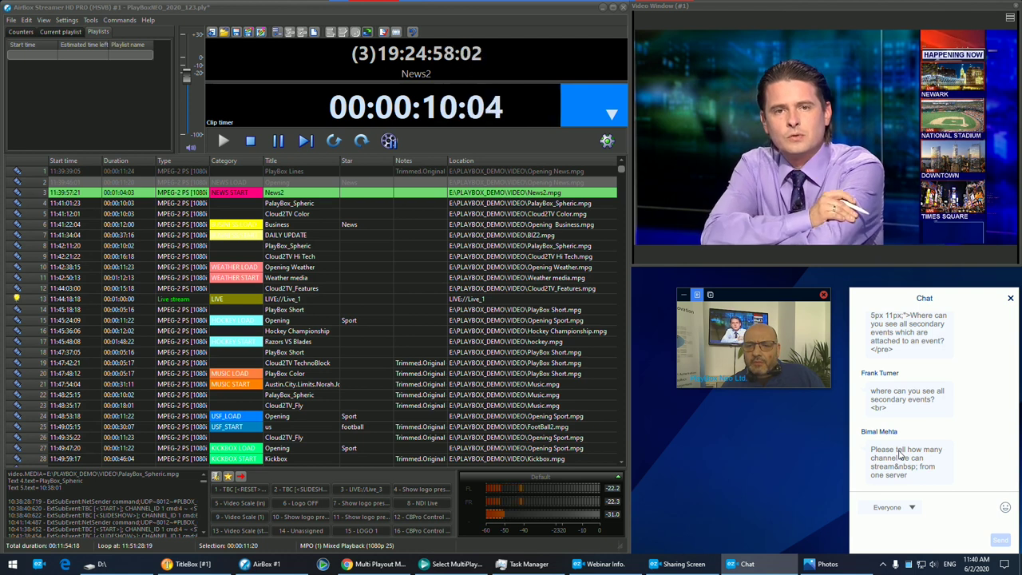
# - Read the audience's chat questions about secondary events and the number of channels per server
pyautogui.scroll(3, 900, 454)
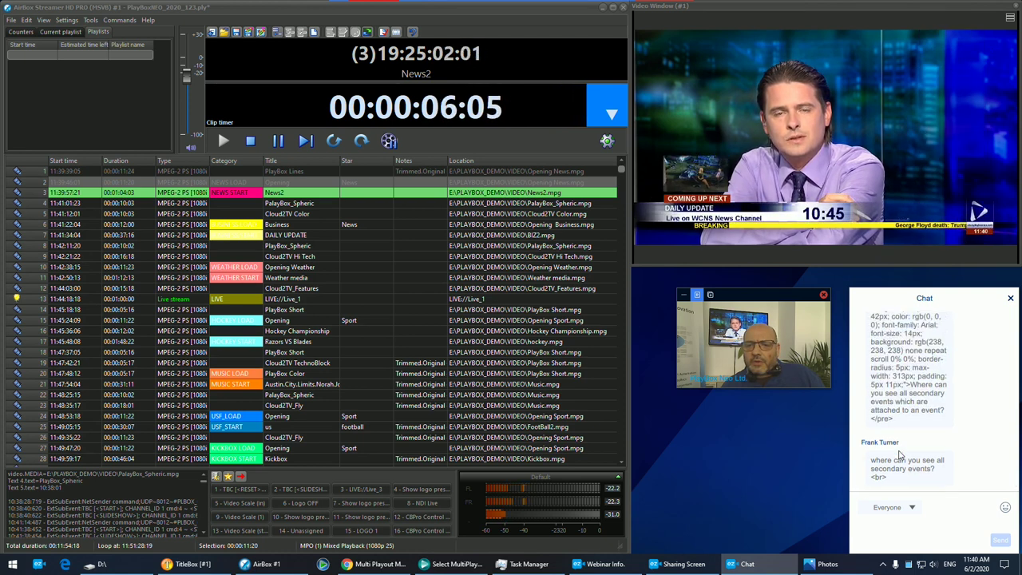
pyautogui.scroll(2, 900, 454)
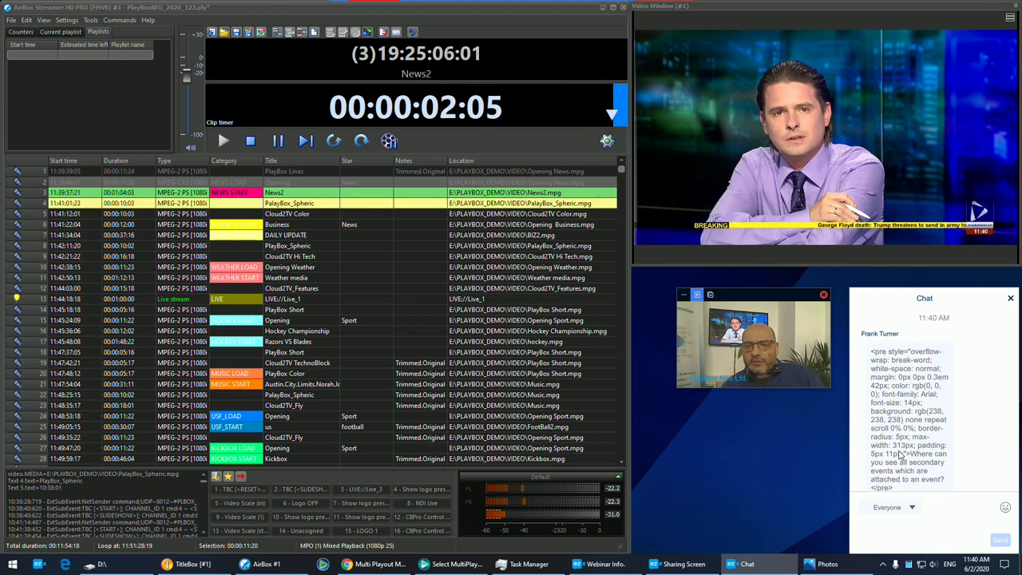
pyautogui.scroll(-4, 900, 447)
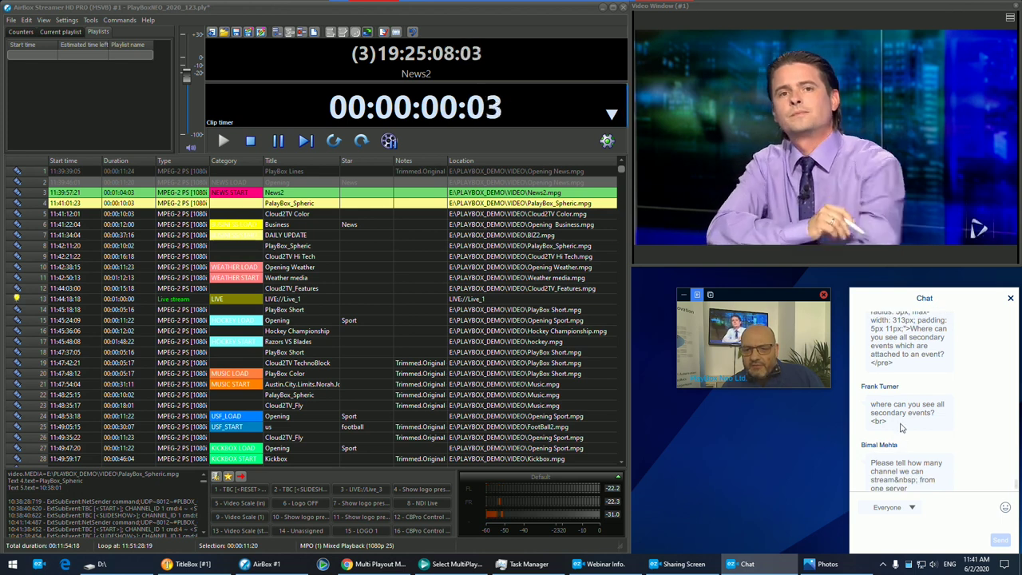
# - Examine the options for inserting items and events before the PlayBox Short clip that follows the live stream in the AirBox playlist
pyautogui.rightClick(273, 312)
pyautogui.moveTo(306, 334)
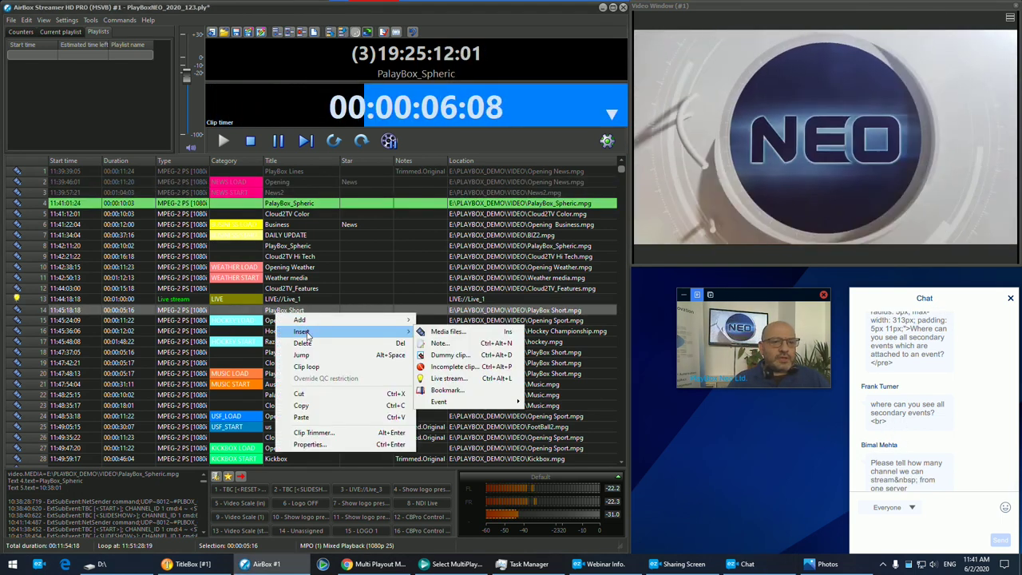
pyautogui.moveTo(479, 401)
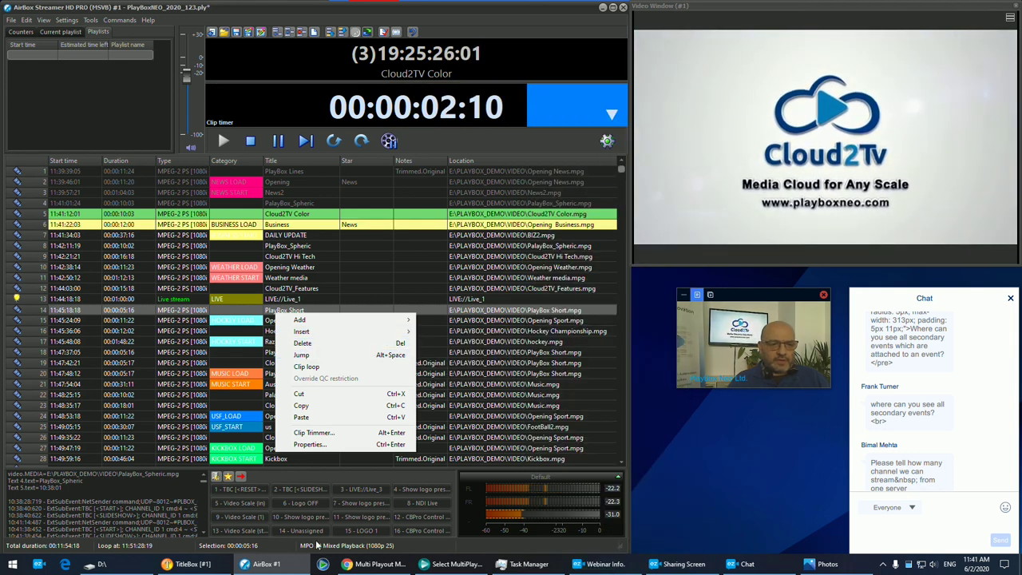
# - Switch to Multi Playout Manager and view the list of items and events that can be inserted at the HOCKEY LOAD Opening clip
pyautogui.click(374, 564)
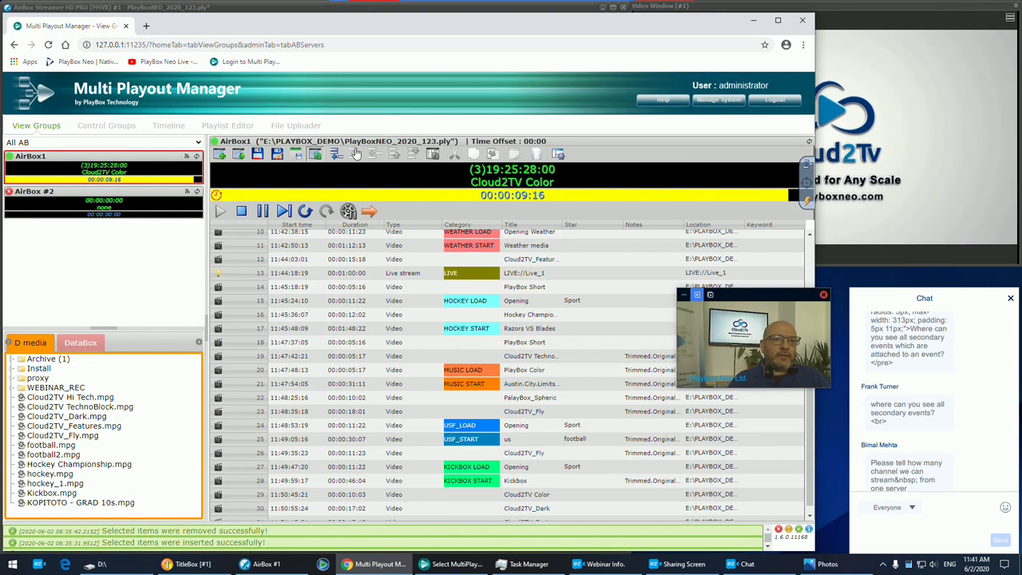
pyautogui.click(392, 301)
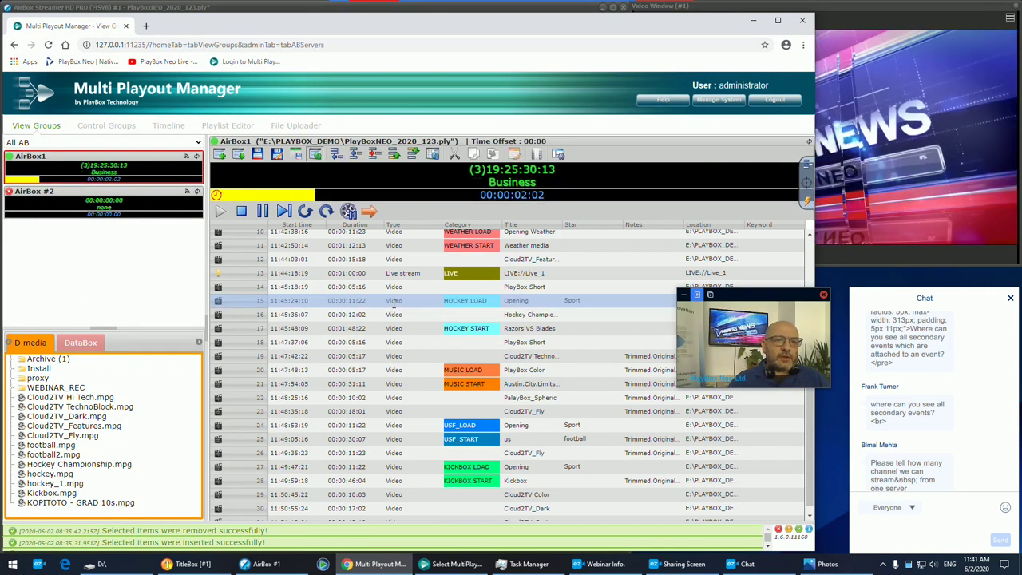
pyautogui.click(356, 154)
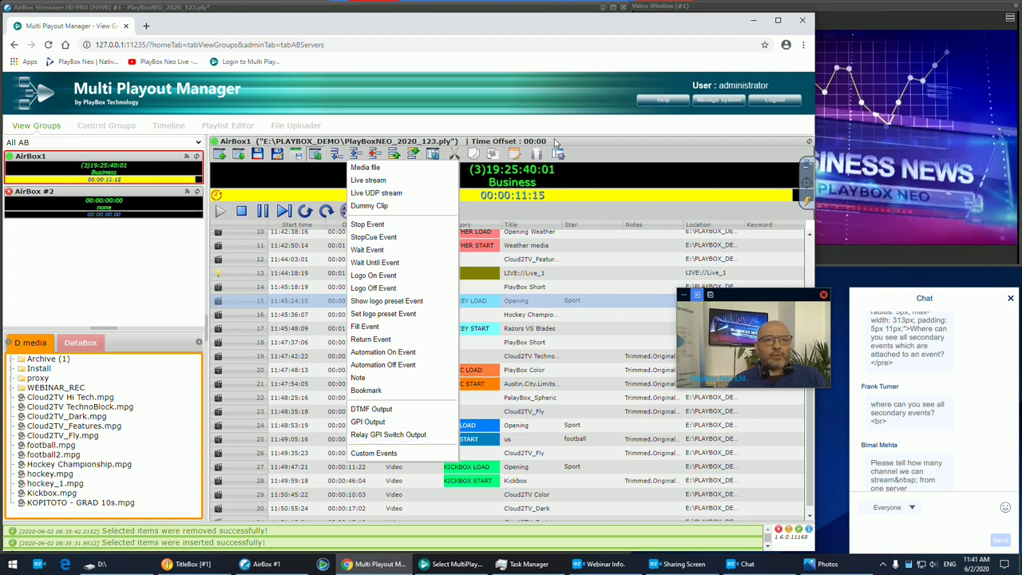
pyautogui.click(449, 45)
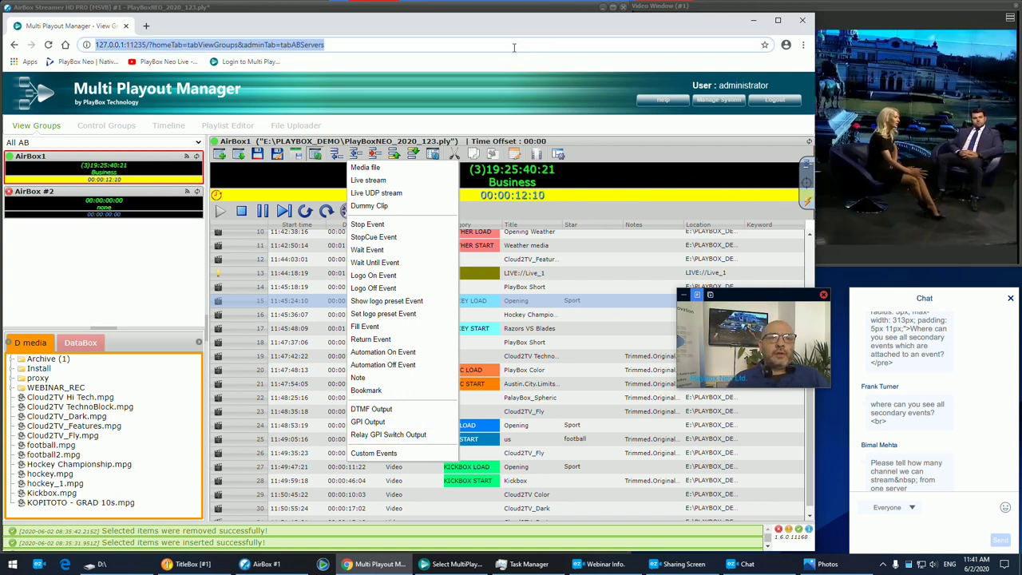
# - Read the newest audience questions in the chat, and return to the AirBox playlist with the Multi Playout Manager's insert list dismissed
pyautogui.click(969, 414)
pyautogui.scroll(-1, 966, 418)
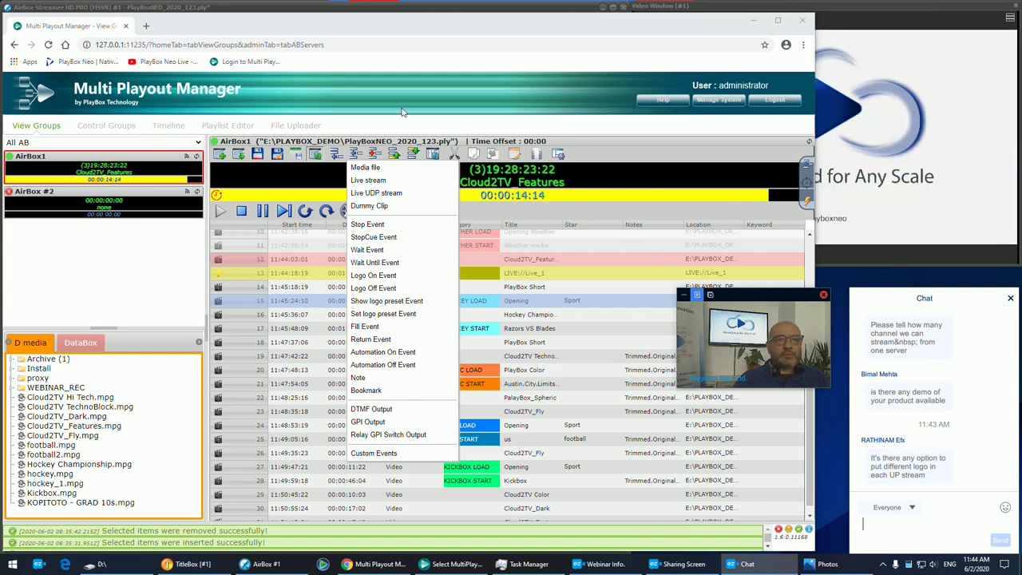
pyautogui.click(479, 90)
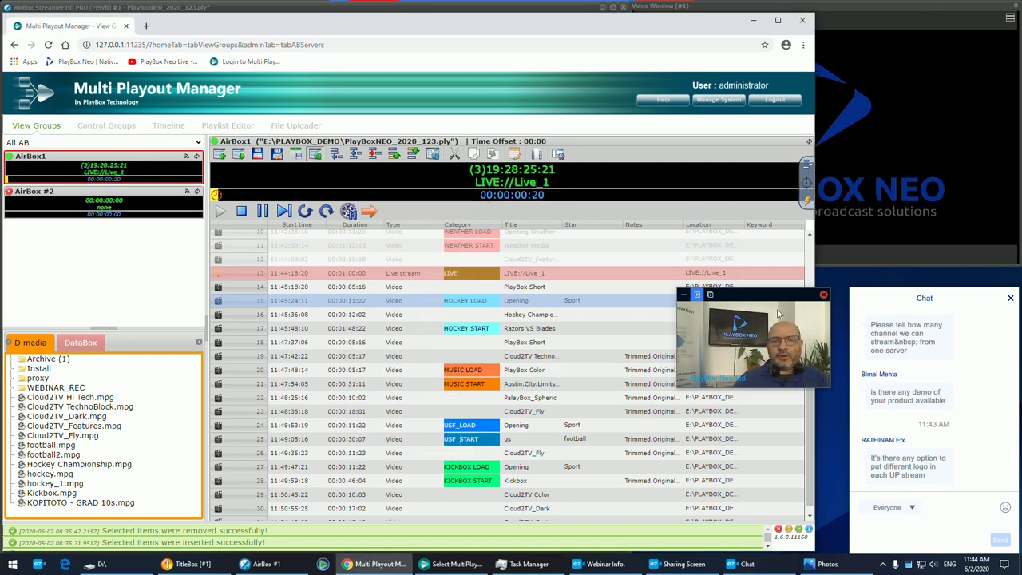
pyautogui.click(753, 23)
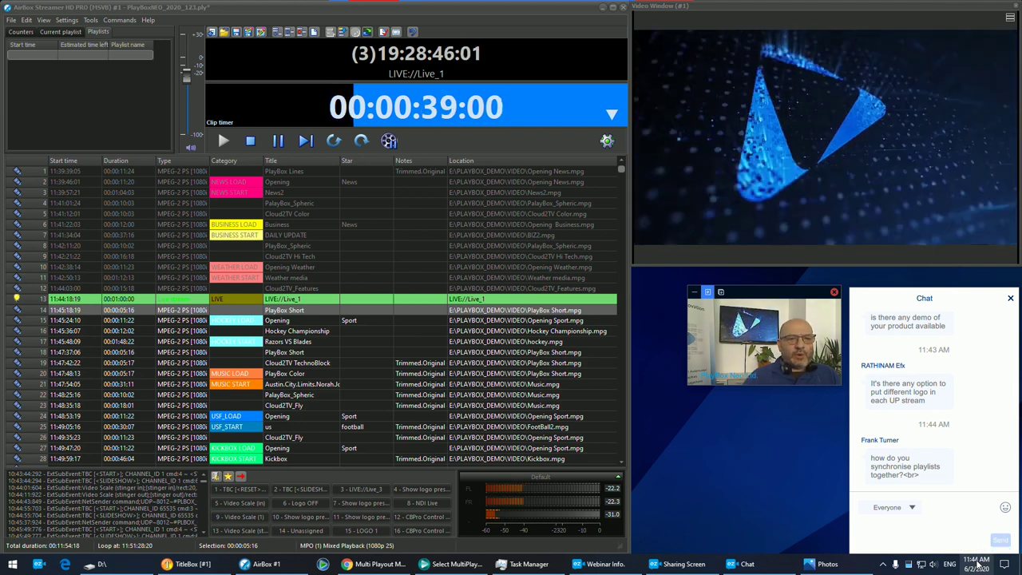
# - View the Control Groups page in Multi Playout Manager, go back to View Groups, and return to the AirBox playlist
pyautogui.click(395, 564)
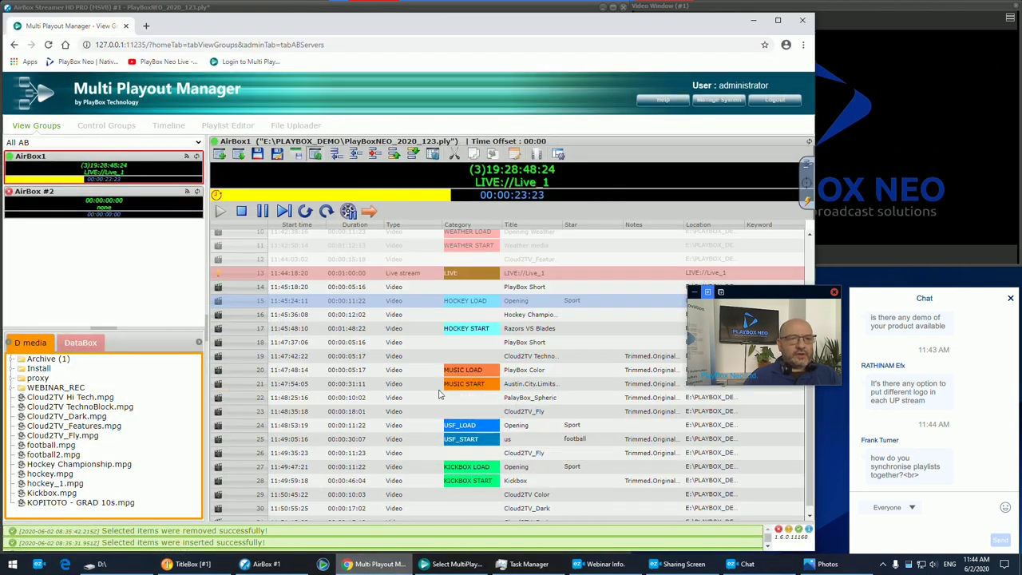
pyautogui.click(93, 130)
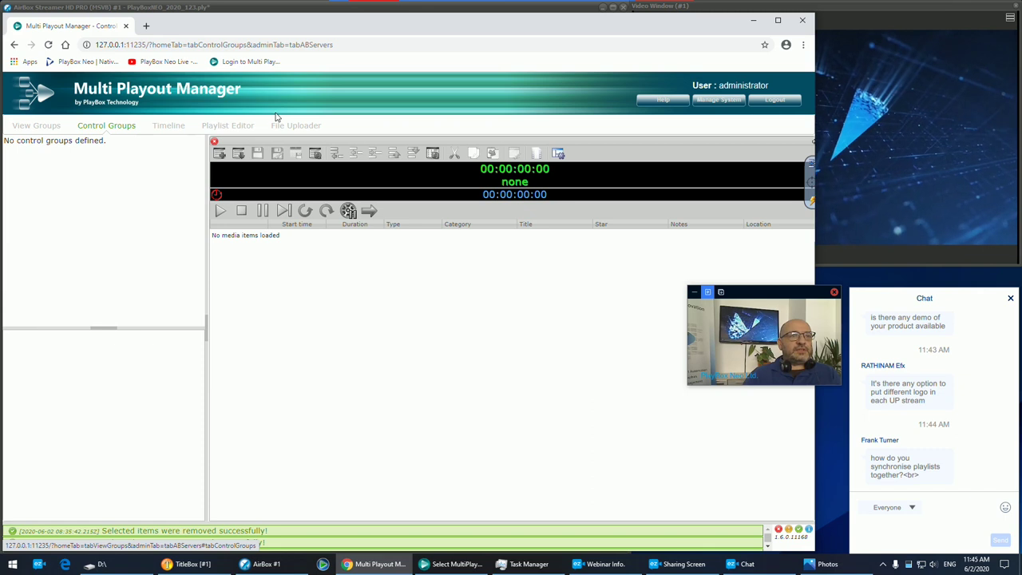
pyautogui.click(24, 128)
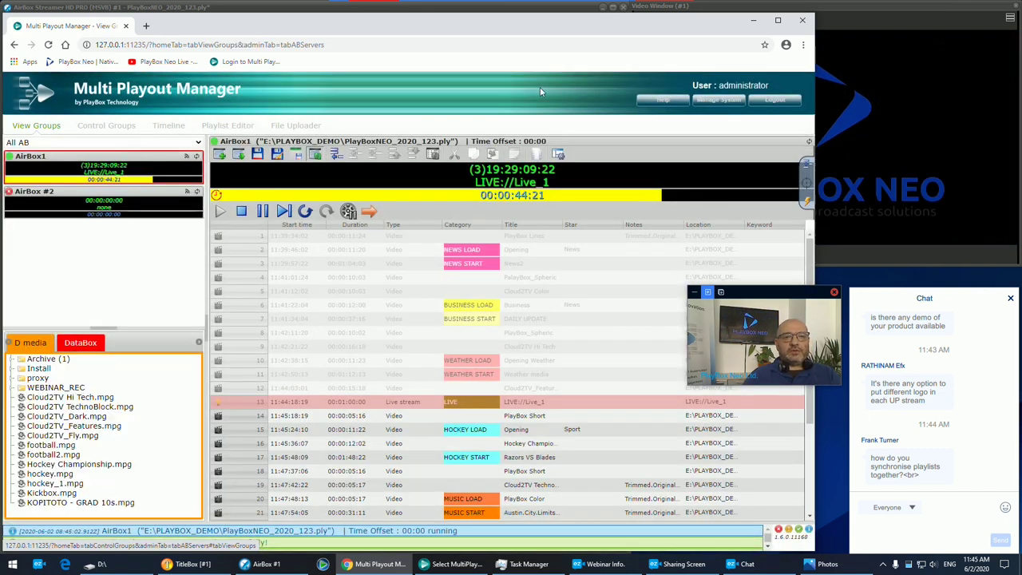
pyautogui.click(752, 22)
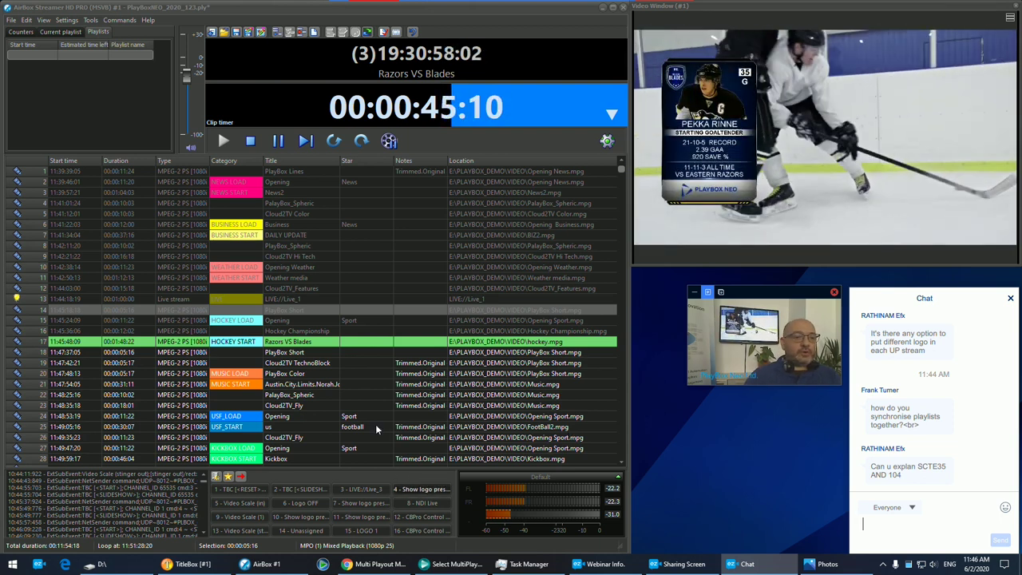
# - Examine the event types that can be inserted before the MUSIC LOAD PlayBox Color clip, and dismiss the list
pyautogui.rightClick(293, 378)
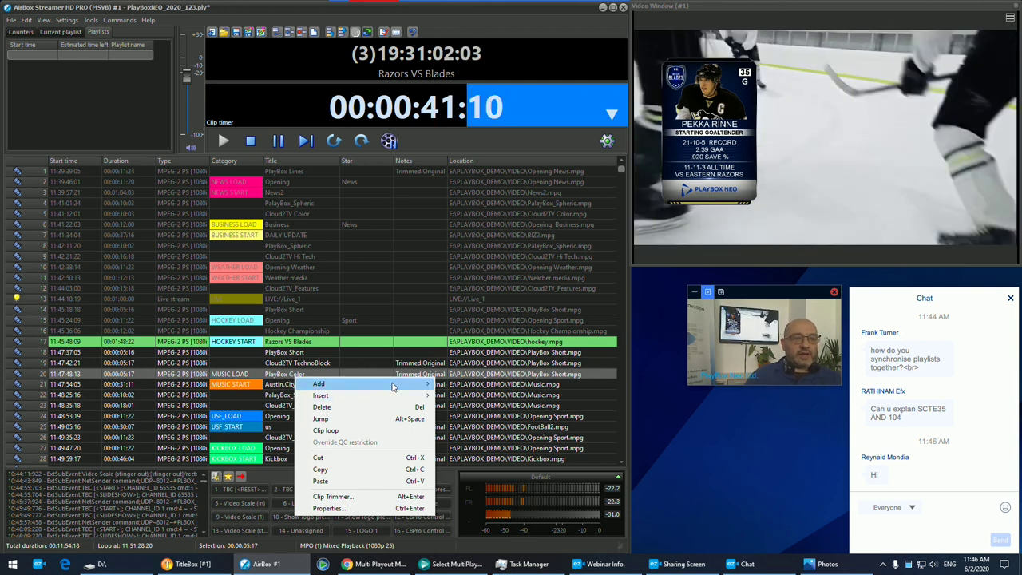
pyautogui.moveTo(390, 397)
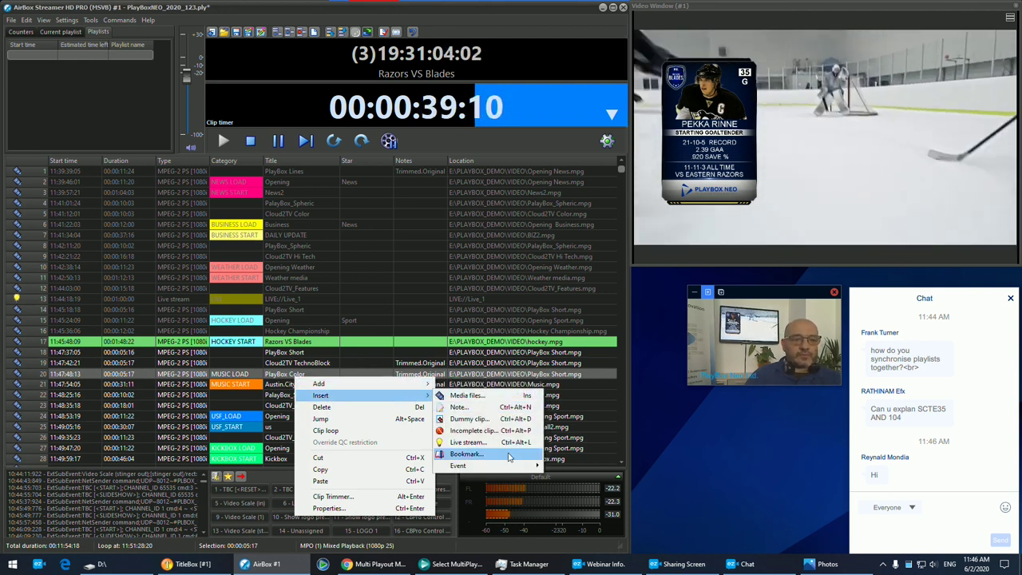
pyautogui.moveTo(471, 465)
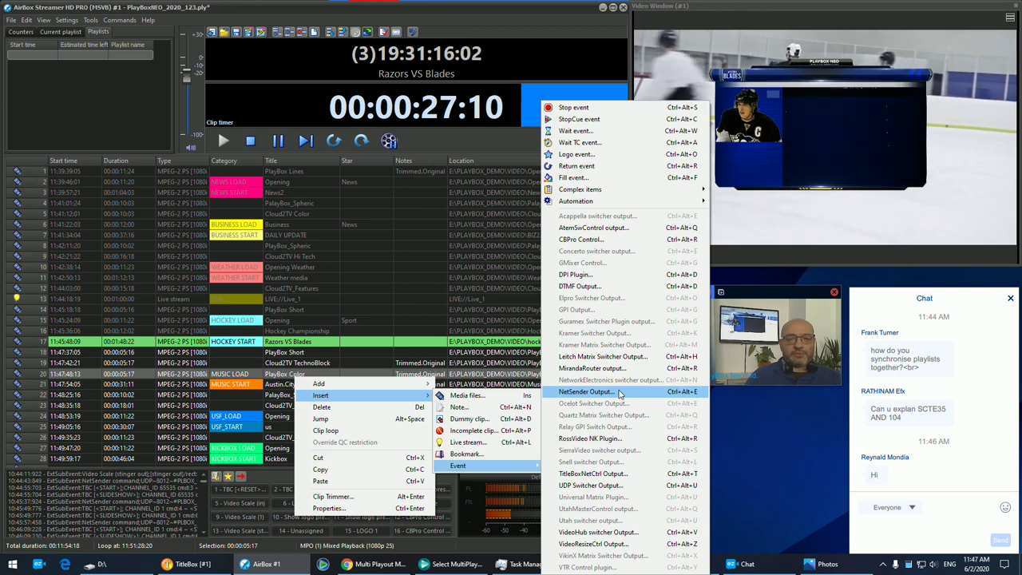
pyautogui.click(736, 444)
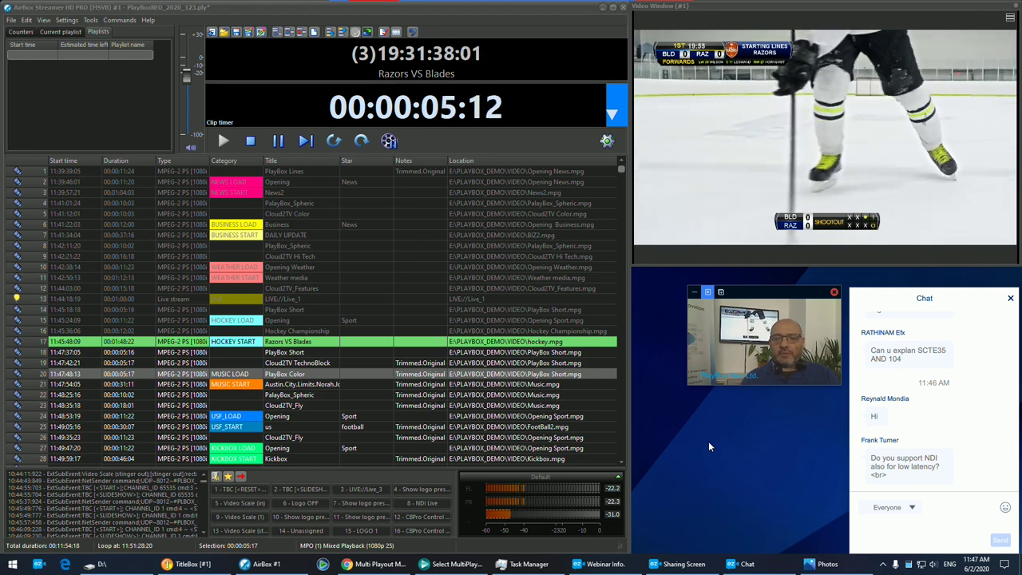
# - Open the live inputs editor, view the source settings of Live_3 and Live_2, and cancel the editor
pyautogui.click(879, 520)
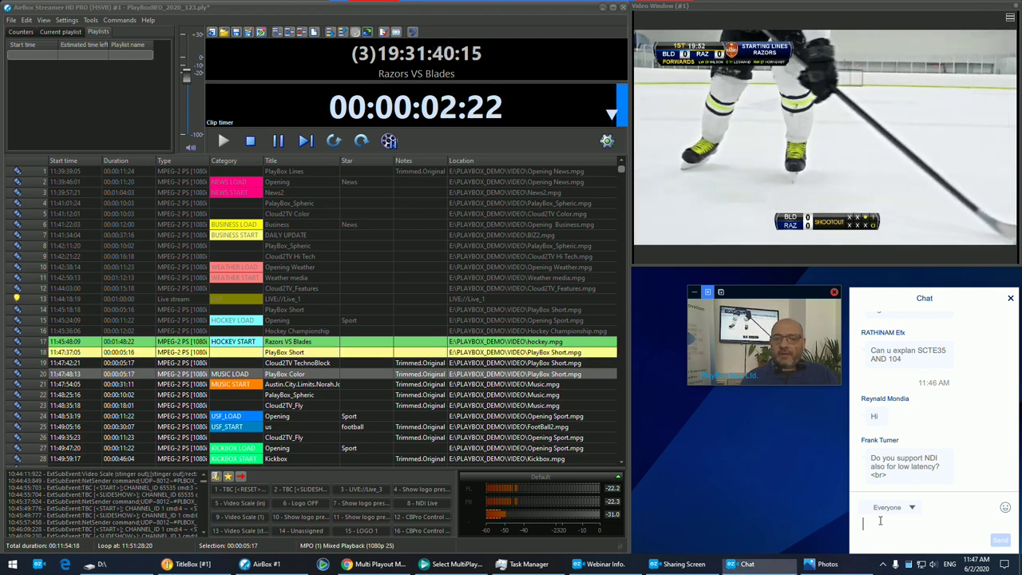
pyautogui.click(63, 21)
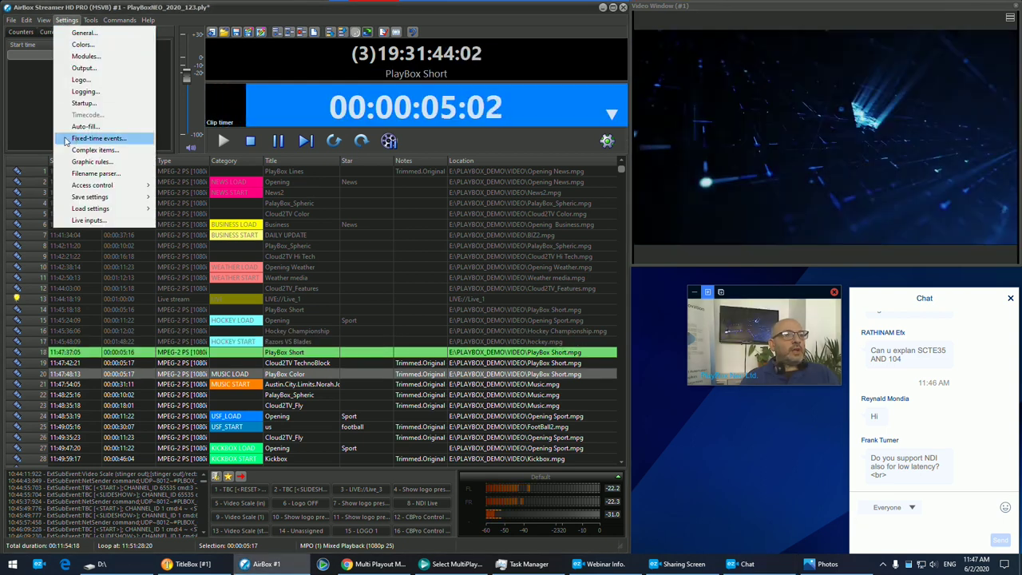
pyautogui.press('Escape')
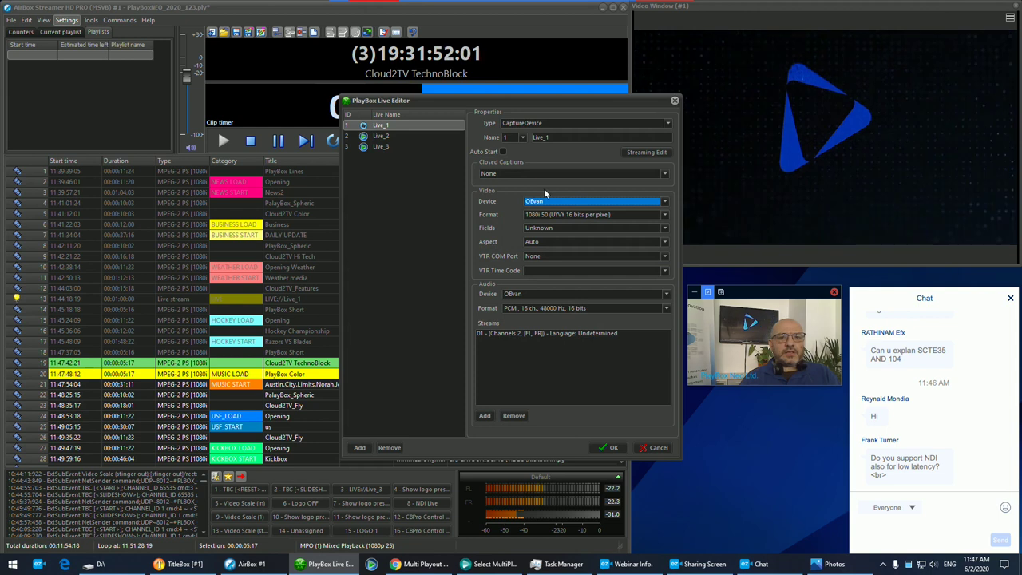
pyautogui.click(389, 146)
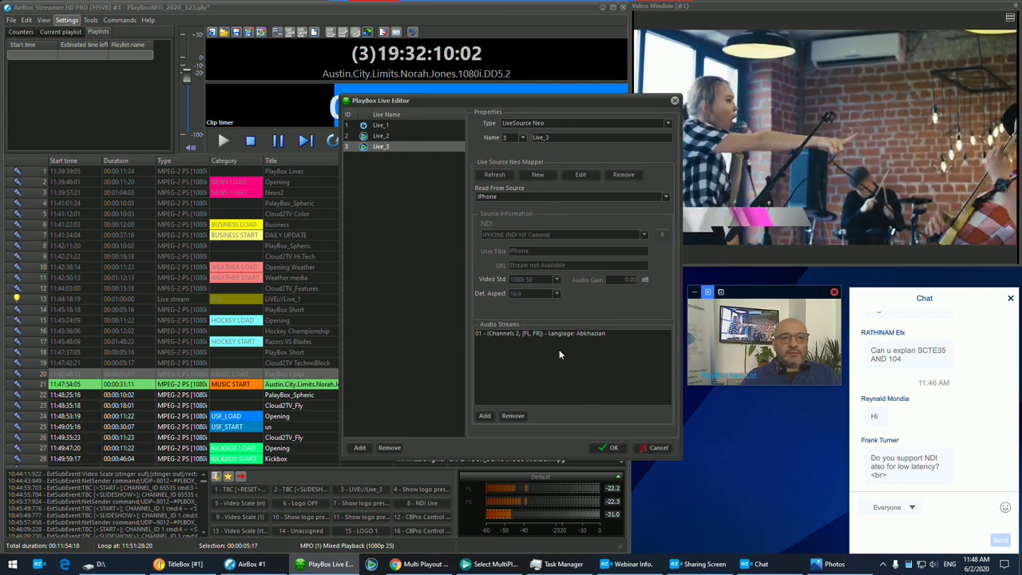
pyautogui.click(382, 135)
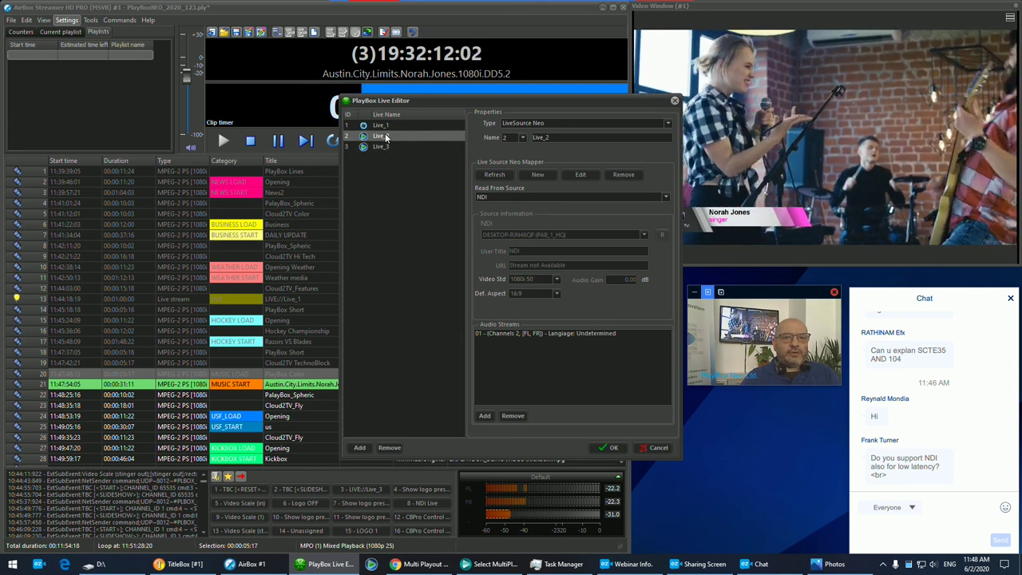
pyautogui.moveTo(328, 569)
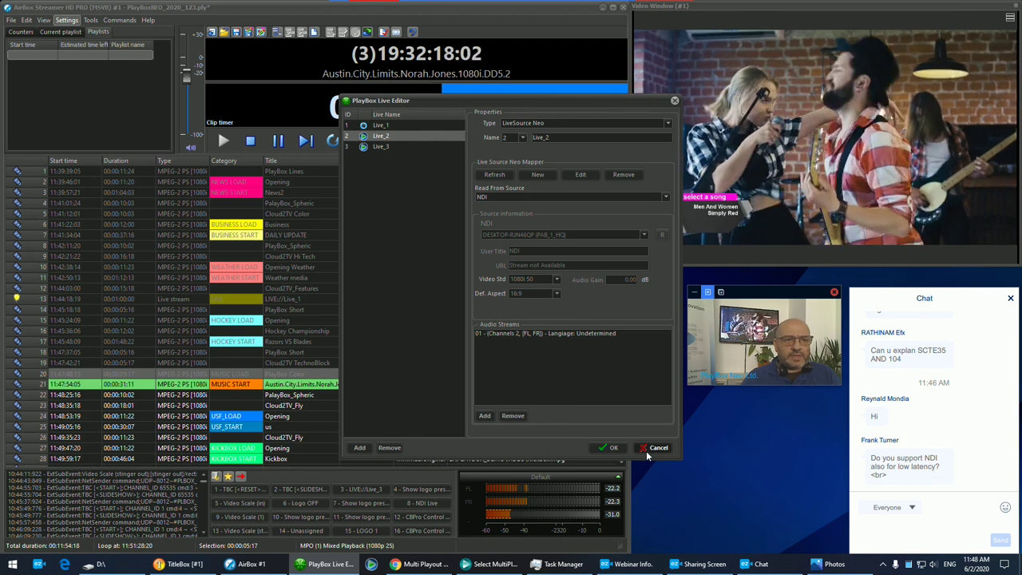
pyautogui.click(646, 450)
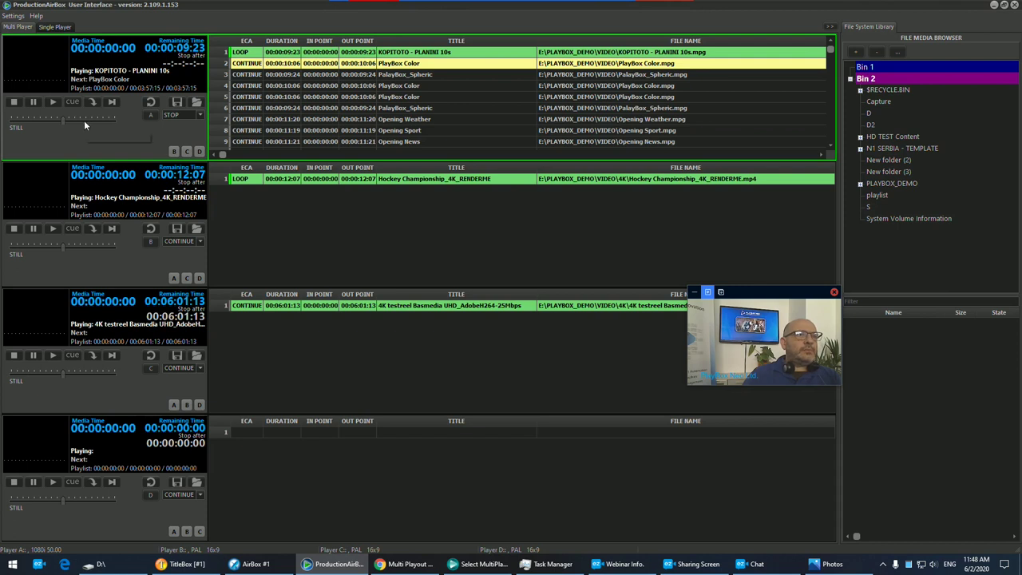
# - Start playback of the KOPITOTO - PLANINI 10s clip on player A in ProductionAirBox, and minimize its window
pyautogui.click(52, 103)
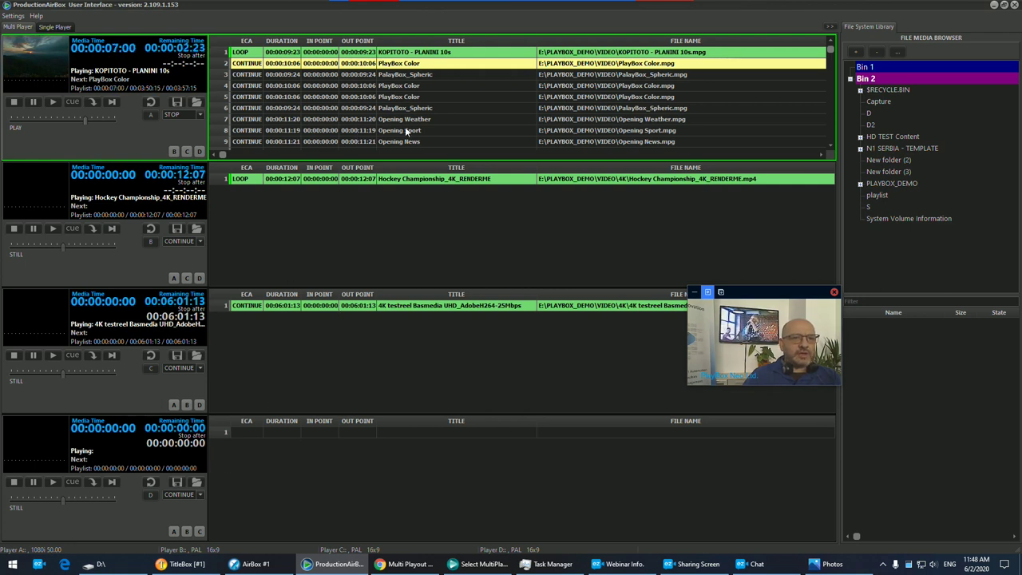
pyautogui.click(994, 5)
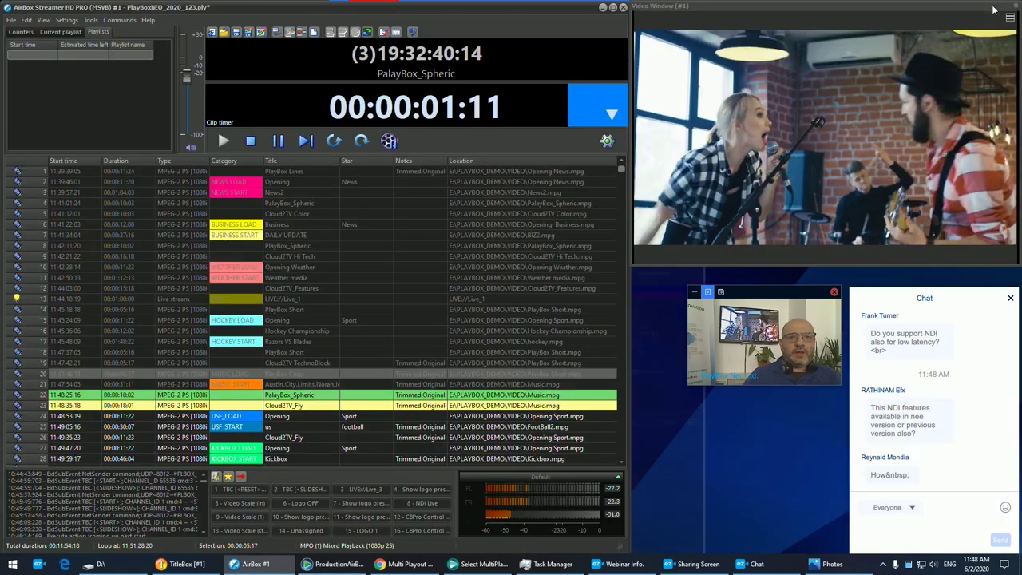
pyautogui.click(315, 340)
pyautogui.rightClick(315, 340)
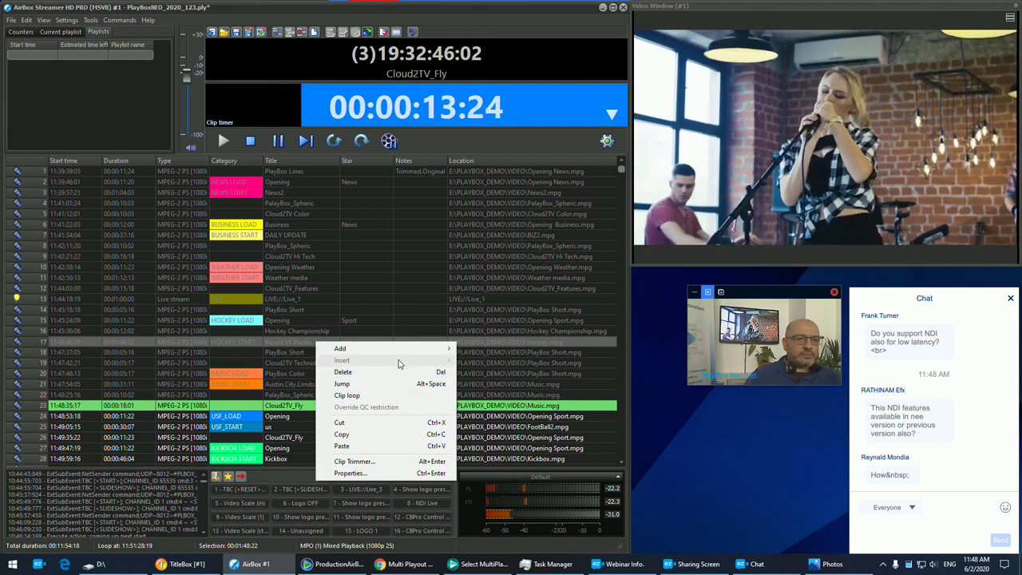
pyautogui.click(358, 435)
# - Insert a live stream using the Live_2 preset before the Cloud2TV_Fly clip that follows the USF_START item
pyautogui.click(282, 438)
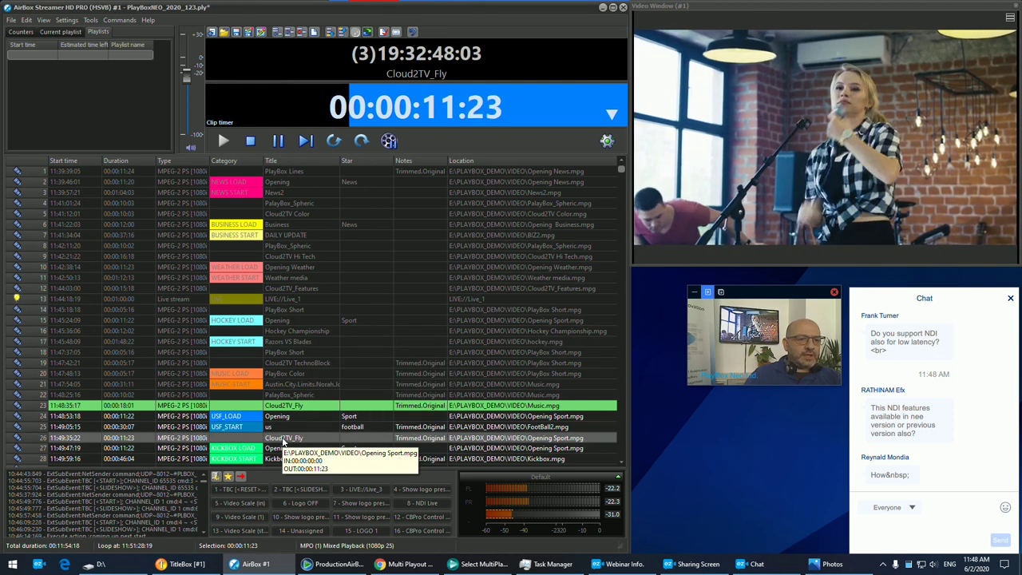
pyautogui.rightClick(283, 439)
pyautogui.moveTo(319, 317)
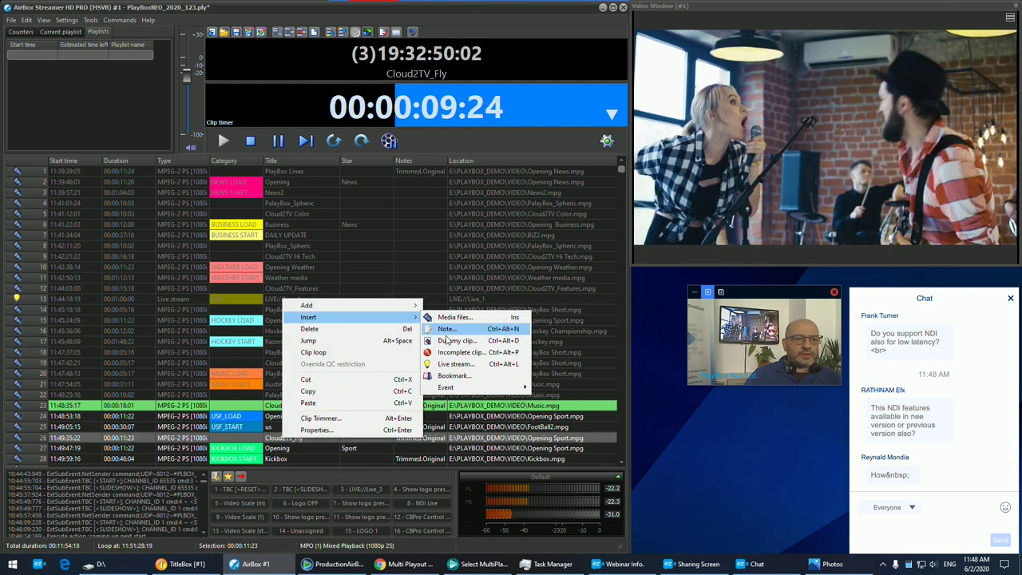
pyautogui.moveTo(461, 388)
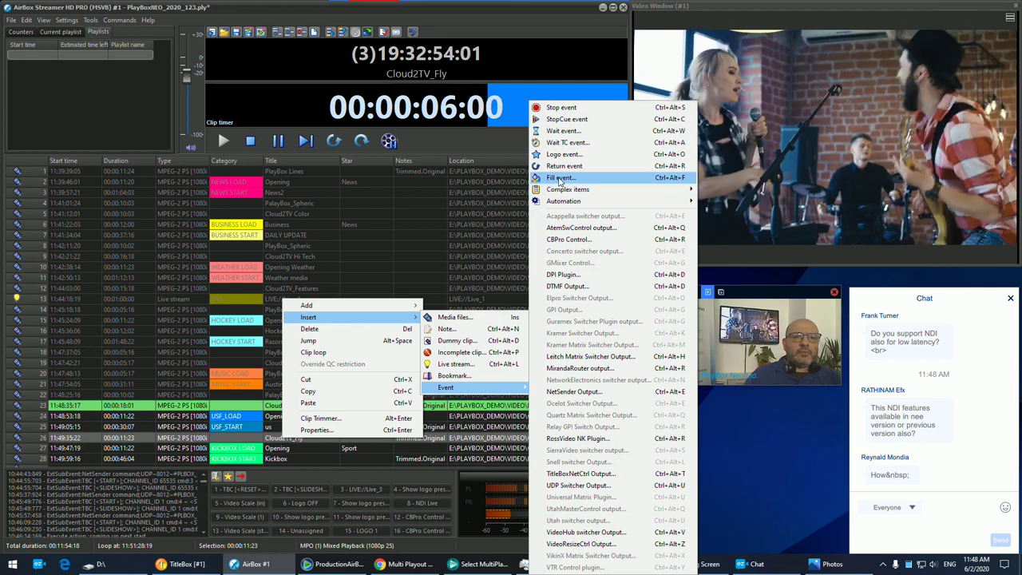
pyautogui.click(447, 364)
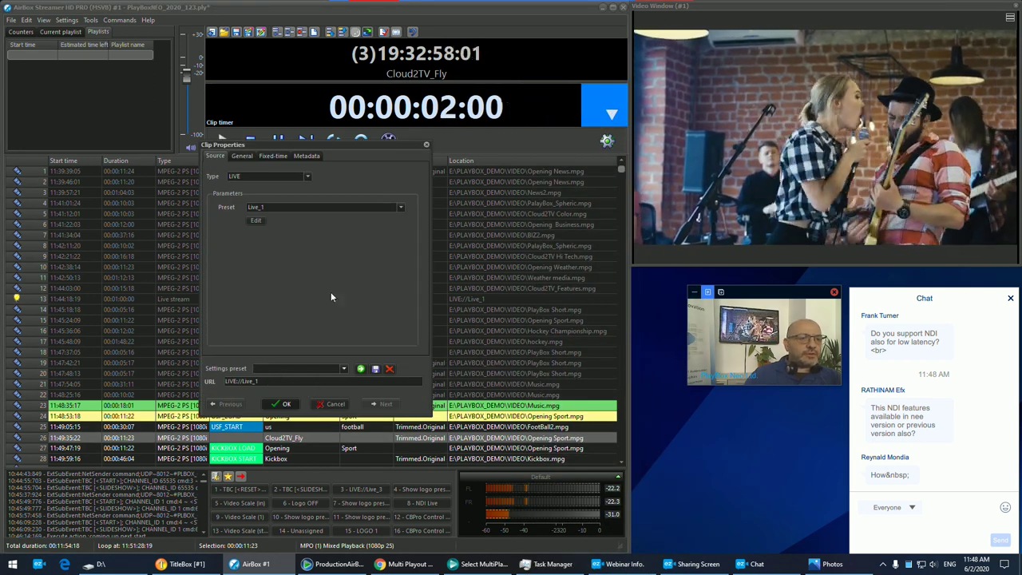
pyautogui.click(391, 207)
pyautogui.click(388, 222)
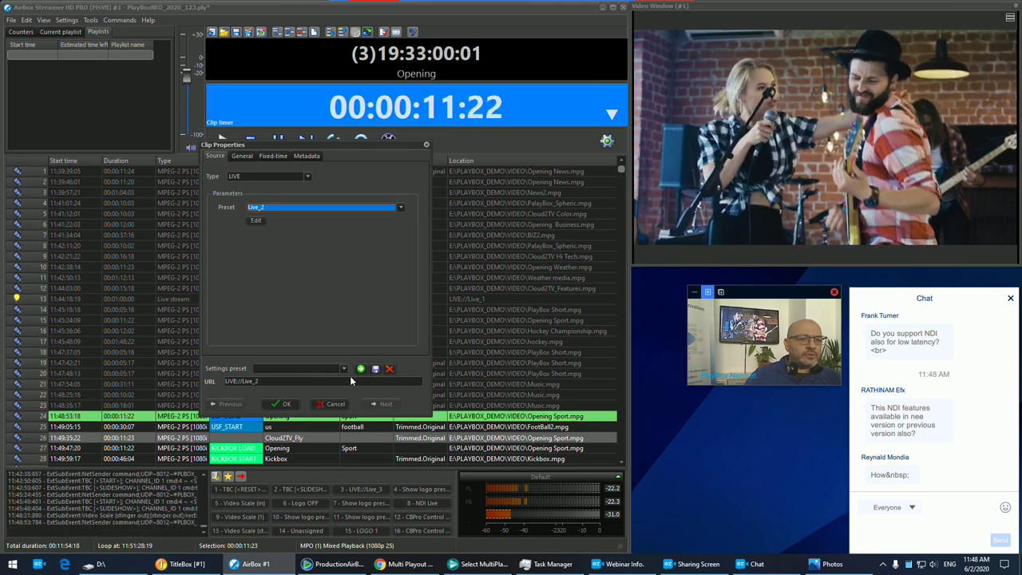
pyautogui.click(286, 405)
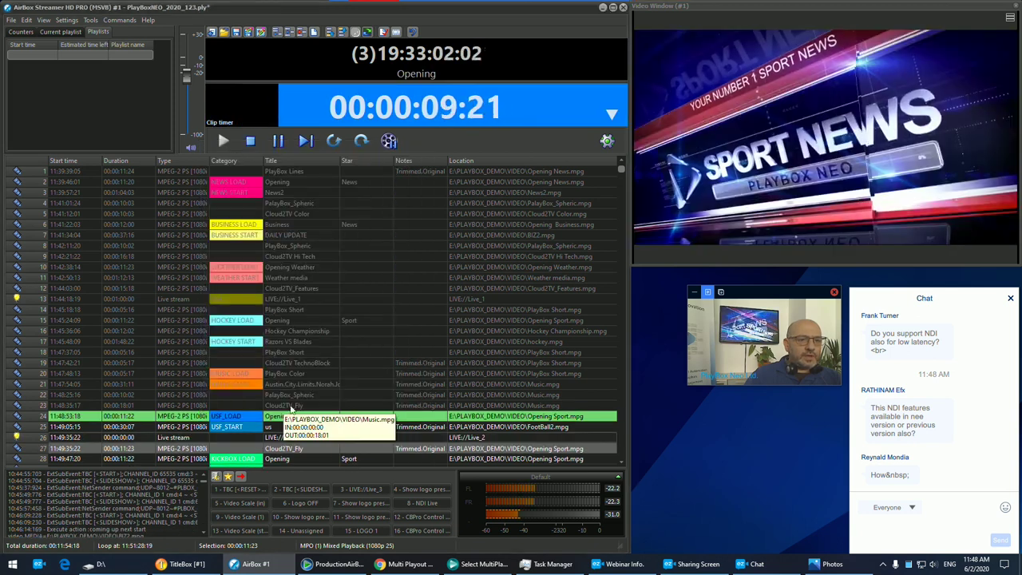
# - Jump playback to the Live_2 stream, and briefly check the ProductionAirBox window before returning to AirBox
pyautogui.click(361, 141)
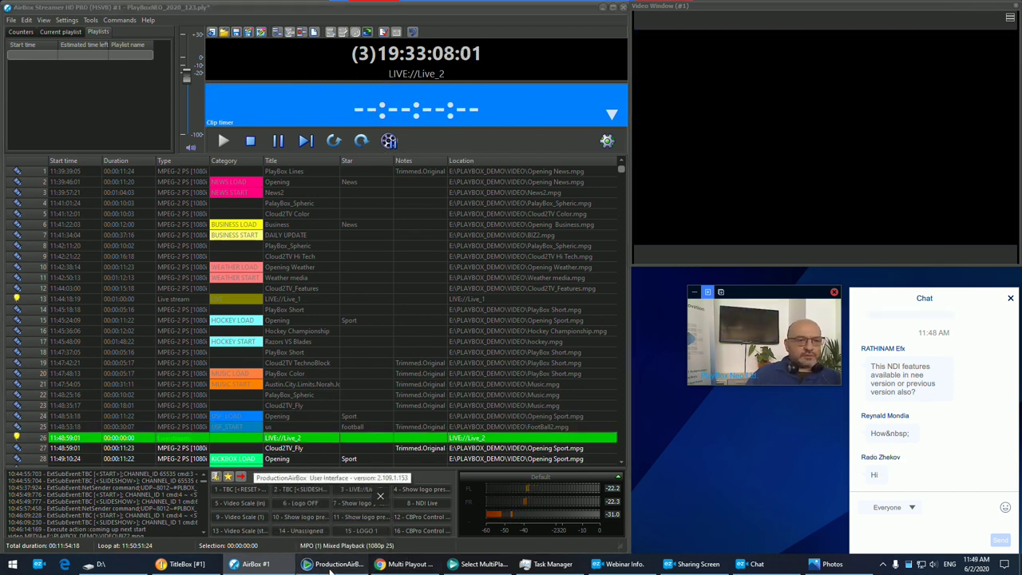
pyautogui.click(331, 564)
pyautogui.click(331, 563)
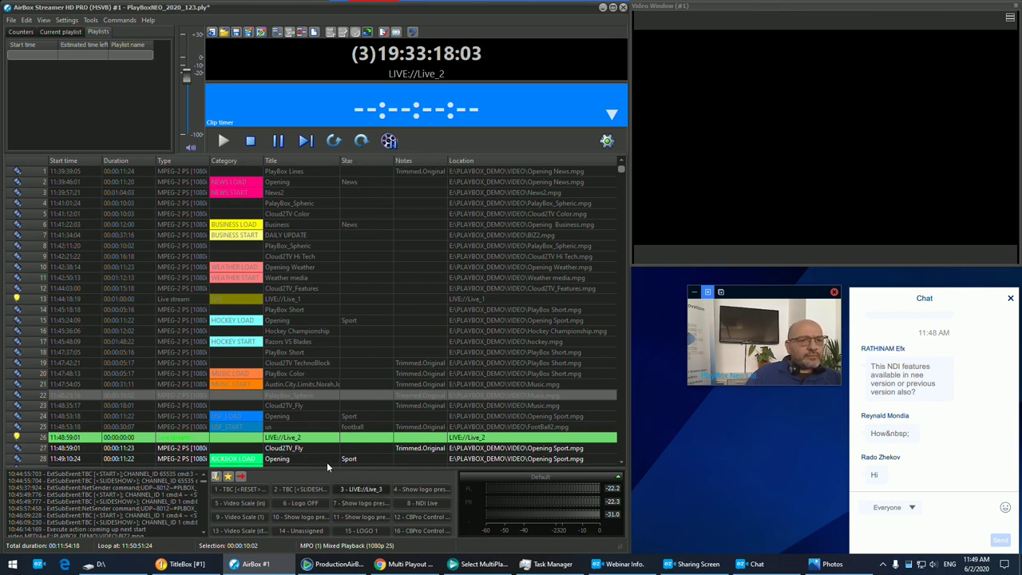
# - Jump playback to the "us" football clip in the USF_START item, just before the Live_2 stream
pyautogui.click(323, 448)
pyautogui.click(319, 427)
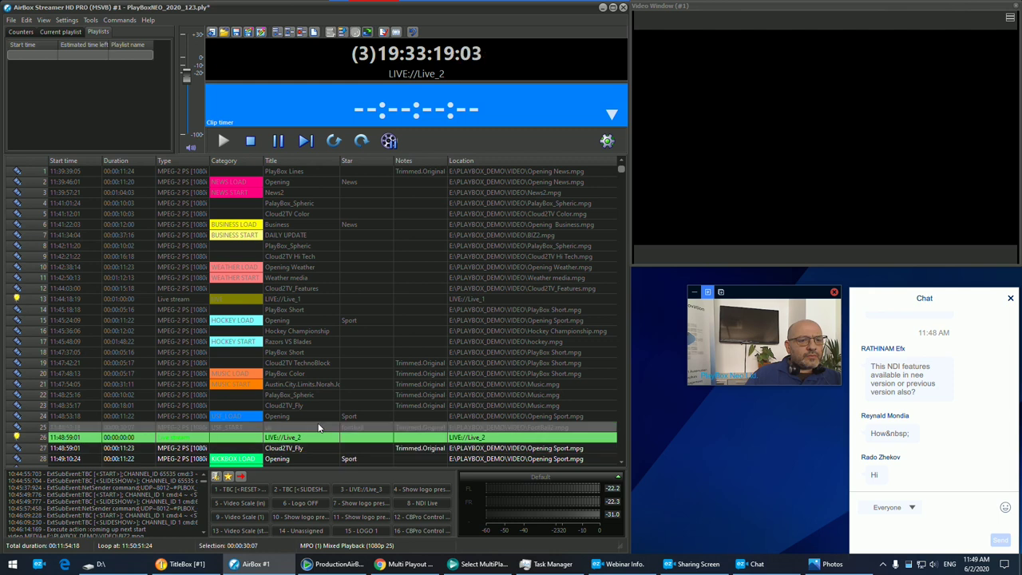
pyautogui.click(361, 140)
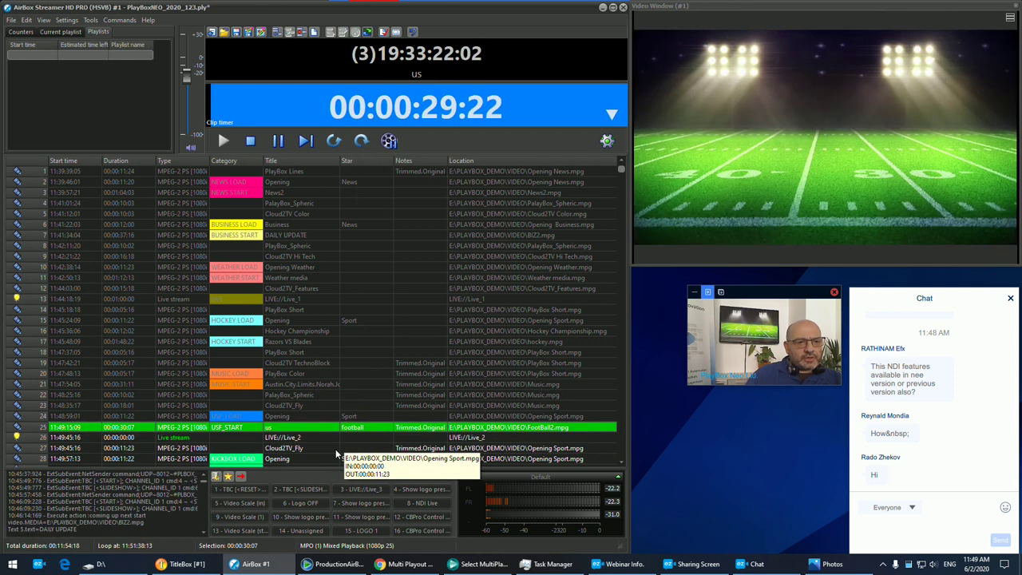
# - Skip playback from the Live_2 stream to the next clip, and delete the Live_2 item from the playlist
pyautogui.click(304, 438)
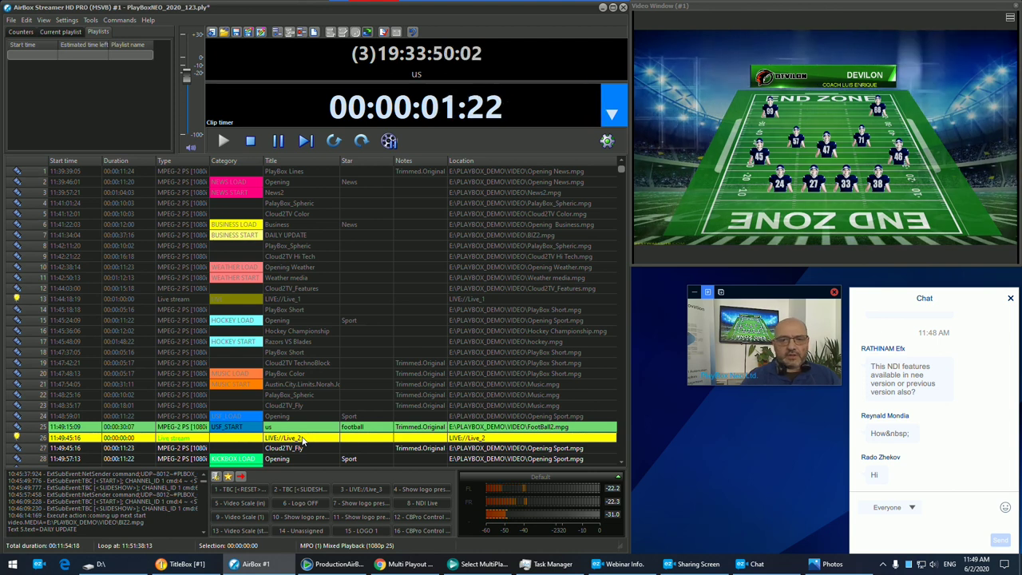
pyautogui.rightClick(303, 440)
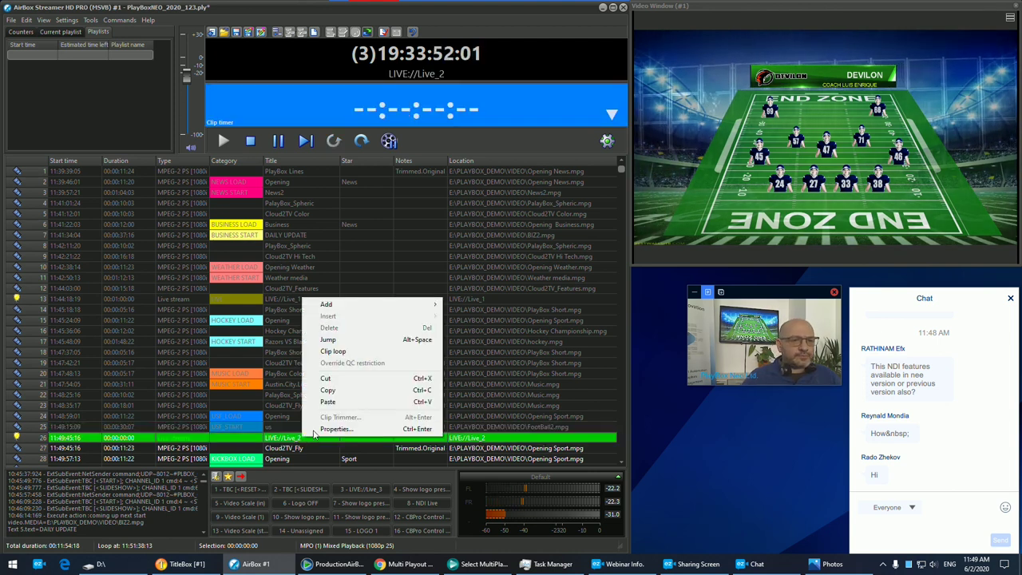
pyautogui.click(348, 380)
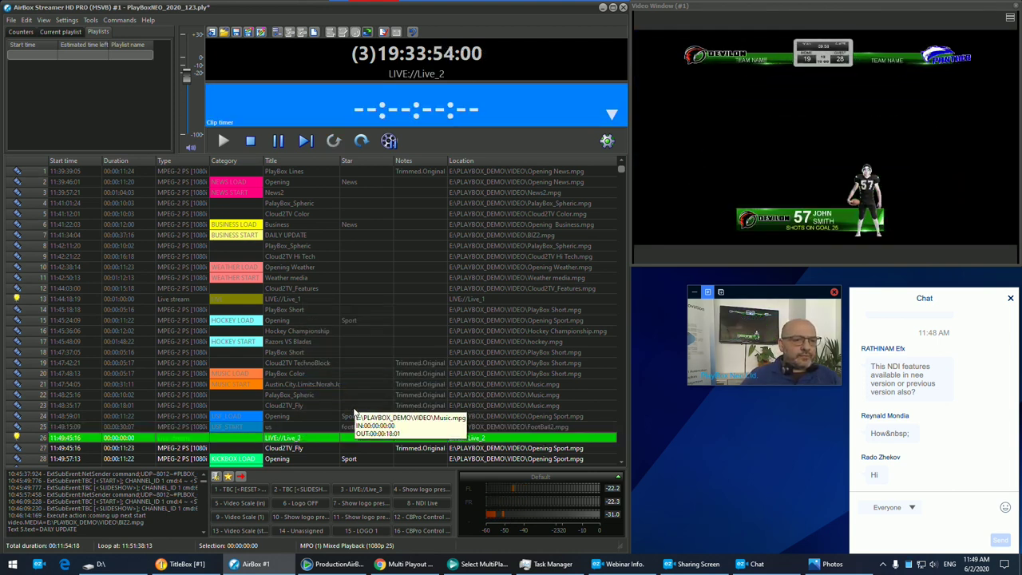
pyautogui.click(308, 141)
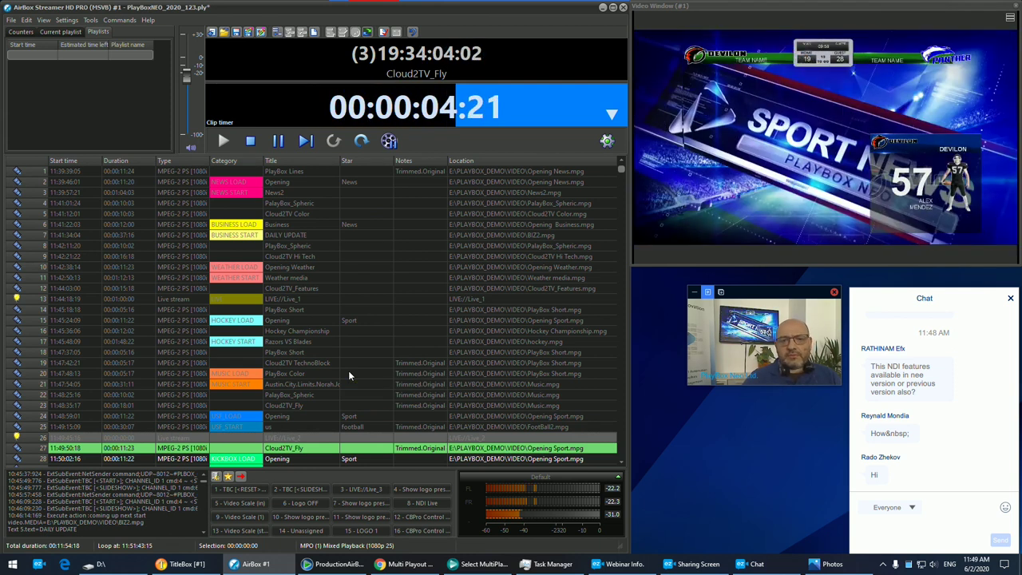
pyautogui.rightClick(322, 440)
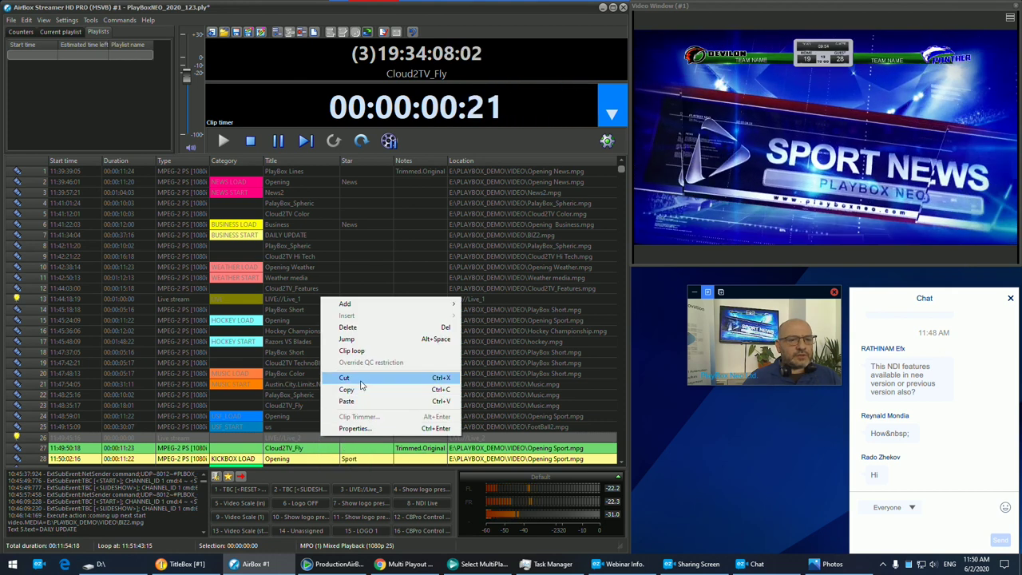
pyautogui.click(358, 327)
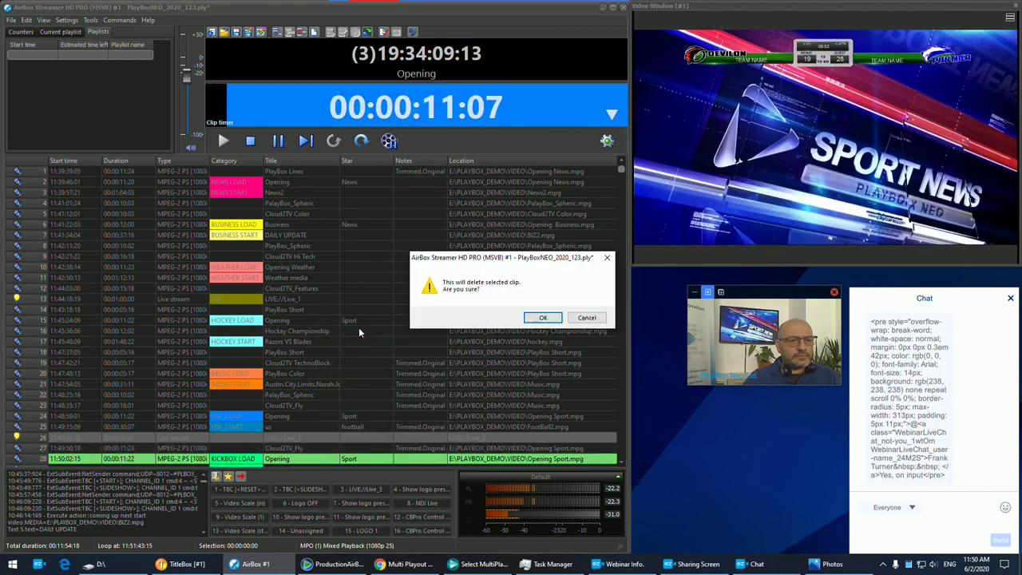
pyautogui.click(538, 318)
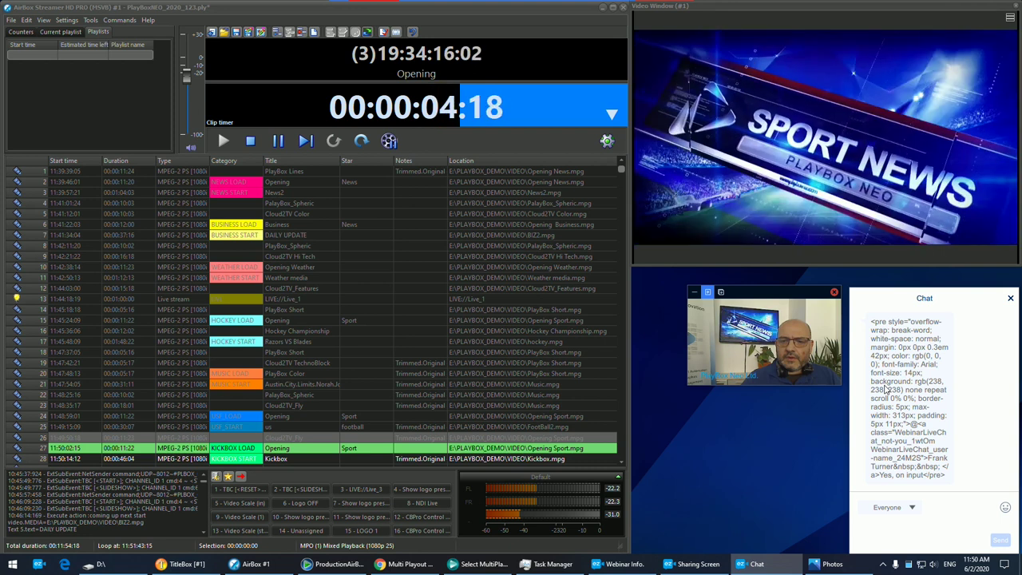
# - Read the latest audience questions in the webinar chat, and close the ProductionAirBox window
pyautogui.scroll(5, 884, 389)
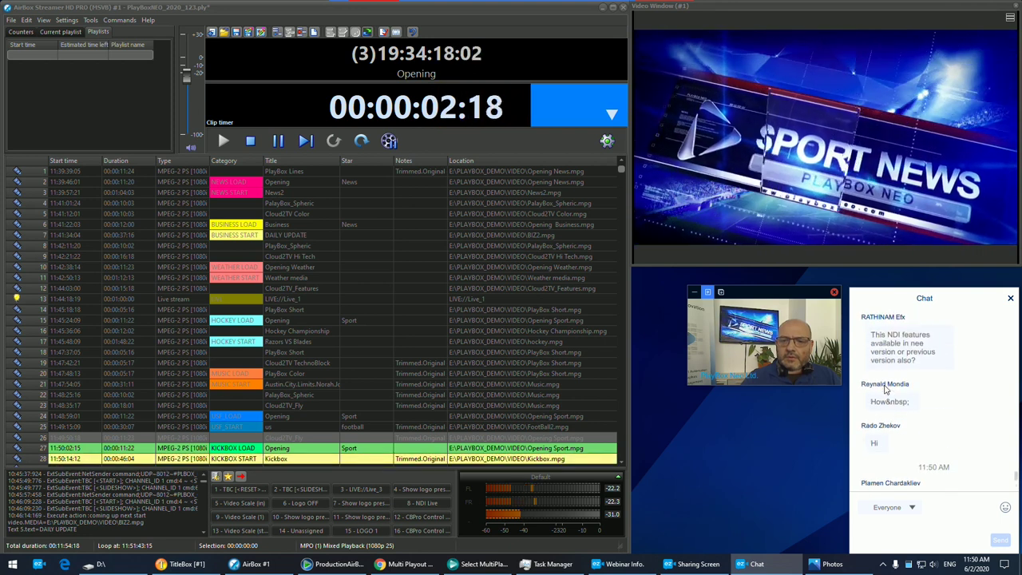
pyautogui.scroll(-6, 885, 389)
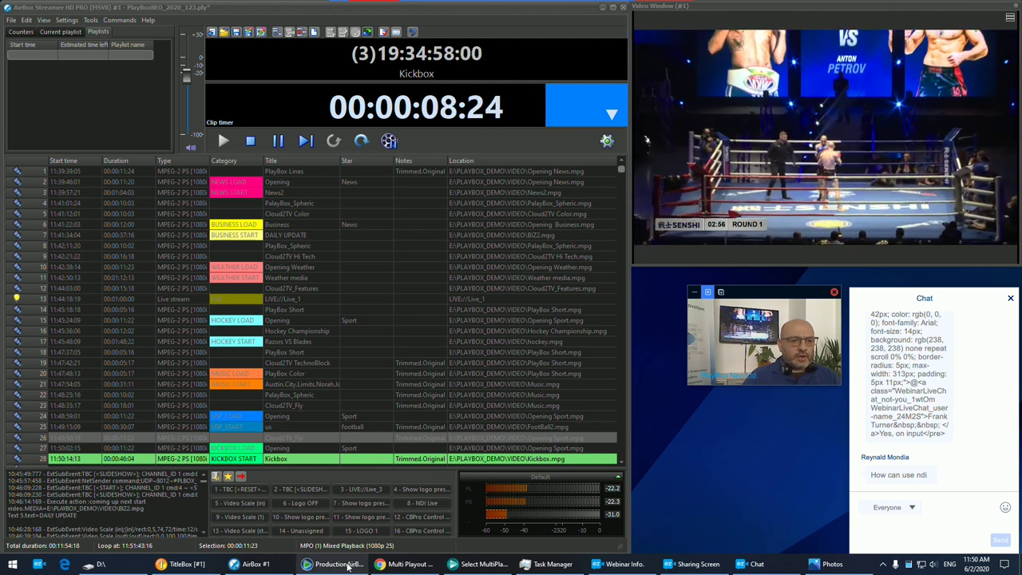
pyautogui.rightClick(351, 564)
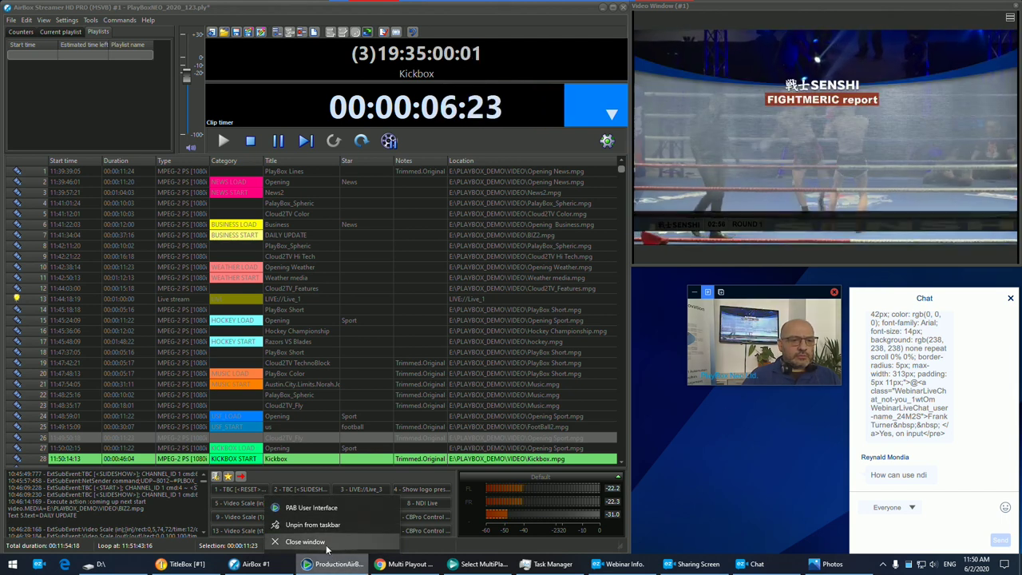
pyautogui.click(326, 544)
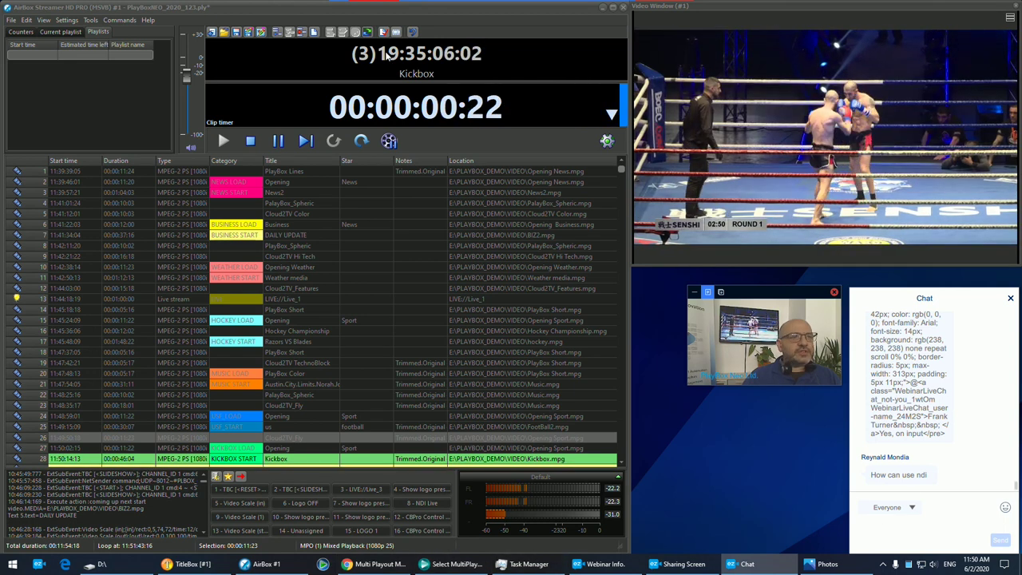
# - Open the live inputs editor, view the NDI source settings of Live_2, and cancel the editor
pyautogui.click(66, 20)
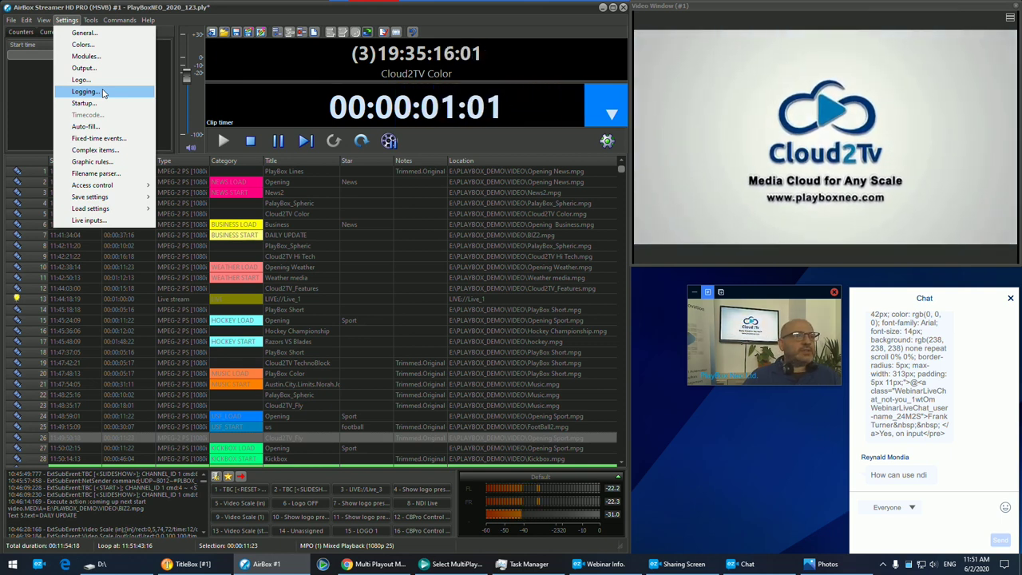
pyautogui.click(99, 221)
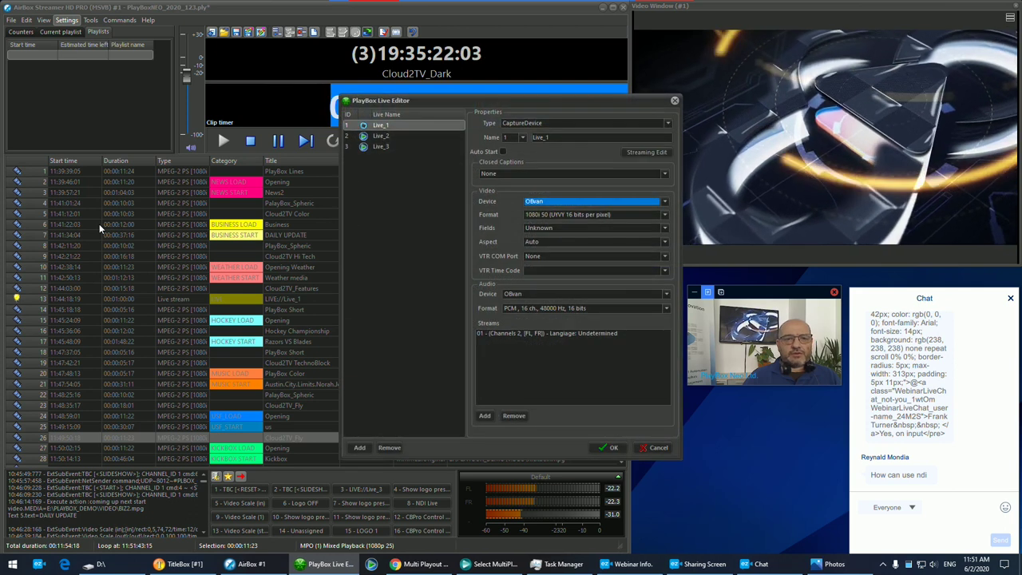
pyautogui.click(380, 136)
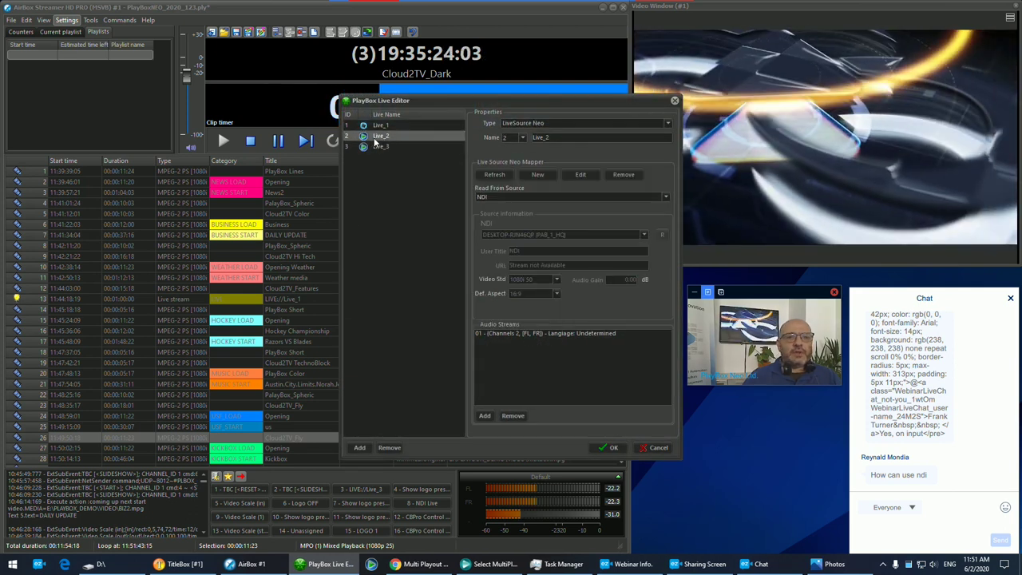
pyautogui.click(648, 195)
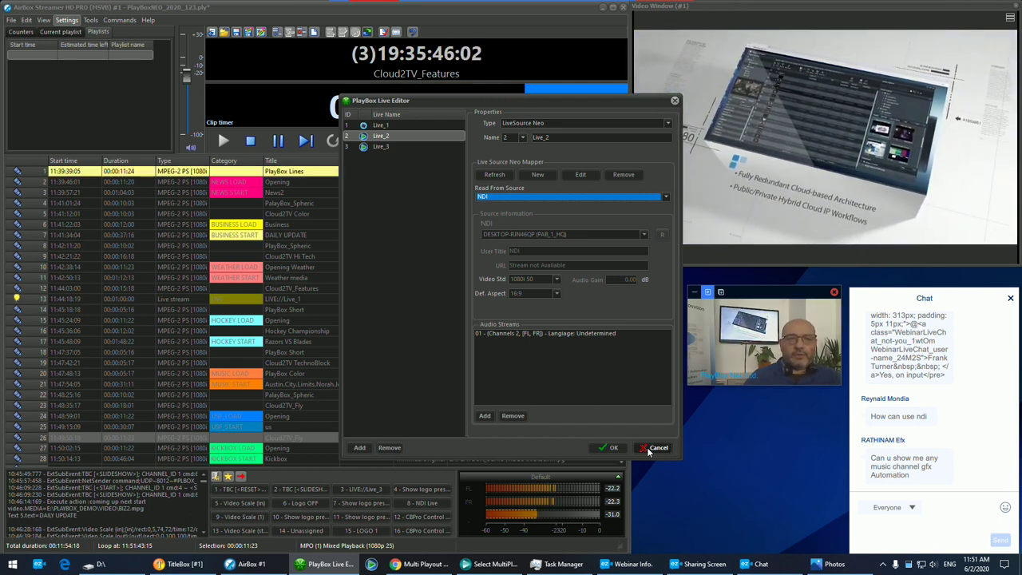
pyautogui.click(649, 448)
pyautogui.click(677, 454)
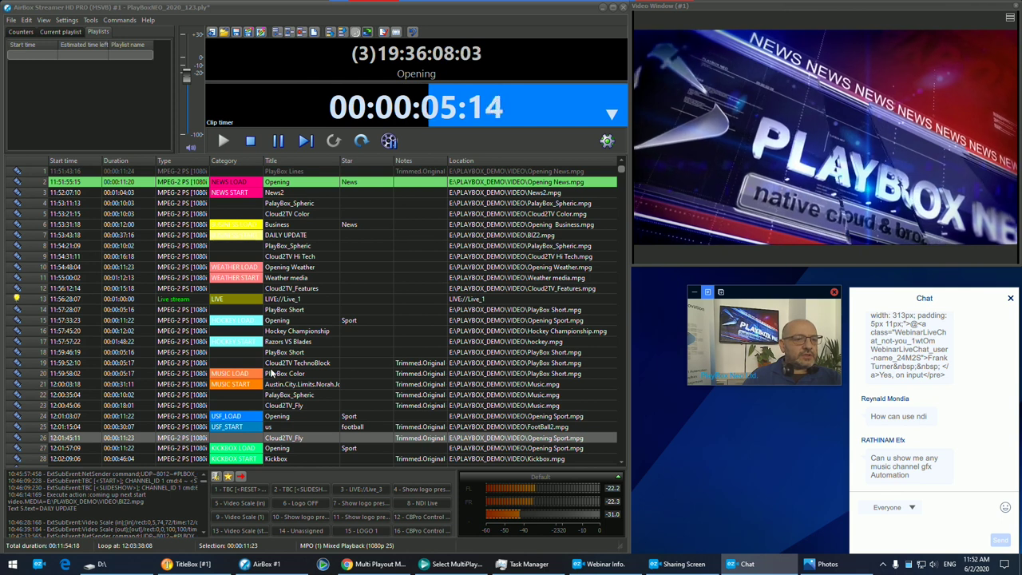
# - Jump playback to the PlayBox Color clip in the MUSIC LOAD item
pyautogui.click(323, 373)
pyautogui.click(363, 142)
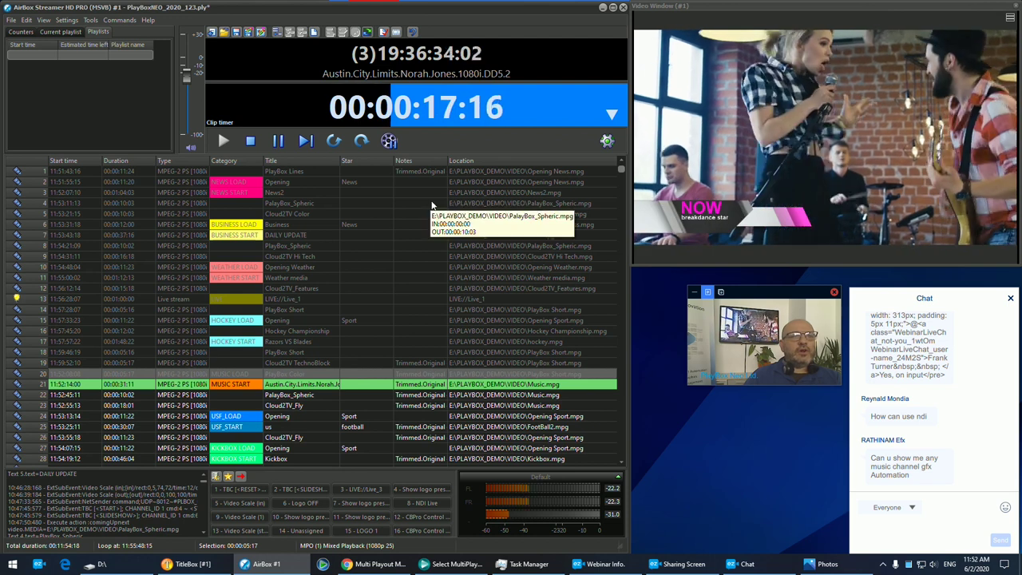
# - Open the graphic rules, examine the condition and actions of the General group's Example rule, and close them without changes
pyautogui.click(66, 20)
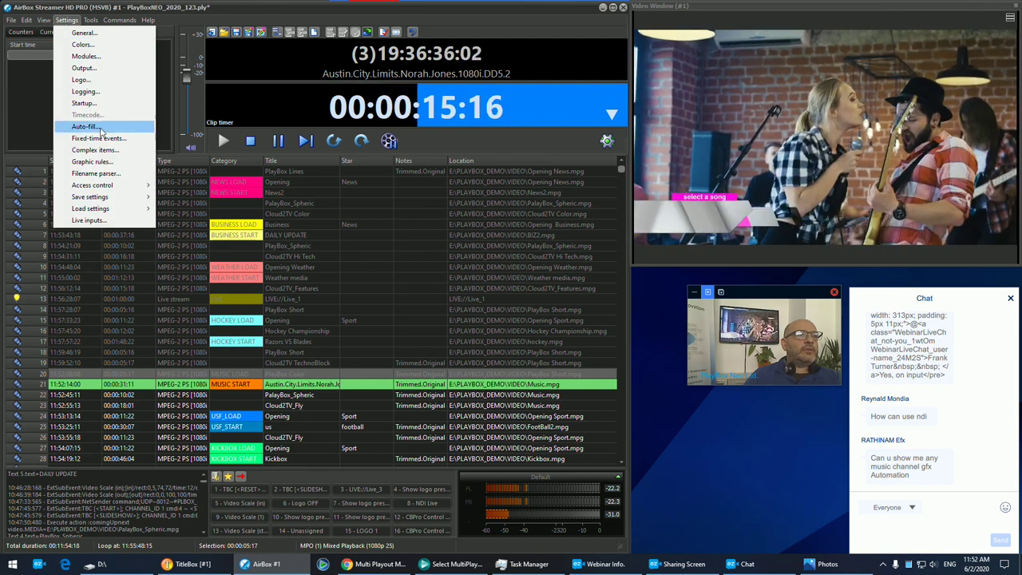
pyautogui.click(96, 162)
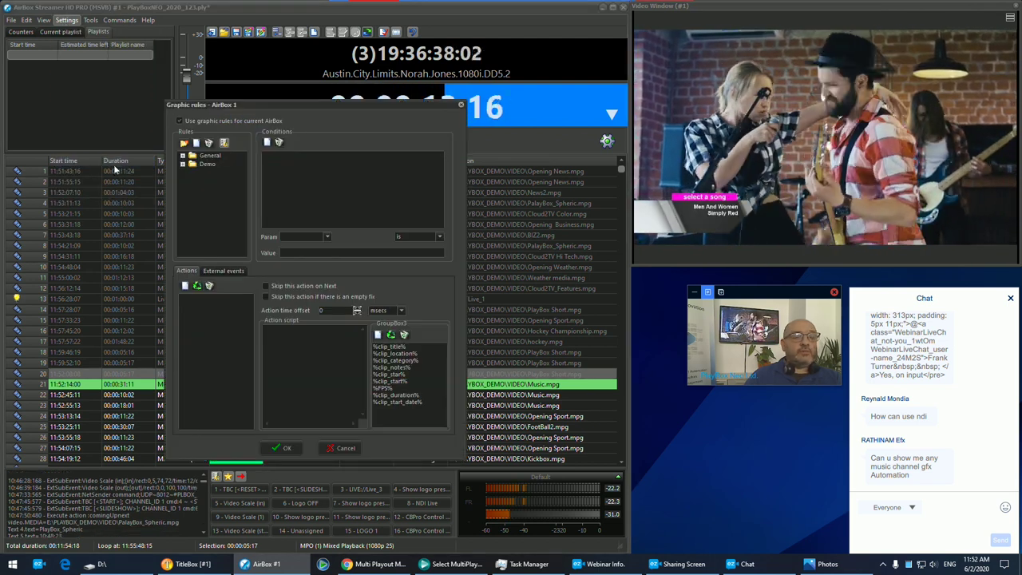
pyautogui.doubleClick(209, 155)
pyautogui.click(209, 164)
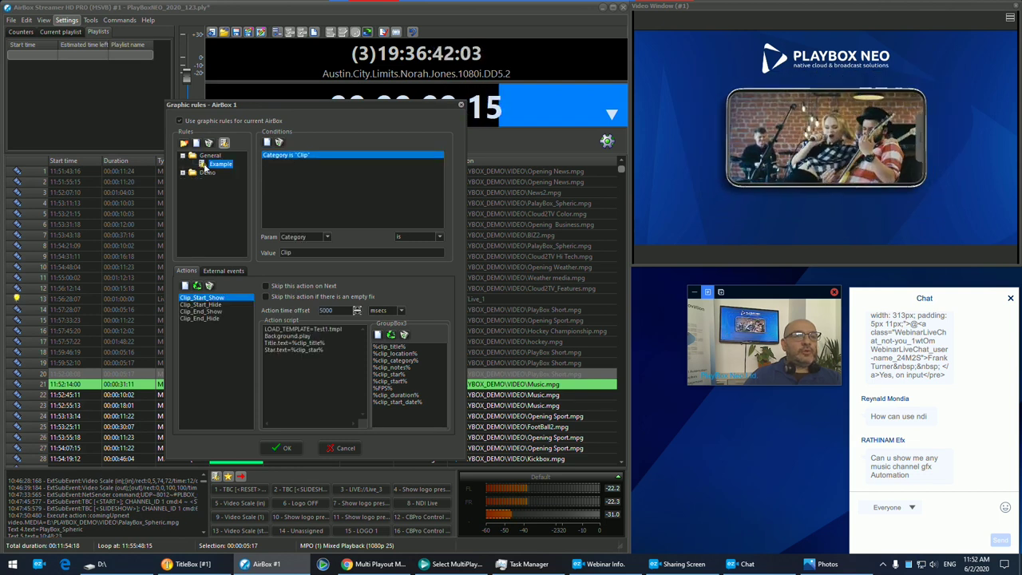
pyautogui.click(302, 156)
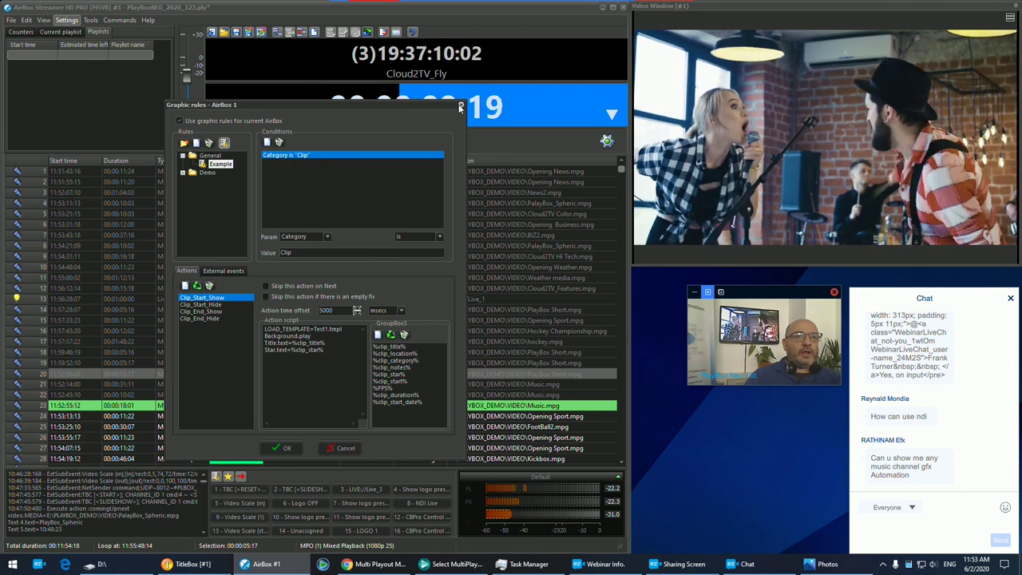
pyautogui.press('Escape')
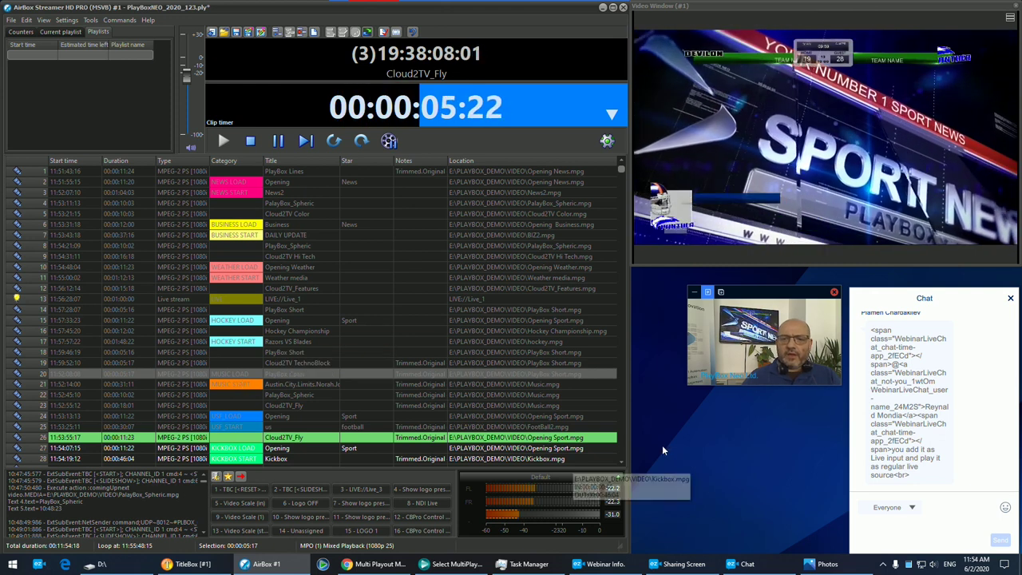
# - Review the recent webinar chat messages, and show the desktop with the chat's message field active
pyautogui.click(897, 416)
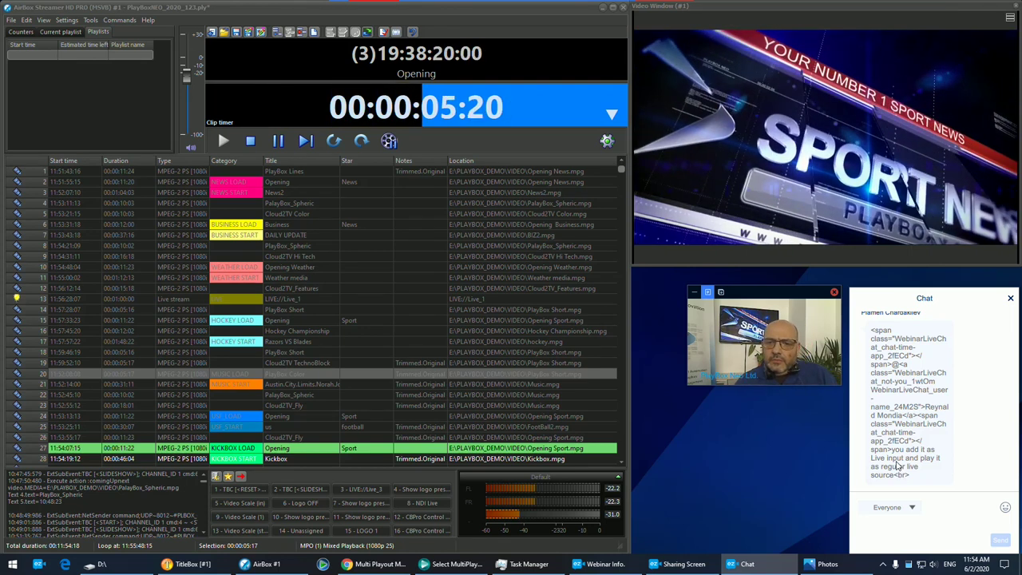
pyautogui.scroll(3, 898, 467)
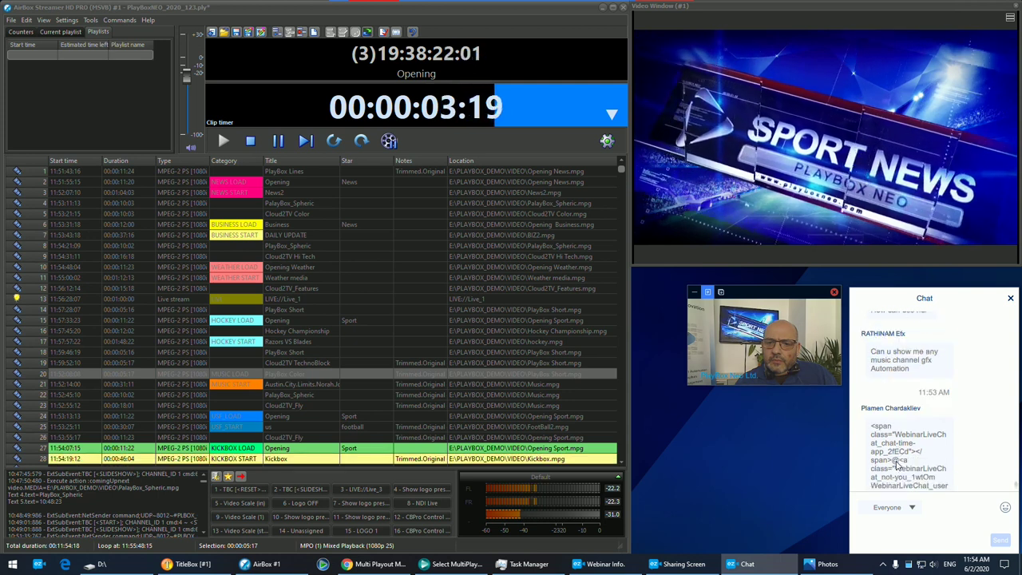
pyautogui.scroll(-2, 898, 465)
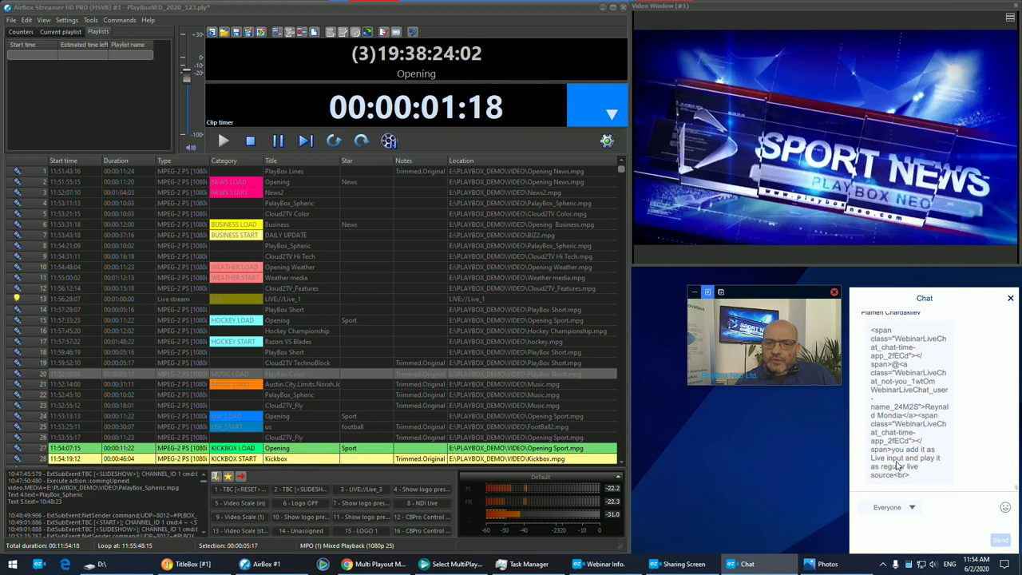
pyautogui.scroll(-2, 898, 466)
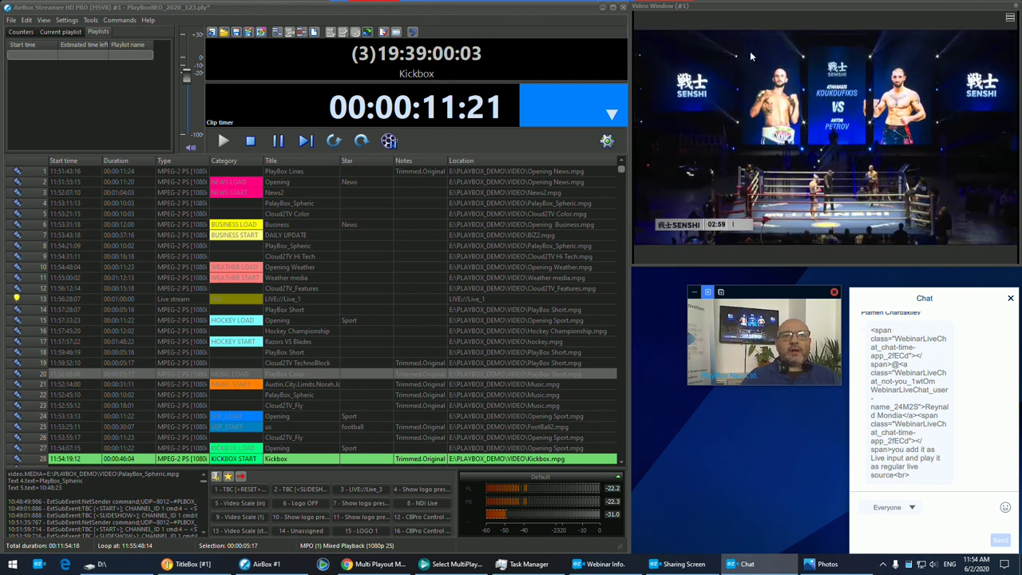
pyautogui.press('super+d')
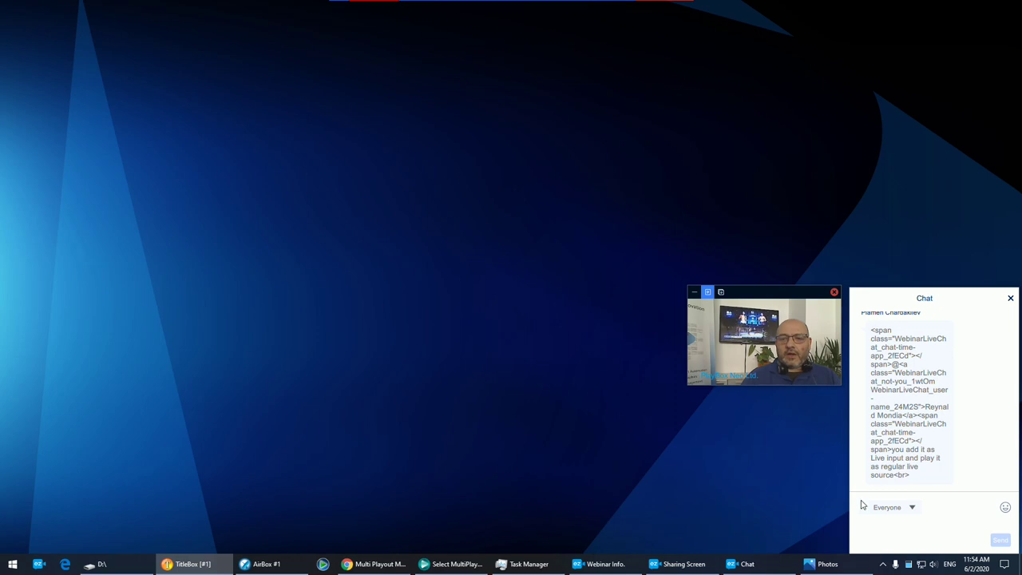
pyautogui.click(939, 541)
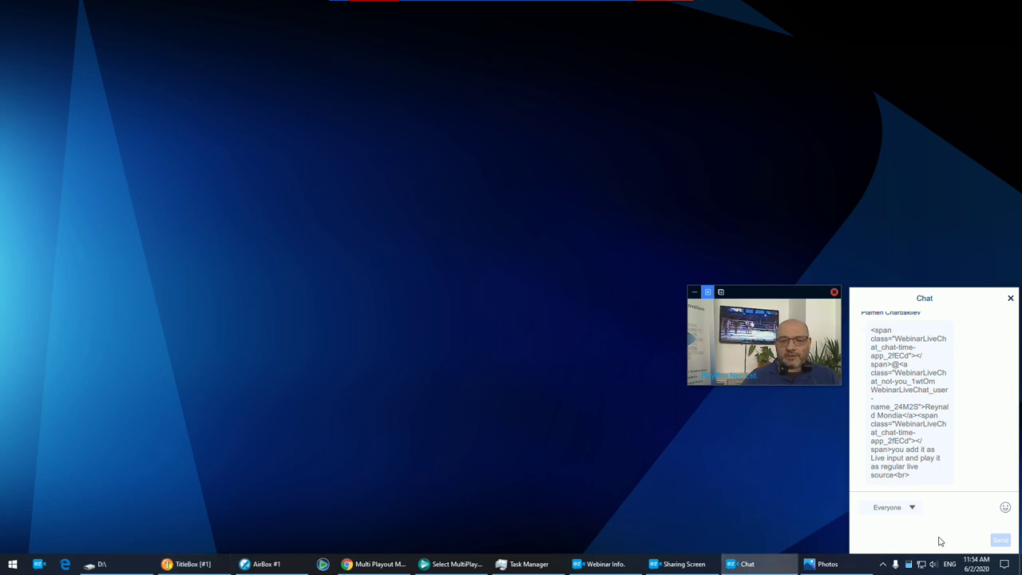